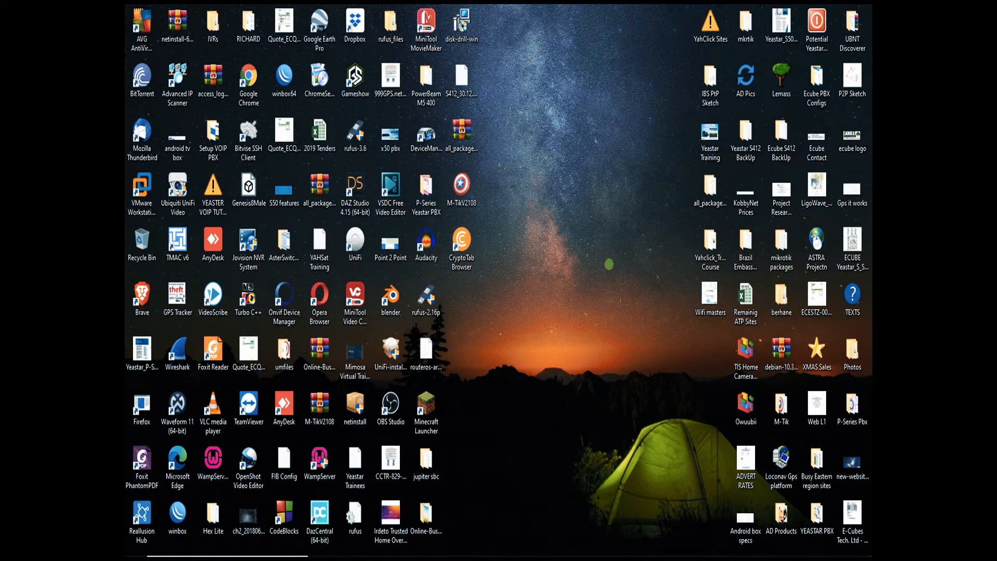
Open Audacity, dismiss its welcome message and maximize the window.
{"action": "right_click", "coordinate": [558, 242]}
{"action": "left_click", "coordinate": [529, 277]}
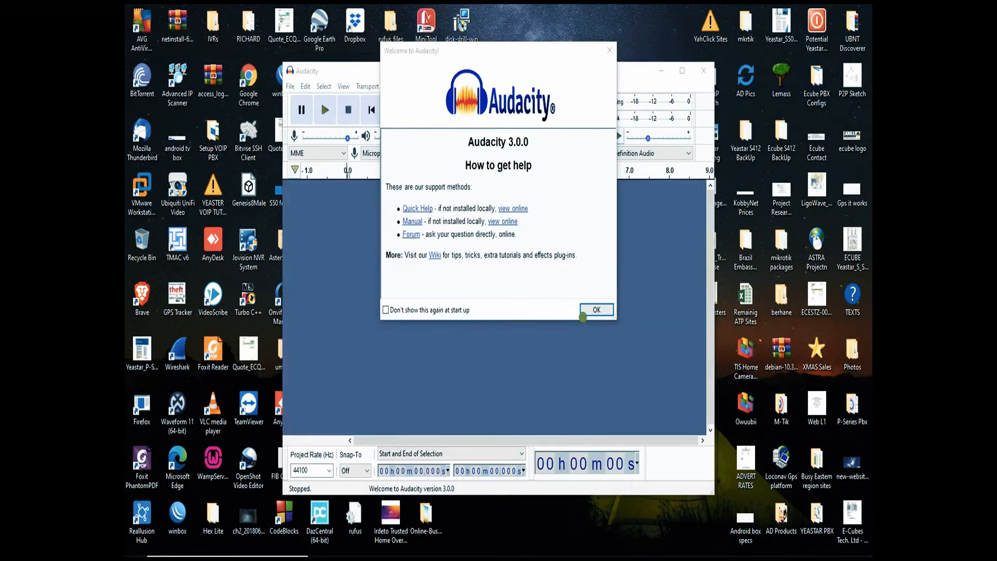
{"action": "left_click", "coordinate": [584, 314]}
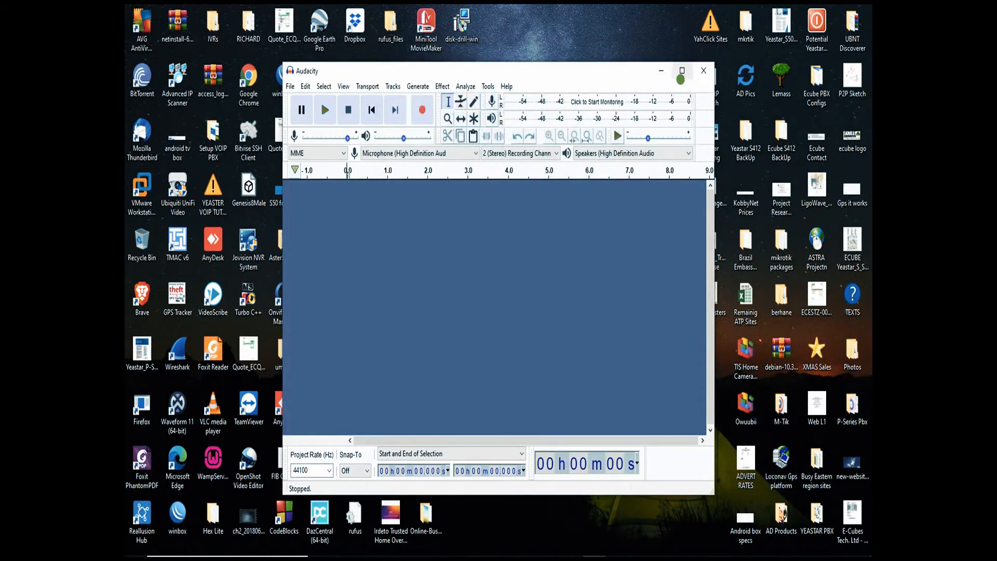
{"action": "left_click", "coordinate": [682, 73]}
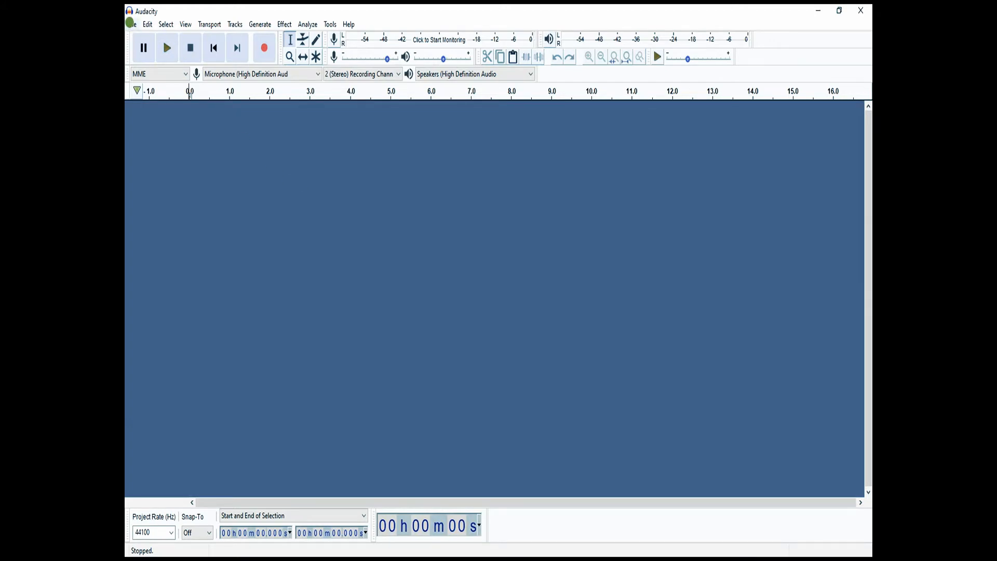
{"action": "left_click", "coordinate": [131, 23]}
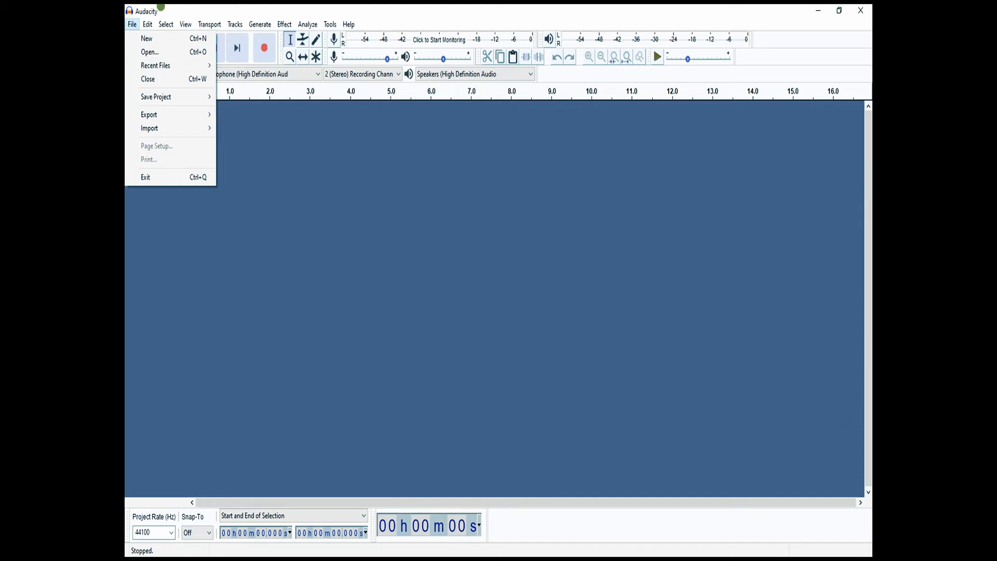
{"action": "left_click", "coordinate": [208, 6]}
{"action": "left_click", "coordinate": [130, 22]}
{"action": "left_click", "coordinate": [330, 10]}
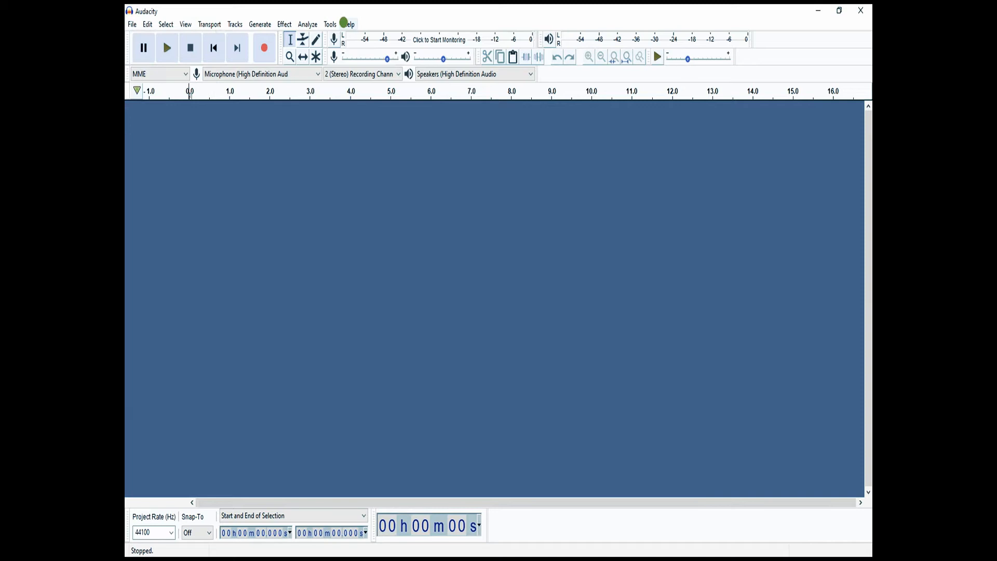
Check the installed version in the About Audacity information and close it.
{"action": "left_click", "coordinate": [347, 23]}
{"action": "left_click", "coordinate": [369, 100]}
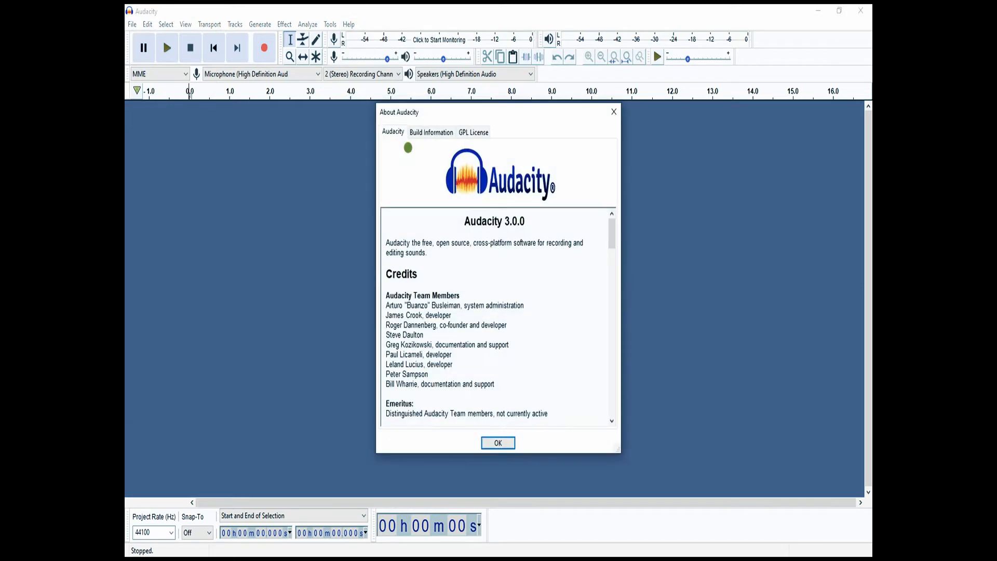
{"action": "double_click", "coordinate": [505, 221]}
{"action": "mouse_move", "coordinate": [612, 232]}
{"action": "left_mouse_down"}
{"action": "mouse_move", "coordinate": [634, 438]}
{"action": "mouse_move", "coordinate": [613, 228]}
{"action": "left_mouse_up"}
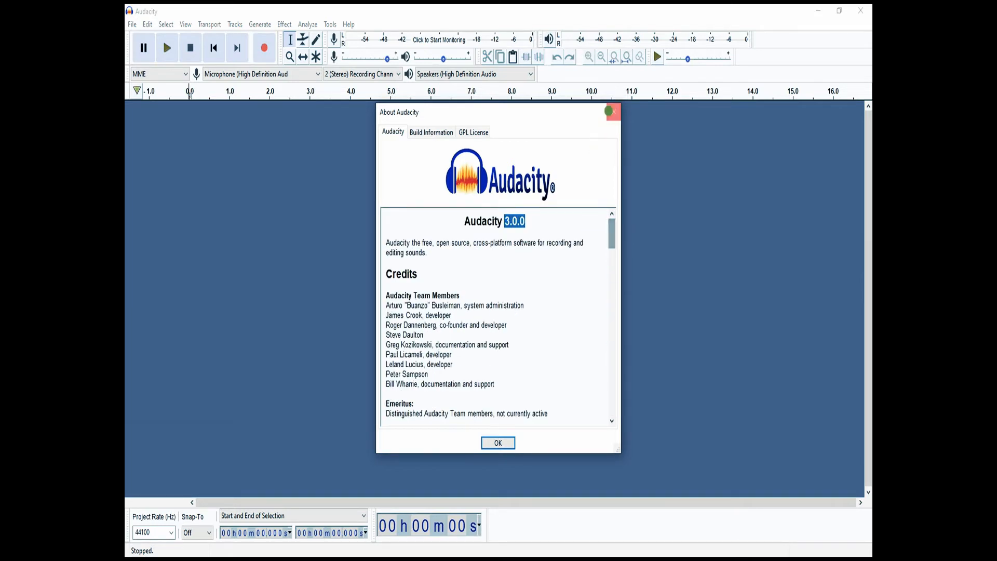
{"action": "left_click", "coordinate": [614, 111]}
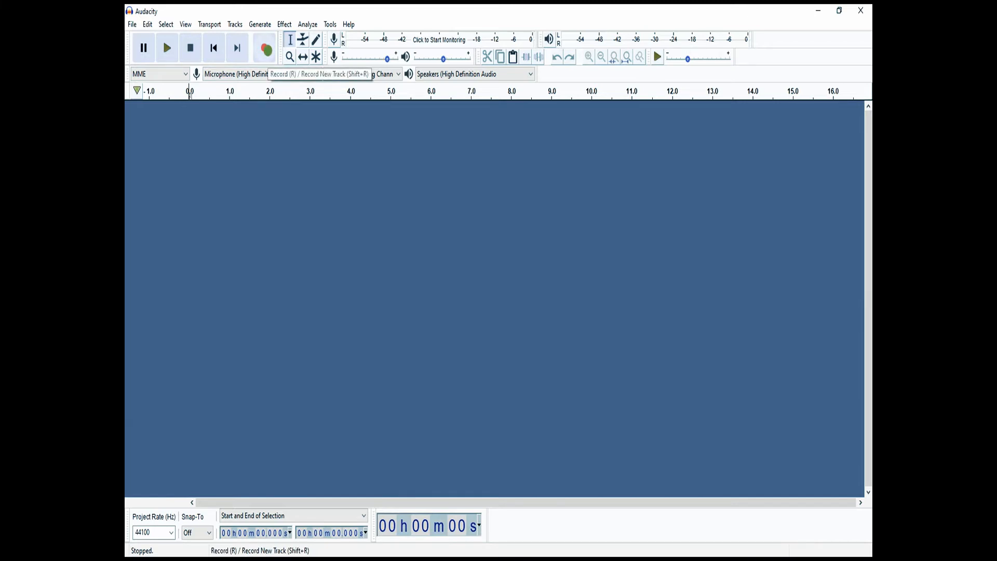
Record a new stereo audio track of about 37 seconds from the microphone, and stop the recording.
{"action": "left_click", "coordinate": [267, 50]}
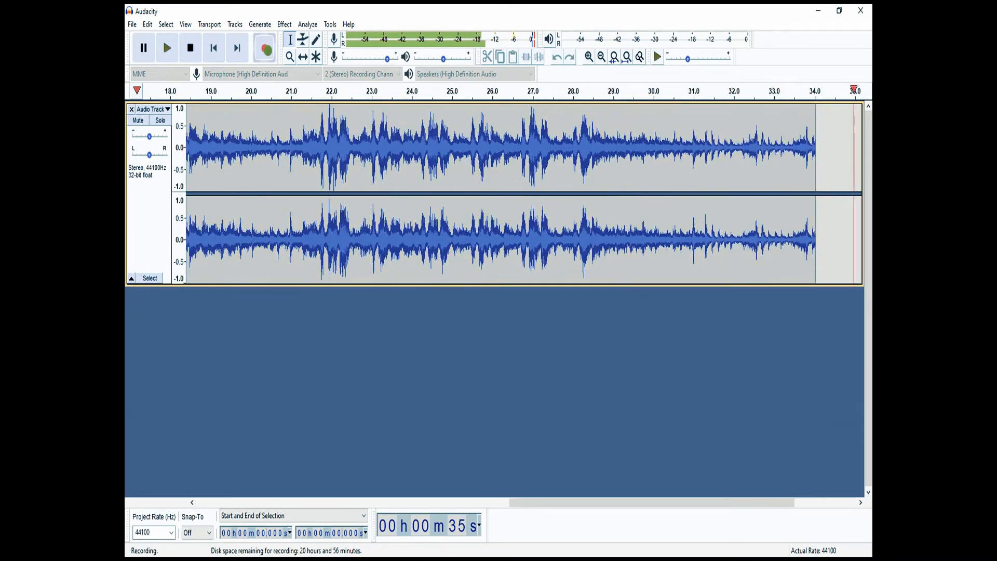
{"action": "left_click", "coordinate": [190, 48]}
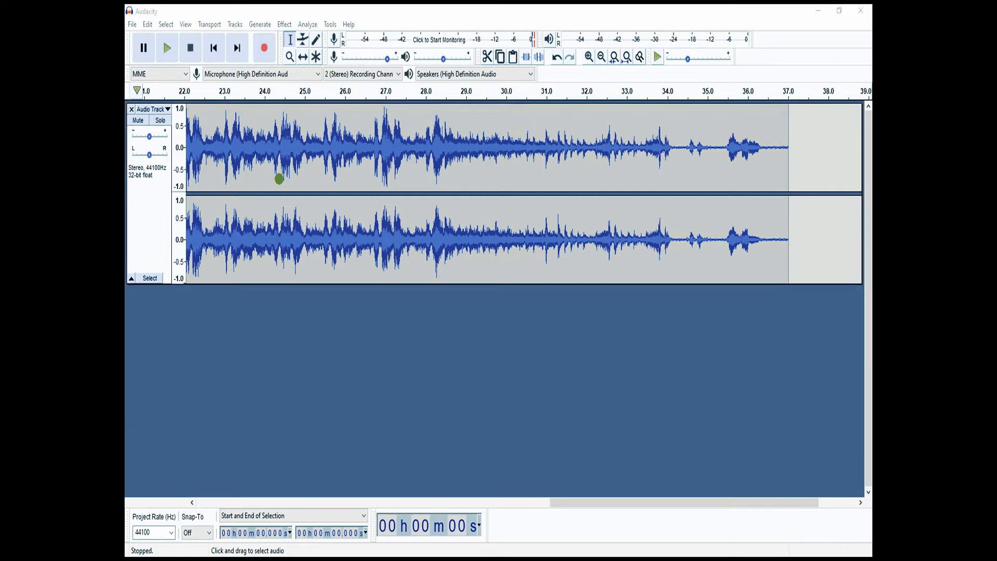
Switch Bluetooth off and on again in the Windows Bluetooth settings, review the paired devices and minimize the settings window.
{"action": "key", "text": "super"}
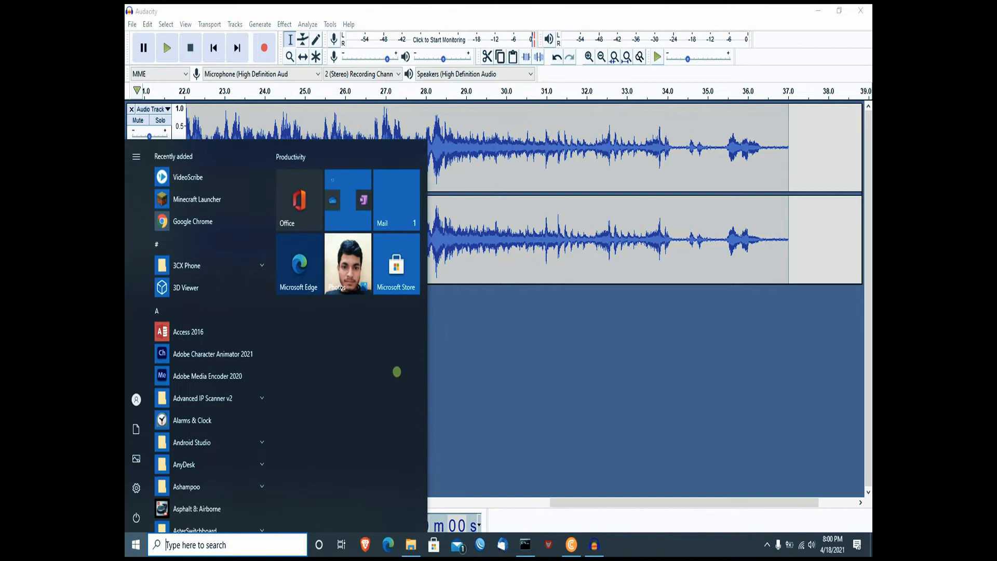
{"action": "type", "text": "blue"}
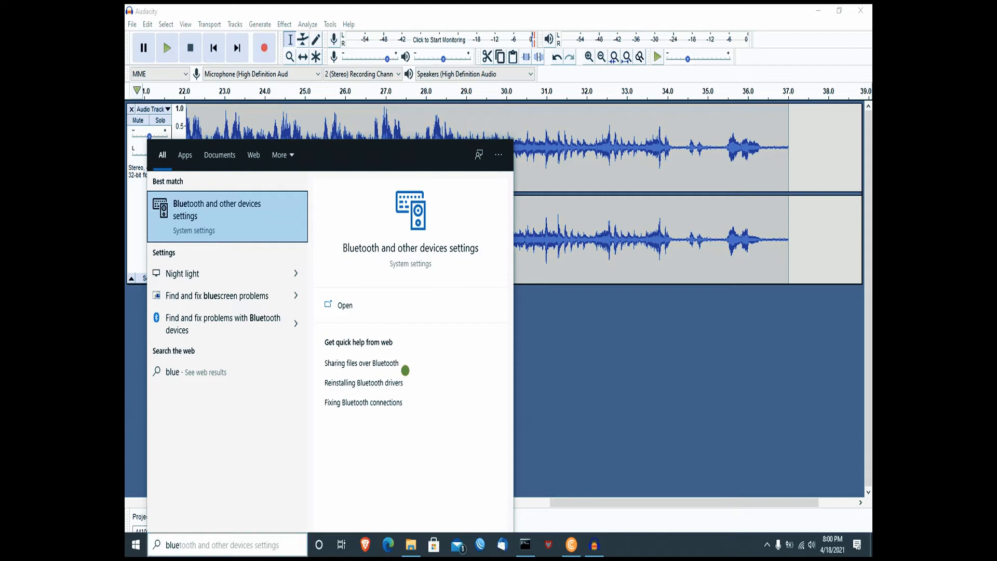
{"action": "key", "text": "Return"}
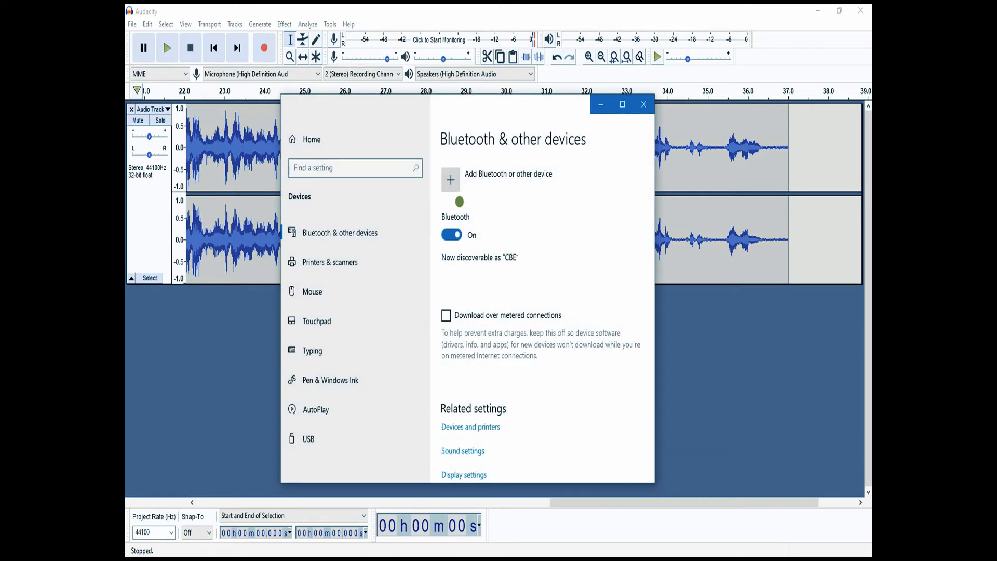
{"action": "left_click", "coordinate": [451, 230]}
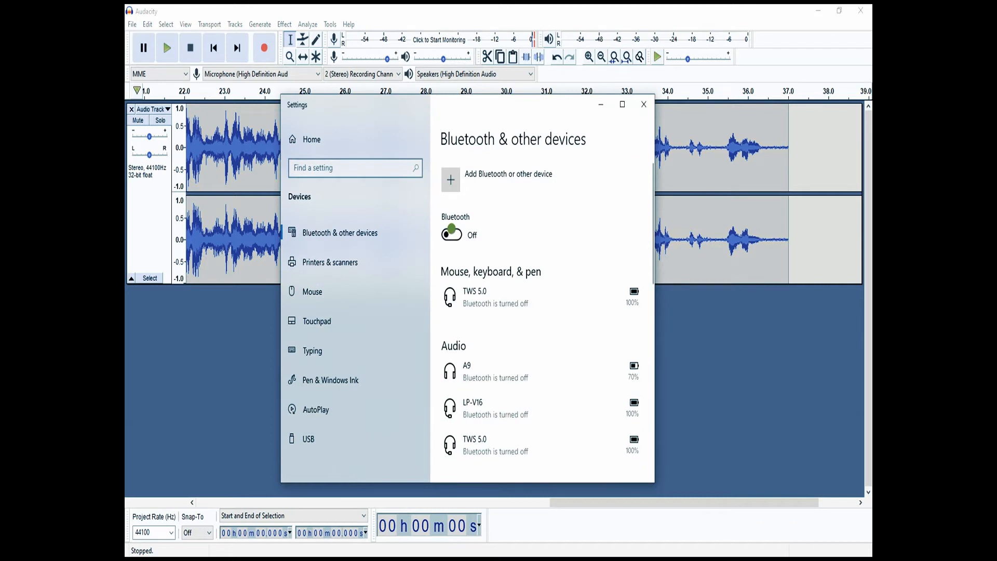
{"action": "left_click", "coordinate": [451, 236]}
{"action": "scroll", "coordinate": [640, 275], "scroll_direction": "down", "scroll_amount": 3}
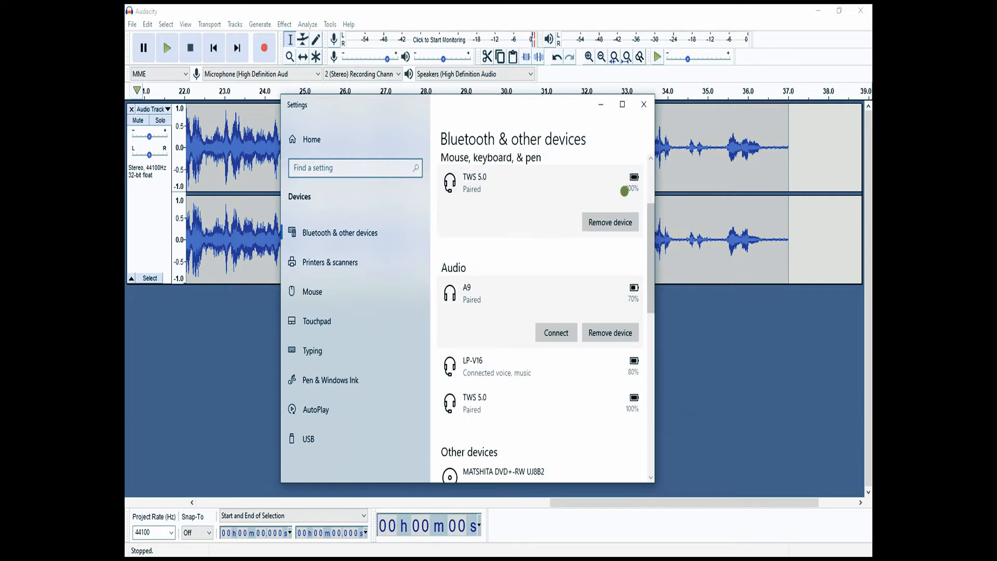
{"action": "left_click", "coordinate": [601, 105]}
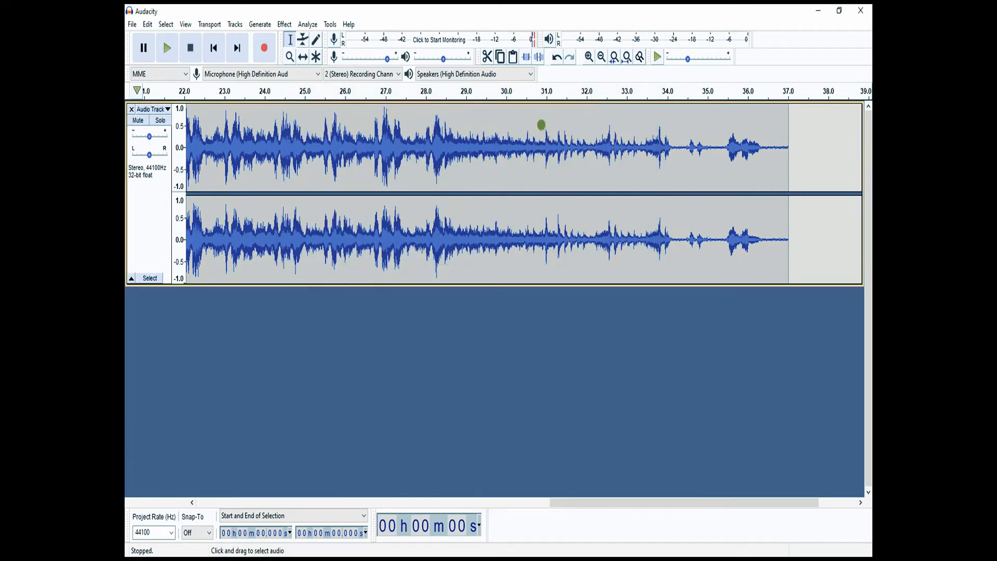
Play back the recorded track, restart it from the beginning and stop playback.
{"action": "left_click", "coordinate": [166, 48]}
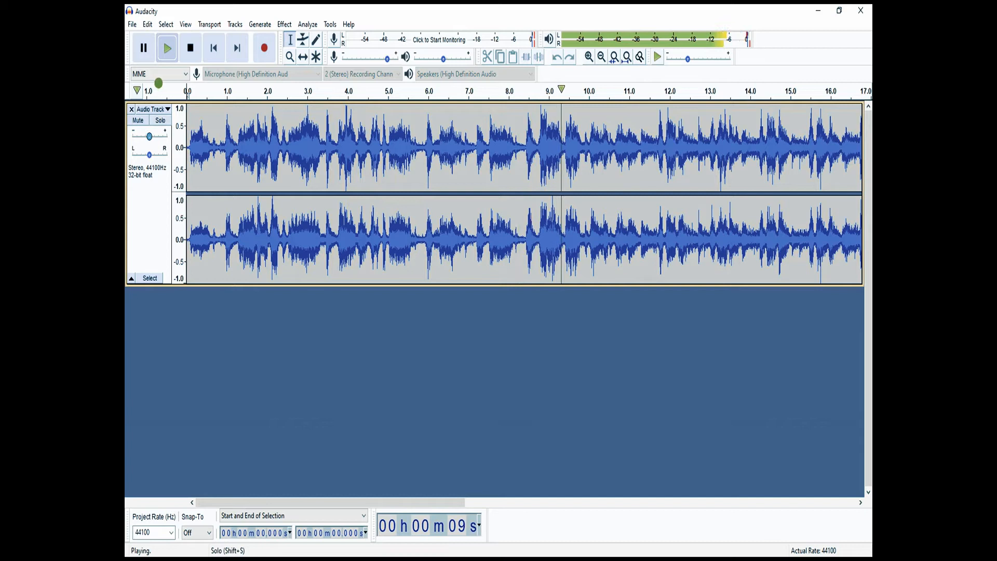
{"action": "left_click", "coordinate": [167, 48]}
{"action": "left_click", "coordinate": [168, 48]}
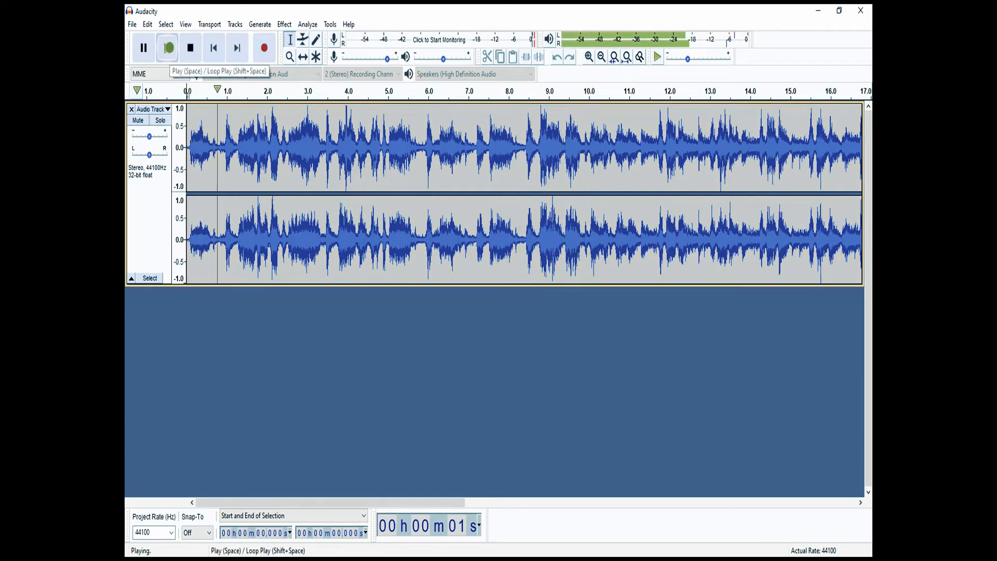
{"action": "left_click", "coordinate": [190, 48]}
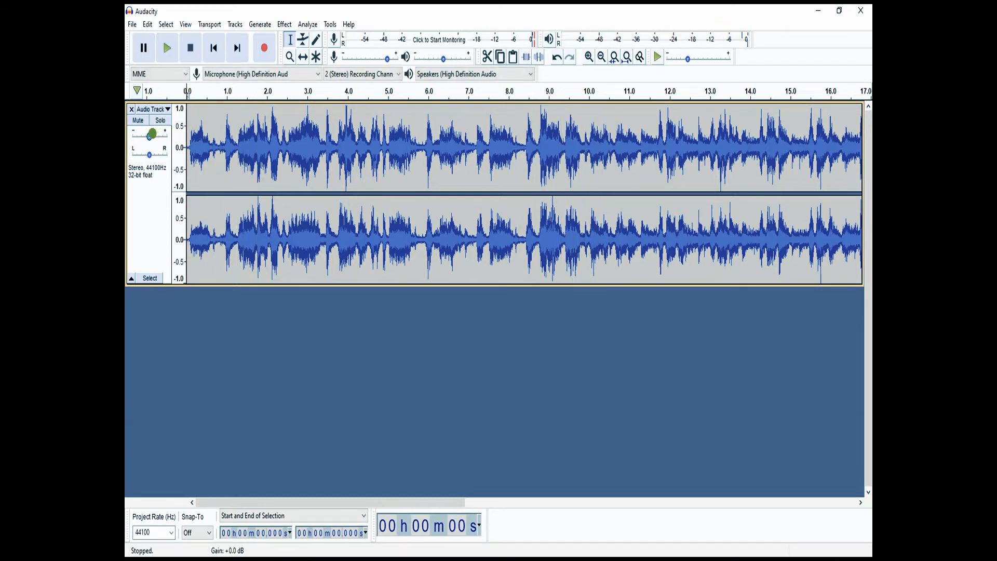
Raise the gain of the recorded audio track.
{"action": "left_click", "coordinate": [150, 135]}
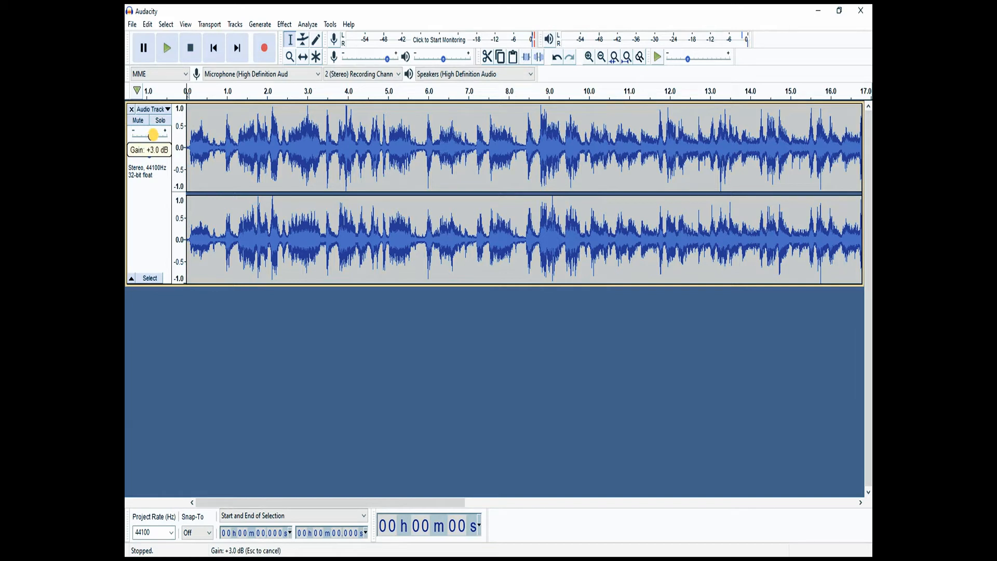
{"action": "left_click_drag", "start_coordinate": [155, 135], "coordinate": [156, 134]}
{"action": "left_click_drag", "start_coordinate": [158, 134], "coordinate": [158, 134]}
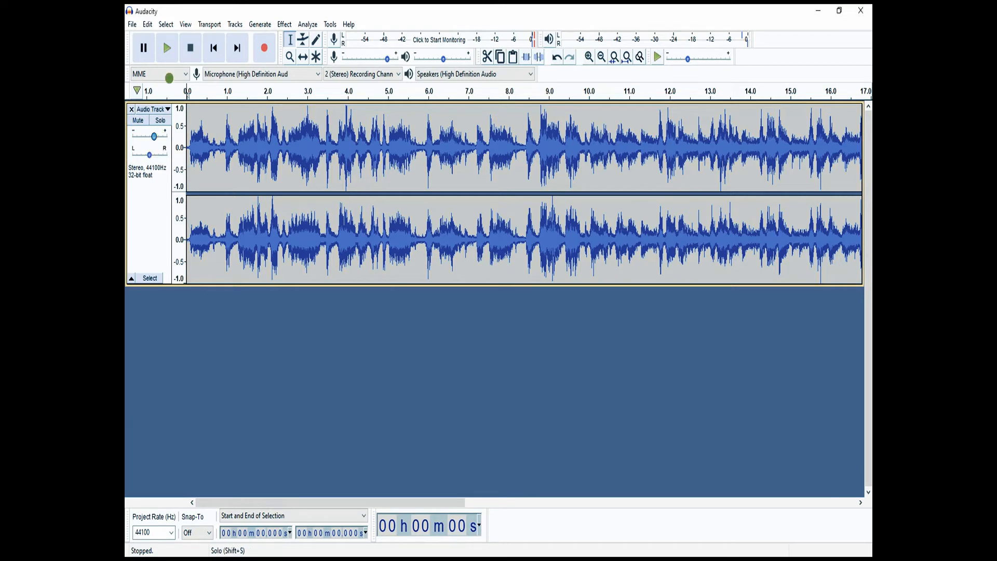
Play the track from the start to audition the gain, and stop playback.
{"action": "left_click", "coordinate": [167, 48]}
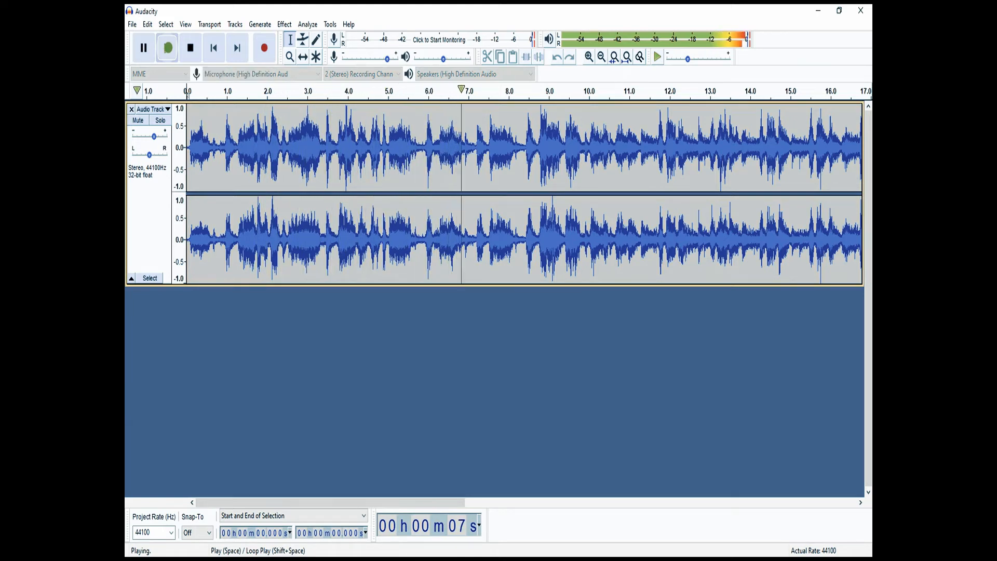
{"action": "left_click", "coordinate": [167, 48]}
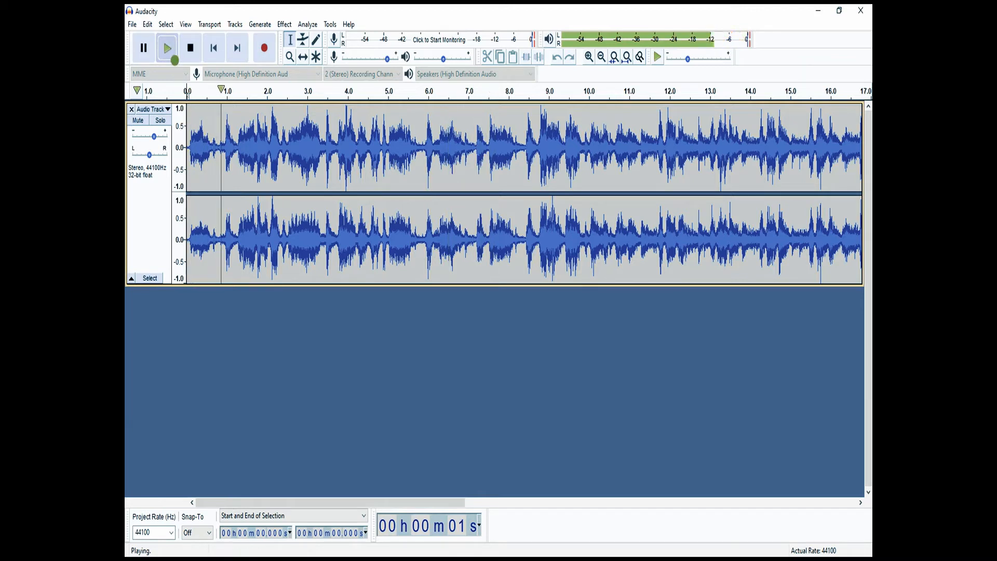
{"action": "left_click", "coordinate": [190, 48]}
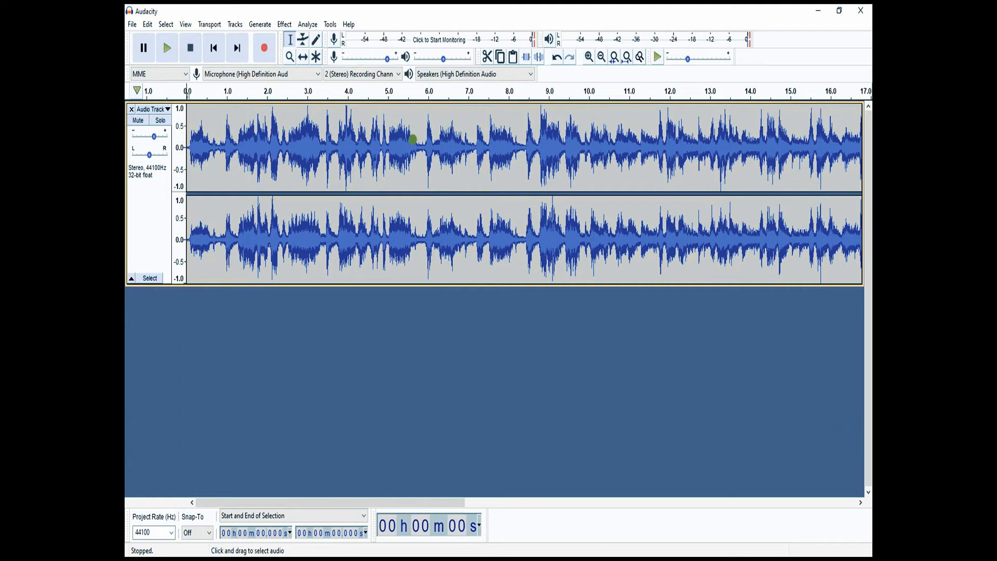
Select the audio from about 5.64 s to 9.50 s, play back the selection and cut it from the track.
{"action": "left_click", "coordinate": [414, 159]}
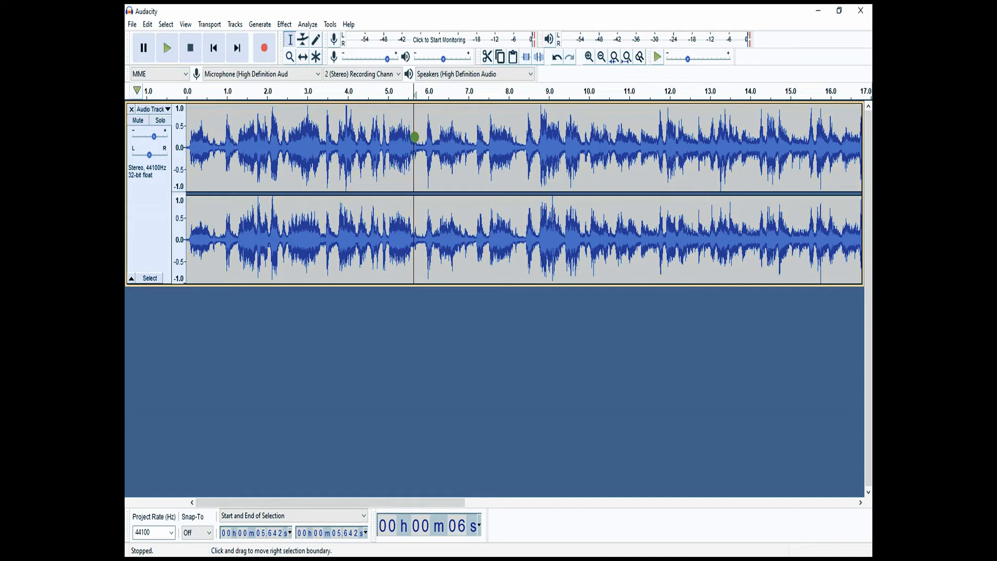
{"action": "left_click", "coordinate": [414, 137]}
{"action": "left_click_drag", "start_coordinate": [416, 136], "coordinate": [567, 136]}
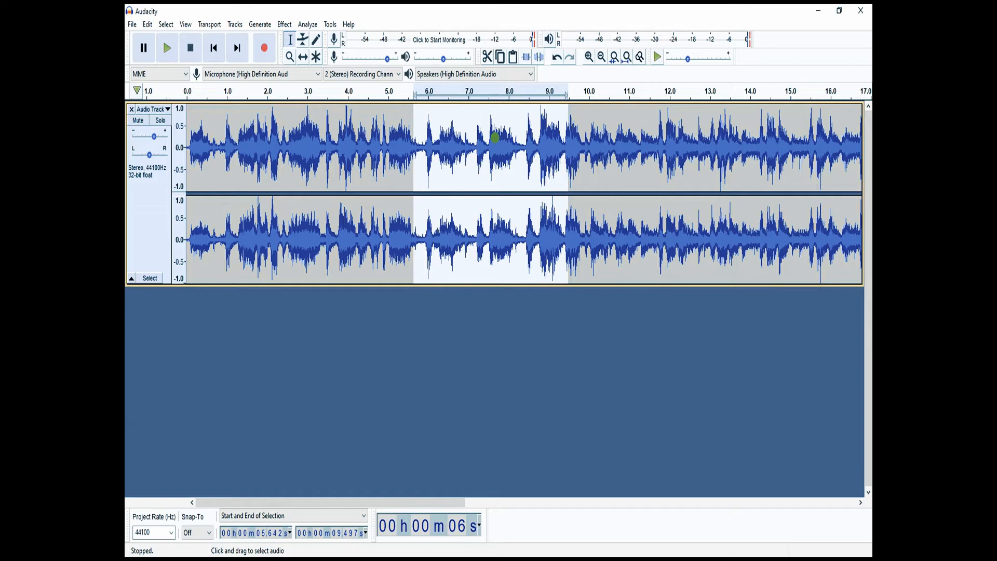
{"action": "left_click", "coordinate": [167, 51]}
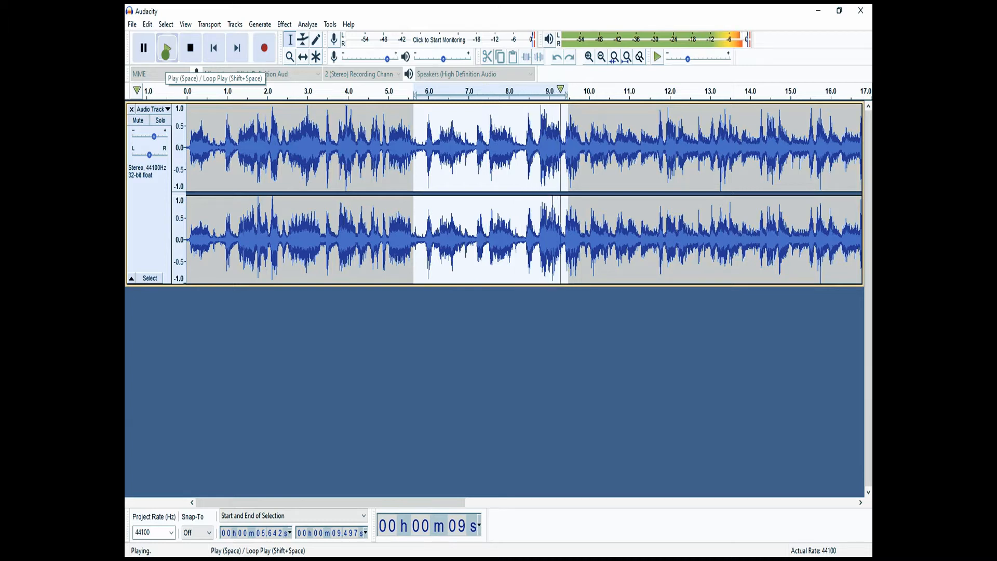
{"action": "left_click", "coordinate": [167, 51]}
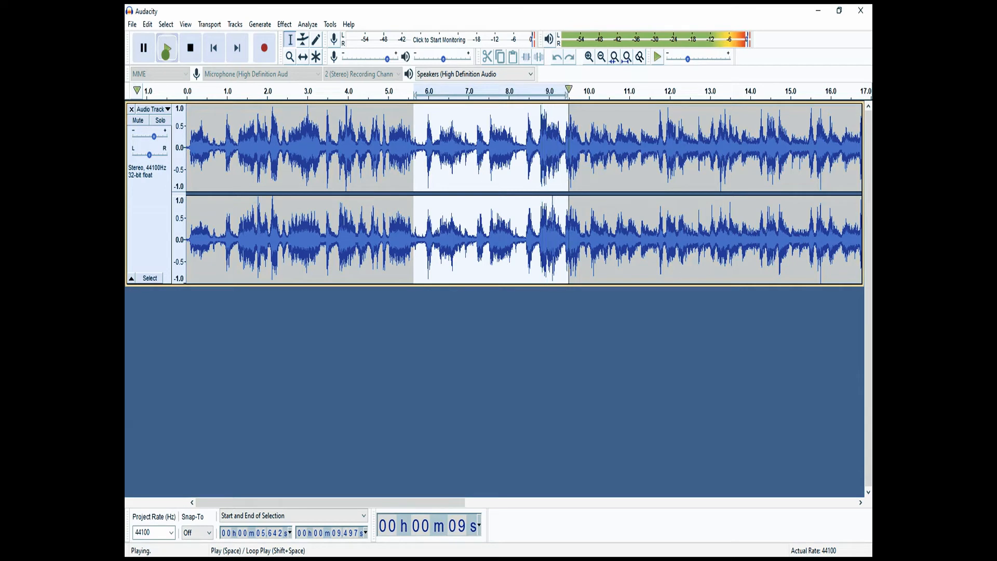
{"action": "left_click", "coordinate": [167, 49]}
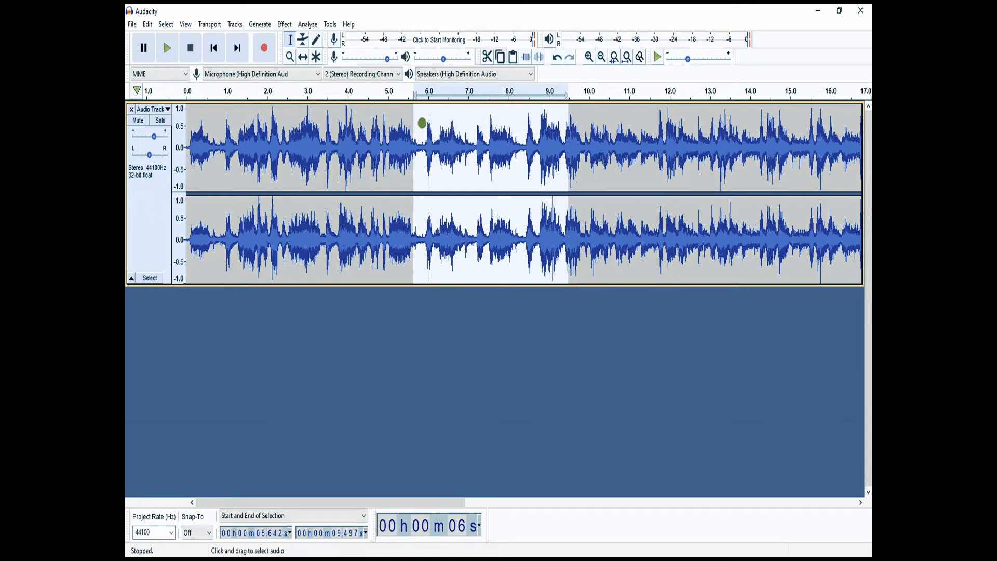
{"action": "left_click", "coordinate": [487, 56]}
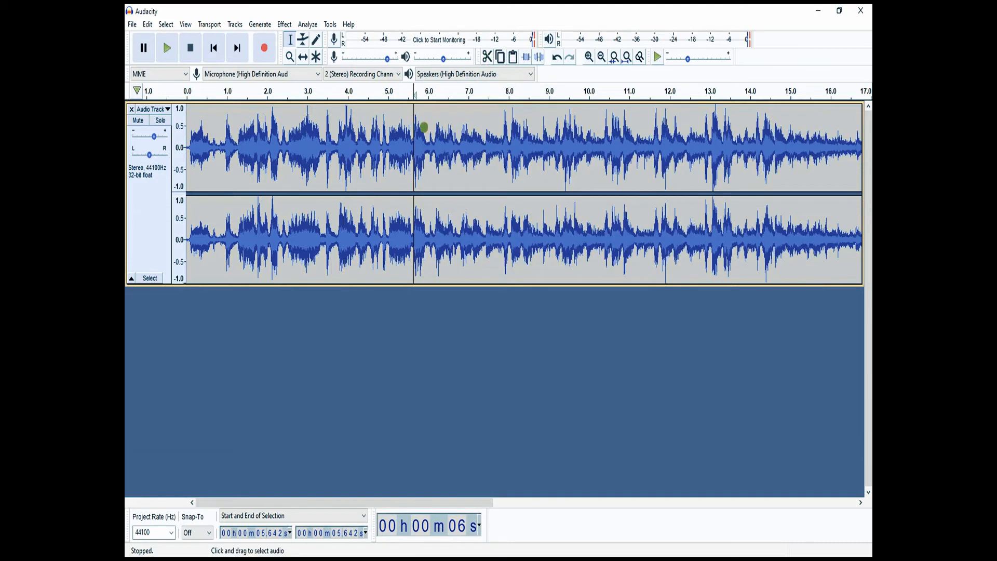
Cut the audio between about 5.64 s and 8.37 s from the track.
{"action": "left_click_drag", "start_coordinate": [415, 128], "coordinate": [517, 125]}
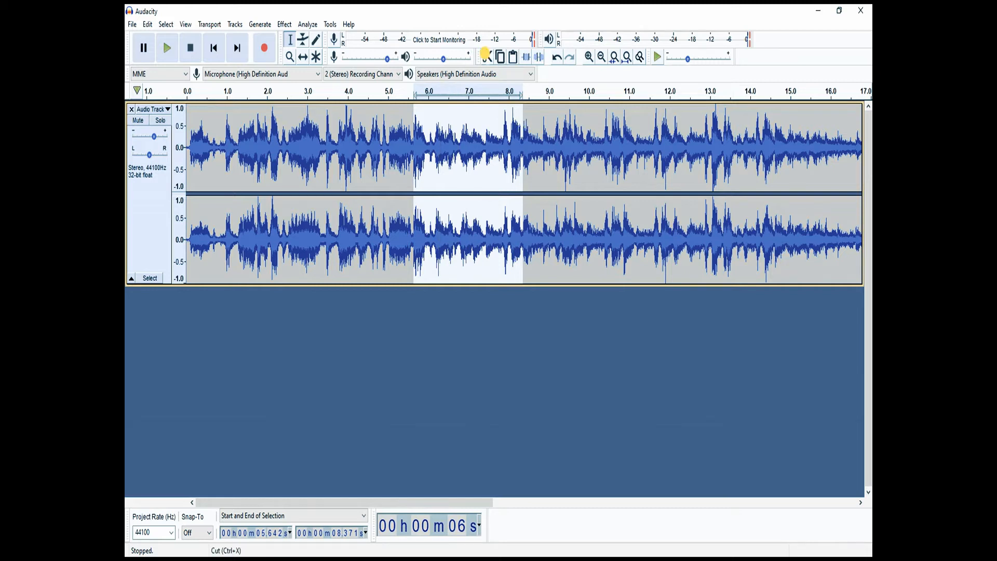
{"action": "left_click", "coordinate": [485, 56]}
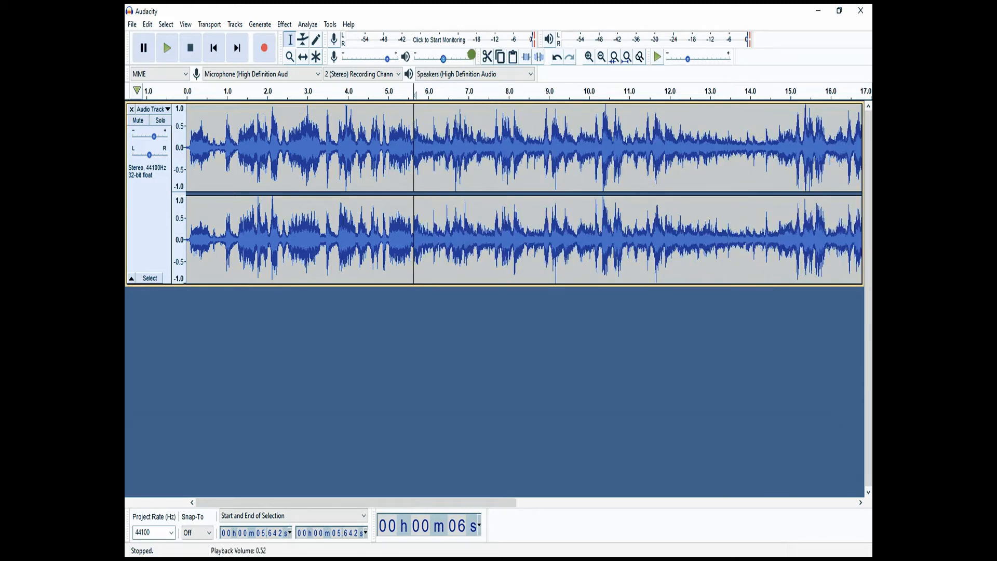
{"action": "left_click", "coordinate": [486, 55]}
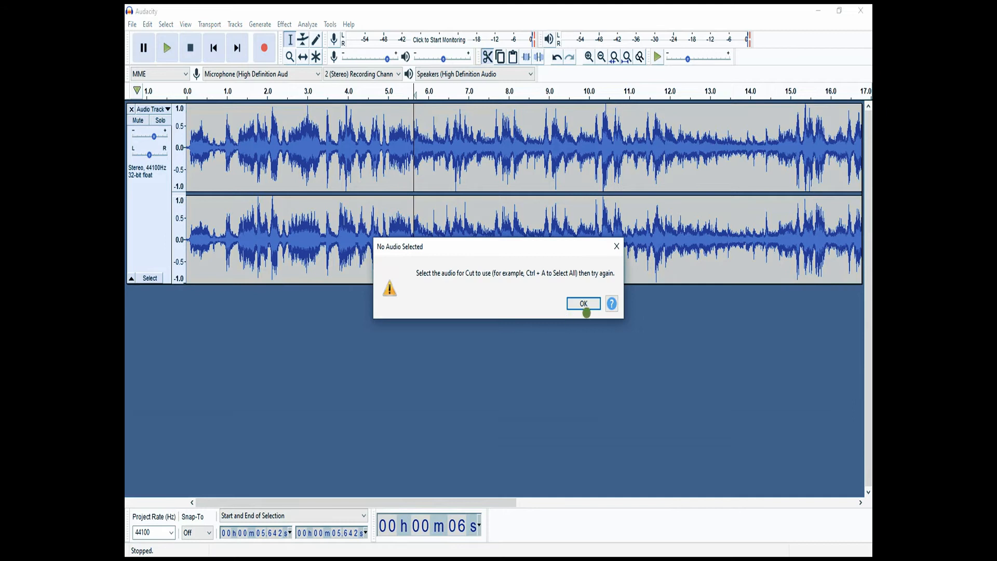
{"action": "left_click", "coordinate": [584, 304]}
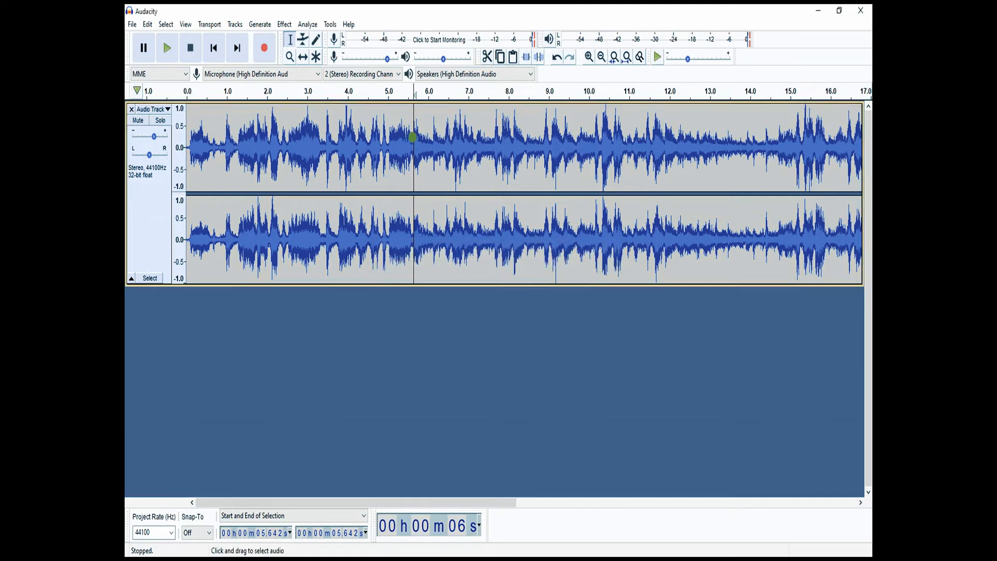
Cut the audio between about 5.64 s and 8.26 s from the track.
{"action": "left_click_drag", "start_coordinate": [414, 139], "coordinate": [517, 156]}
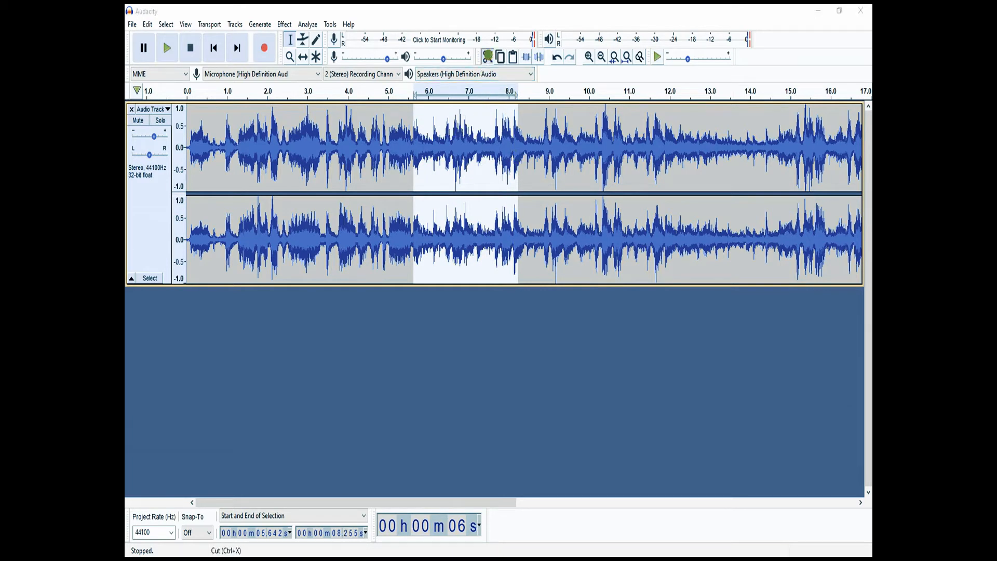
{"action": "left_click", "coordinate": [487, 57]}
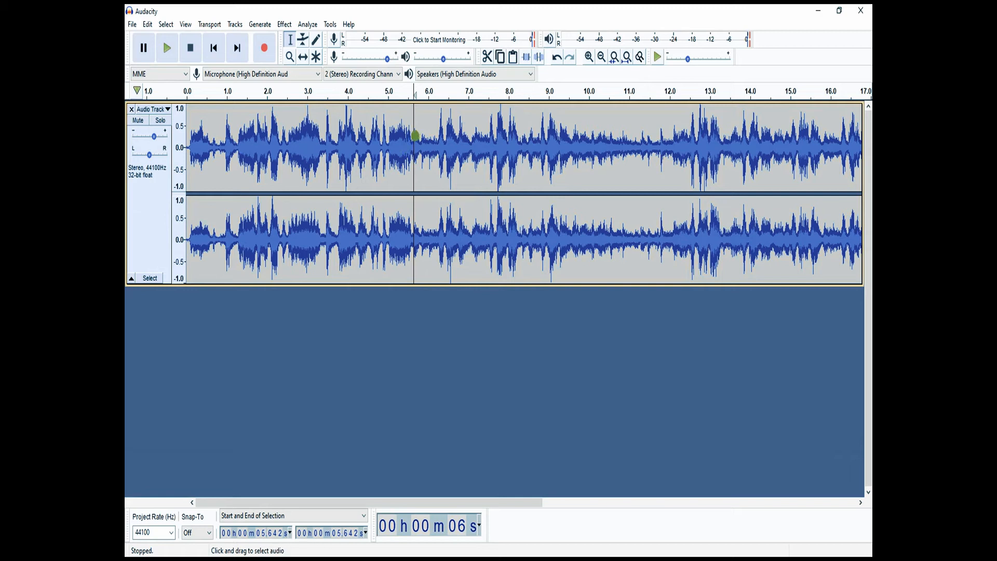
Copy the audio between about 5.64 s and 9.61 s, and make the audio track slightly taller.
{"action": "left_click_drag", "start_coordinate": [414, 136], "coordinate": [573, 140]}
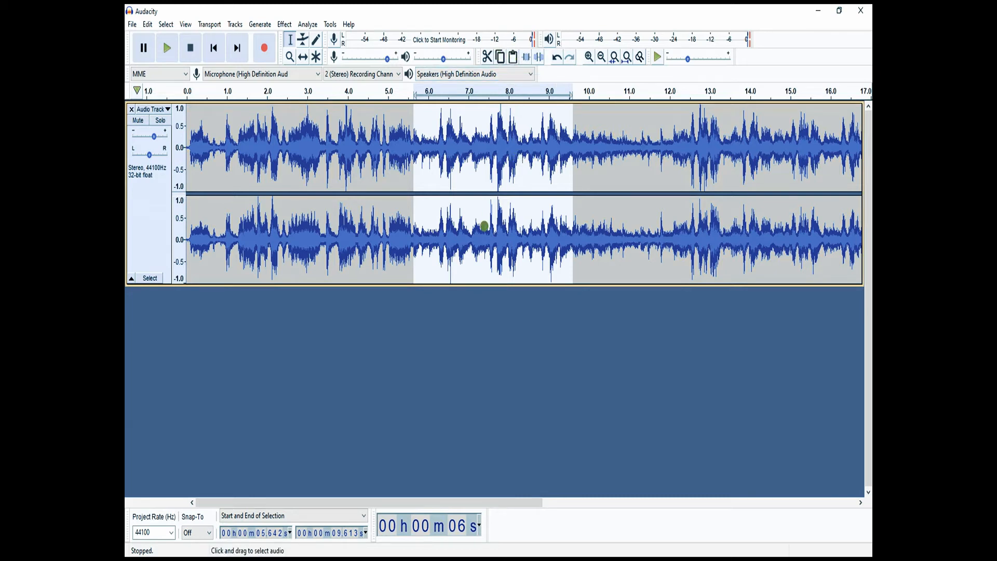
{"action": "left_click", "coordinate": [358, 318]}
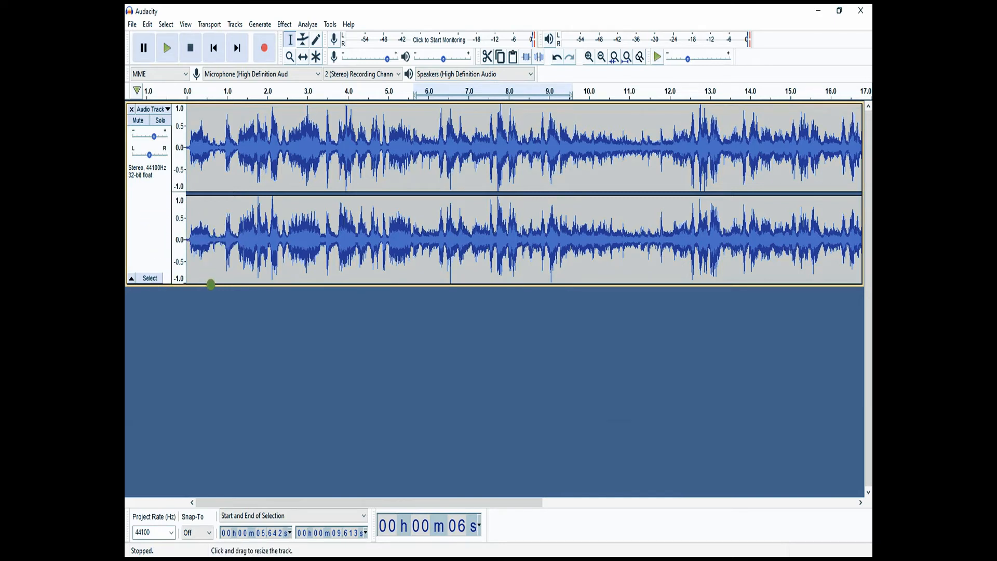
{"action": "mouse_move", "coordinate": [211, 285]}
{"action": "left_mouse_down"}
{"action": "mouse_move", "coordinate": [204, 327]}
{"action": "mouse_move", "coordinate": [211, 300]}
{"action": "left_mouse_up"}
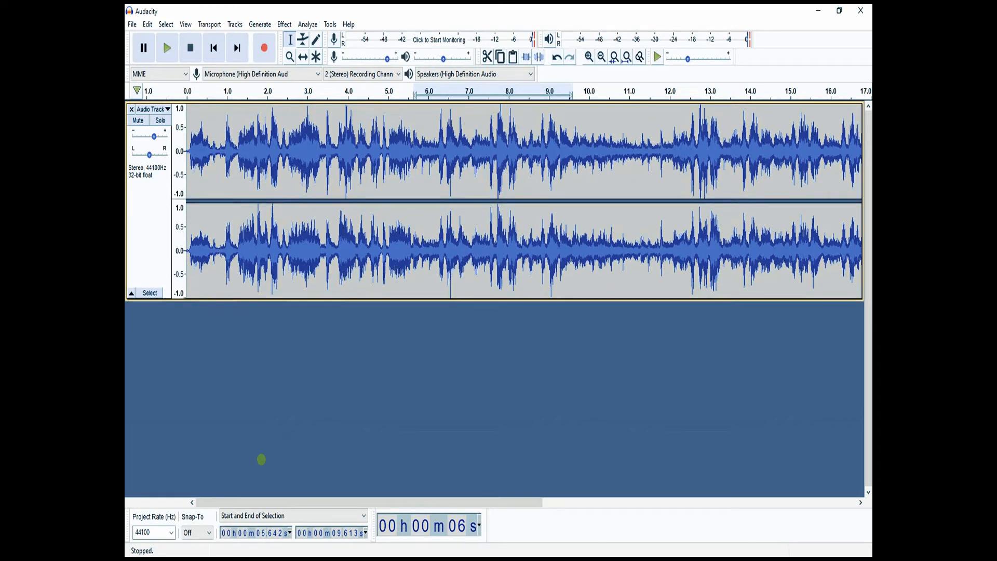
{"action": "left_click", "coordinate": [205, 532]}
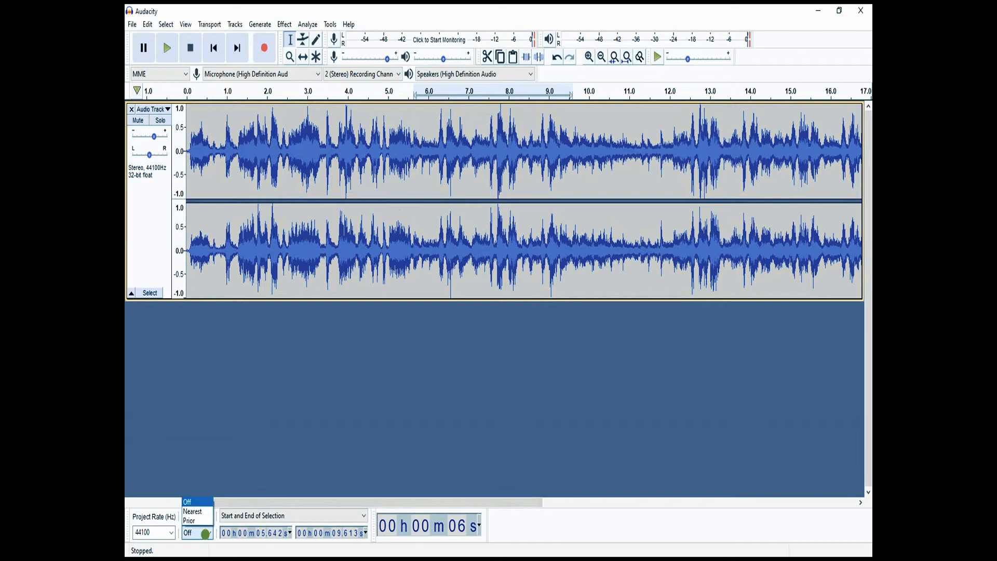
{"action": "left_click", "coordinate": [206, 533]}
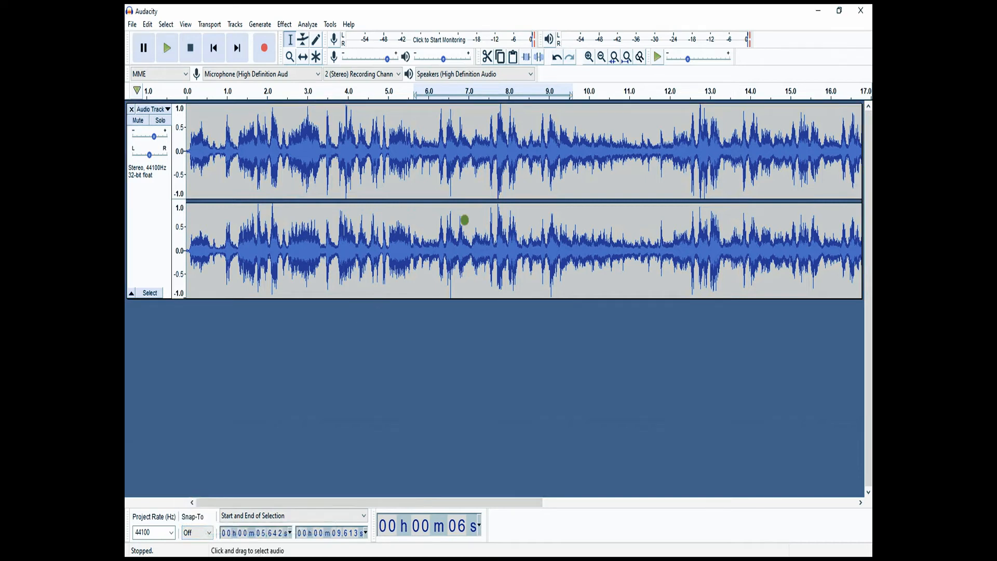
{"action": "left_click", "coordinate": [577, 154]}
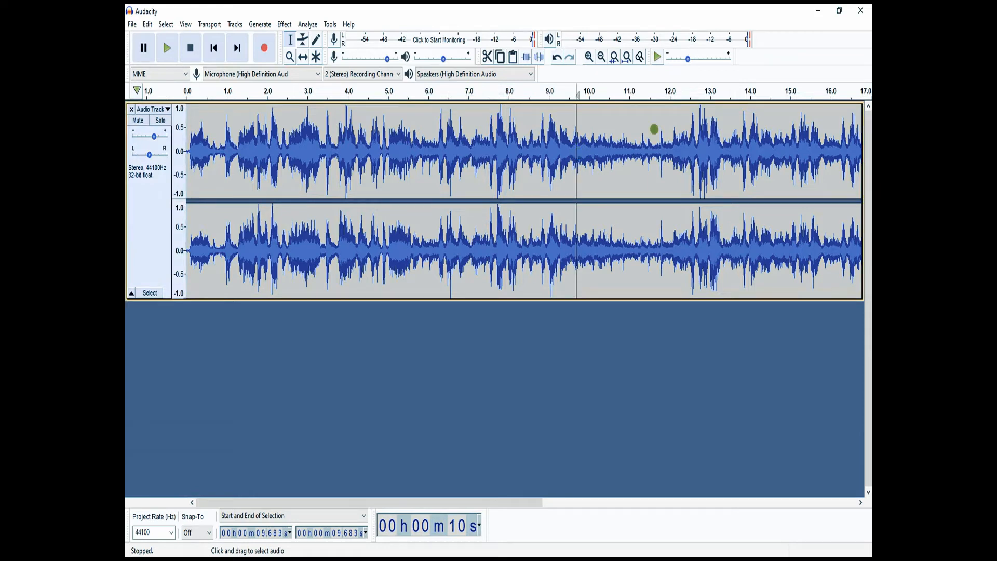
Paste the copied audio just after the end of the track, at about 27.86 s.
{"action": "left_click_drag", "start_coordinate": [362, 501], "coordinate": [751, 459]}
{"action": "left_click", "coordinate": [720, 130]}
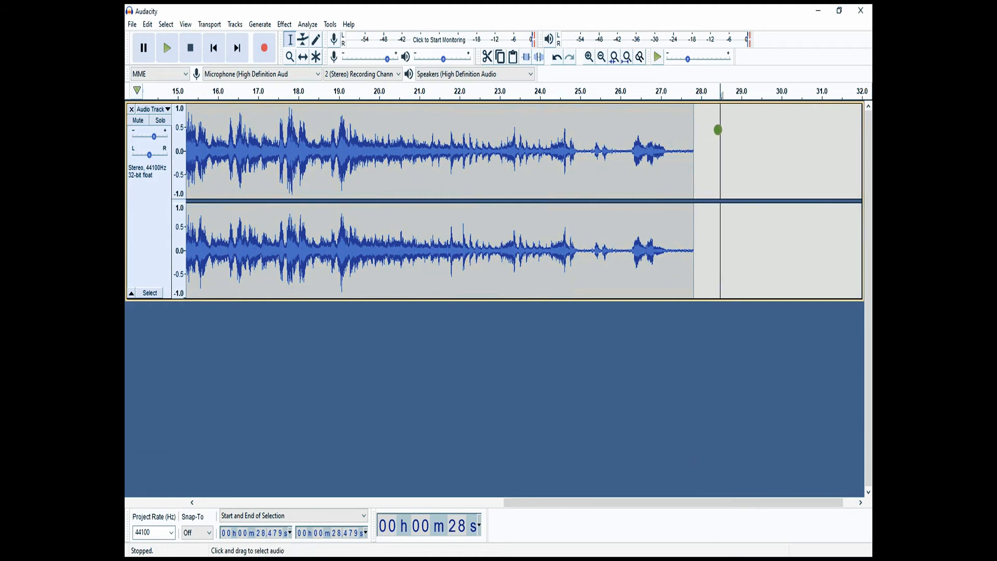
{"action": "left_click_drag", "start_coordinate": [740, 130], "coordinate": [783, 133]}
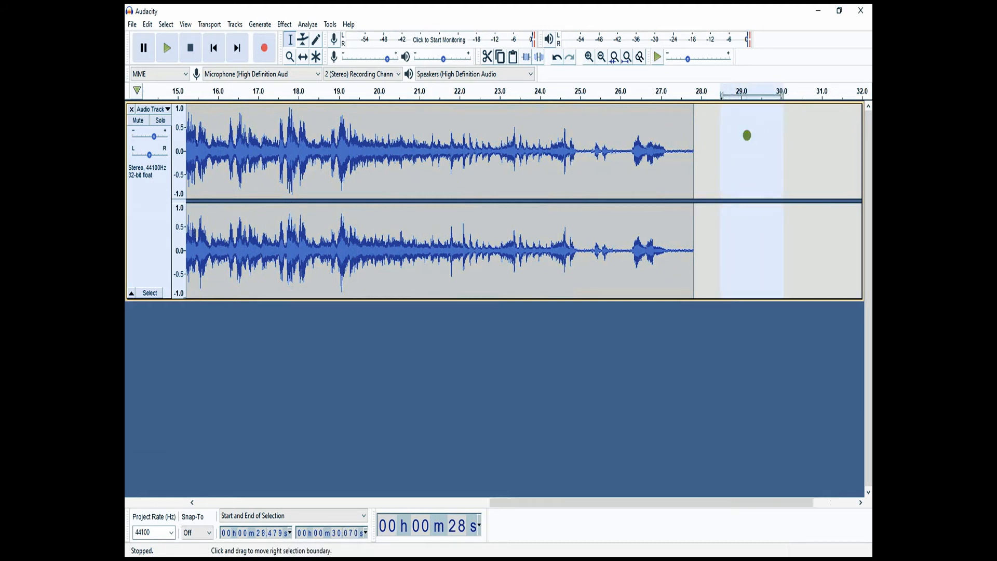
{"action": "left_click", "coordinate": [719, 134]}
{"action": "left_click", "coordinate": [696, 141]}
{"action": "left_click_drag", "start_coordinate": [735, 141], "coordinate": [797, 147]}
{"action": "left_click", "coordinate": [514, 57]}
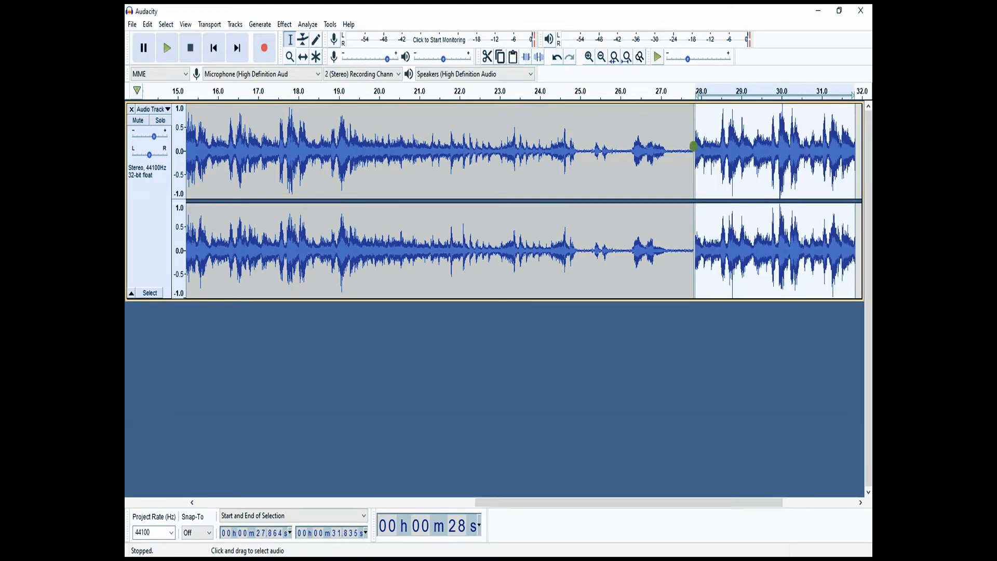
Play back the pasted section at the end of the track.
{"action": "left_click_drag", "start_coordinate": [482, 501], "coordinate": [306, 502]}
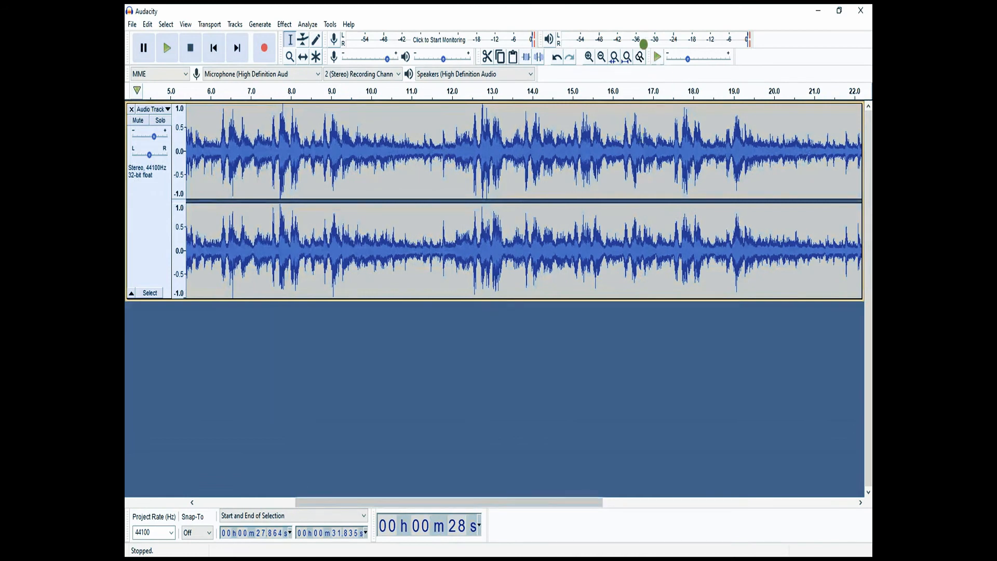
{"action": "left_click", "coordinate": [657, 57]}
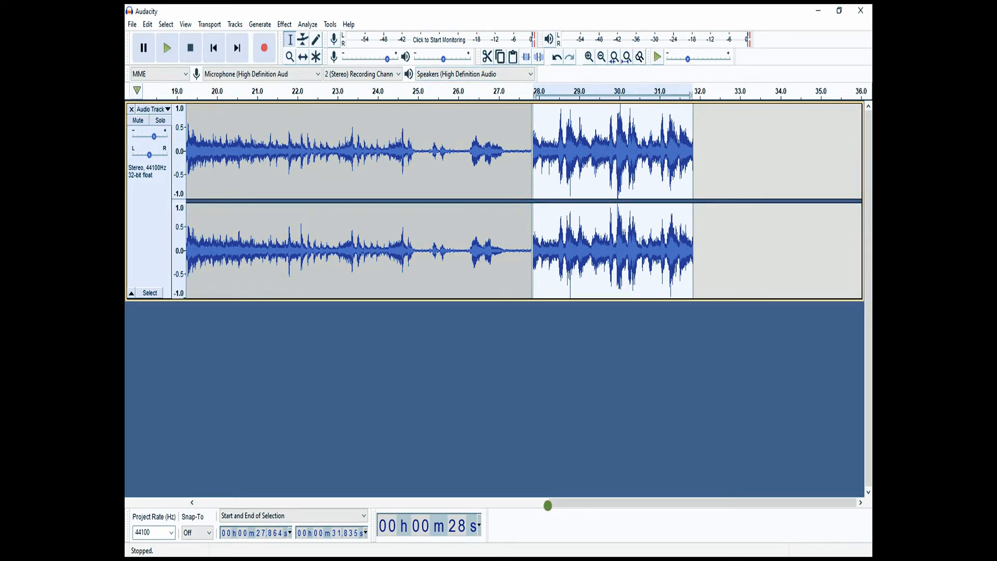
{"action": "left_click_drag", "start_coordinate": [561, 503], "coordinate": [167, 494]}
{"action": "left_click_drag", "start_coordinate": [560, 499], "coordinate": [197, 501]}
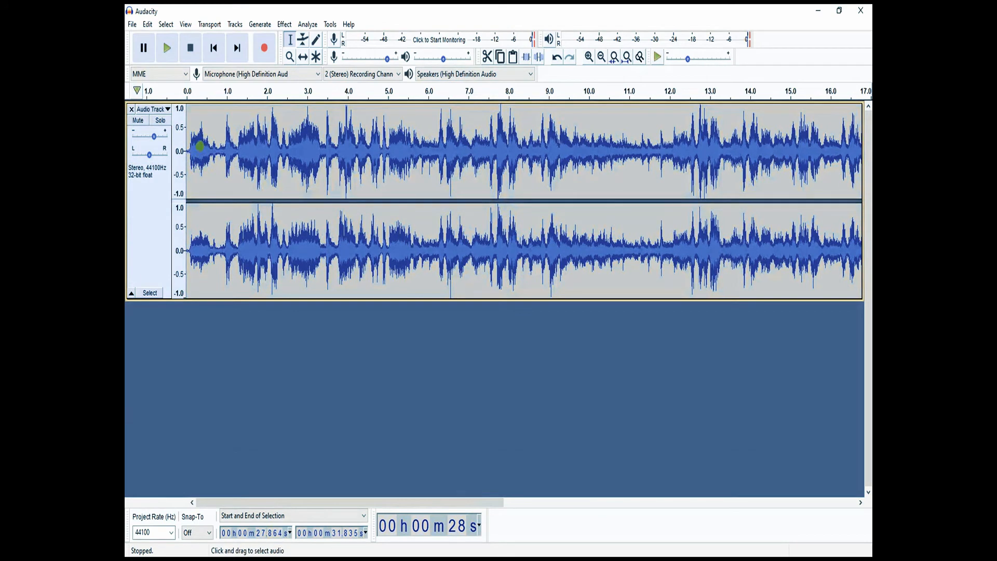
Generate a square-wave tone at 440 Hz and amplitude 0.8 over the selected pasted section.
{"action": "left_click", "coordinate": [260, 26]}
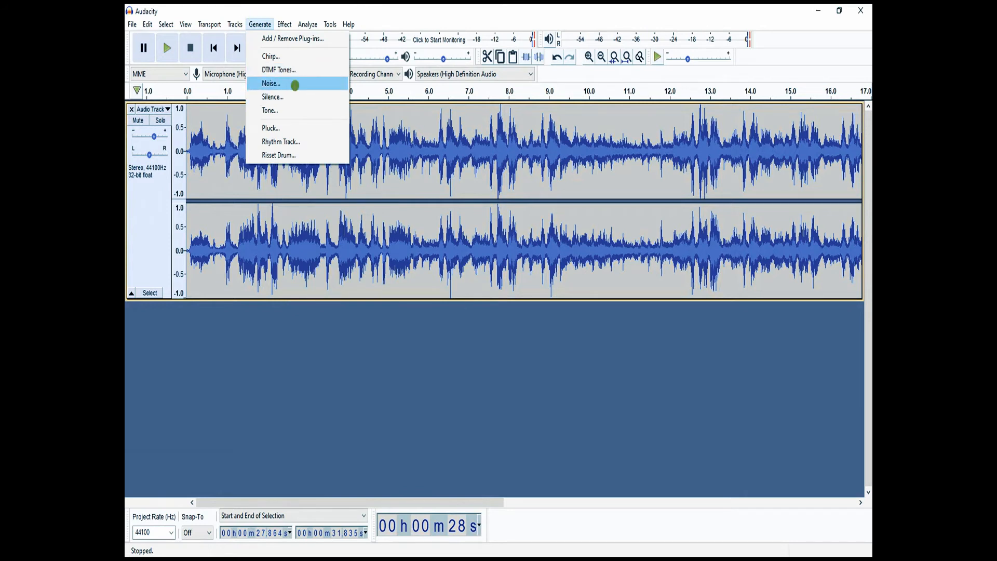
{"action": "left_click", "coordinate": [280, 110]}
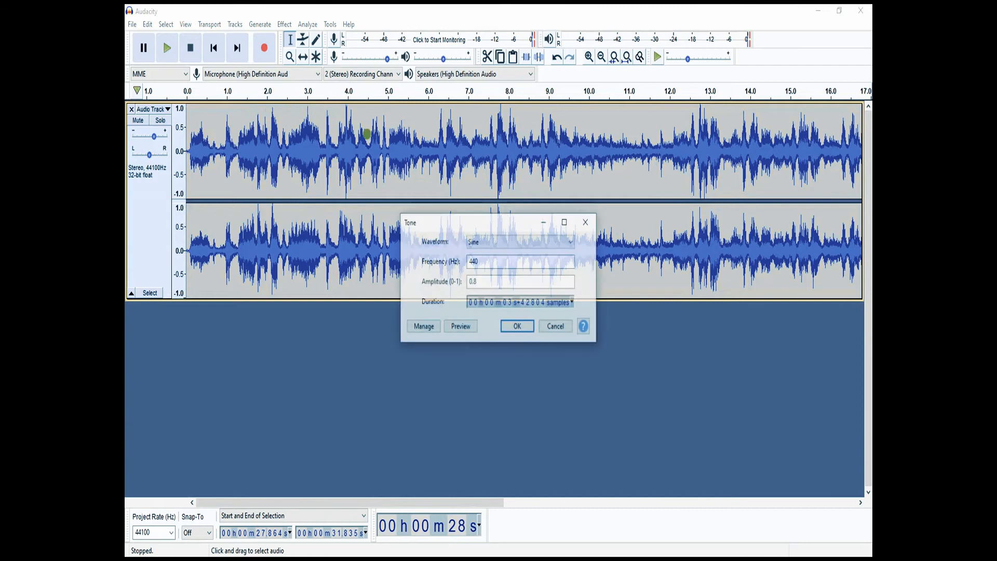
{"action": "left_click", "coordinate": [513, 240]}
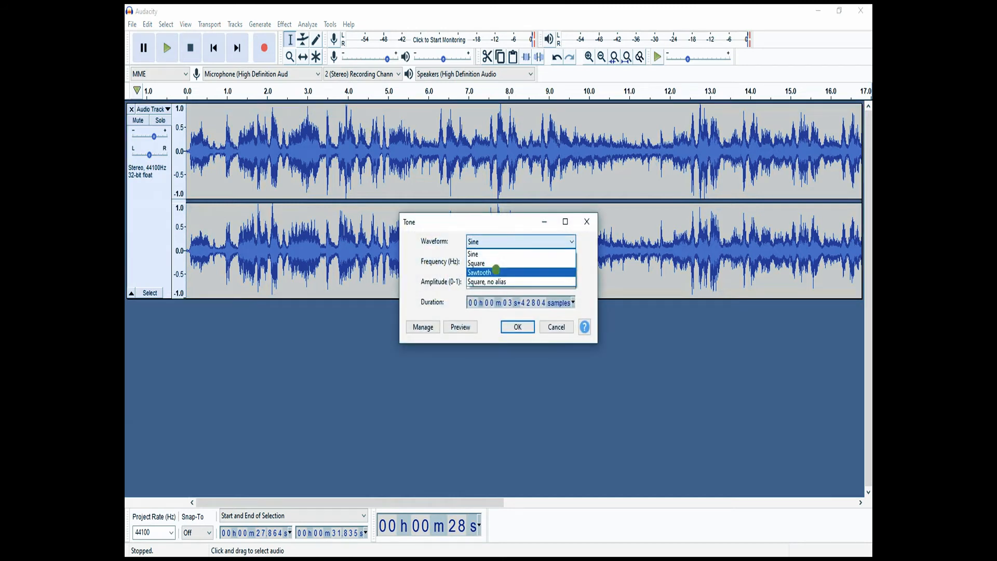
{"action": "left_click", "coordinate": [497, 262]}
{"action": "left_click", "coordinate": [556, 260]}
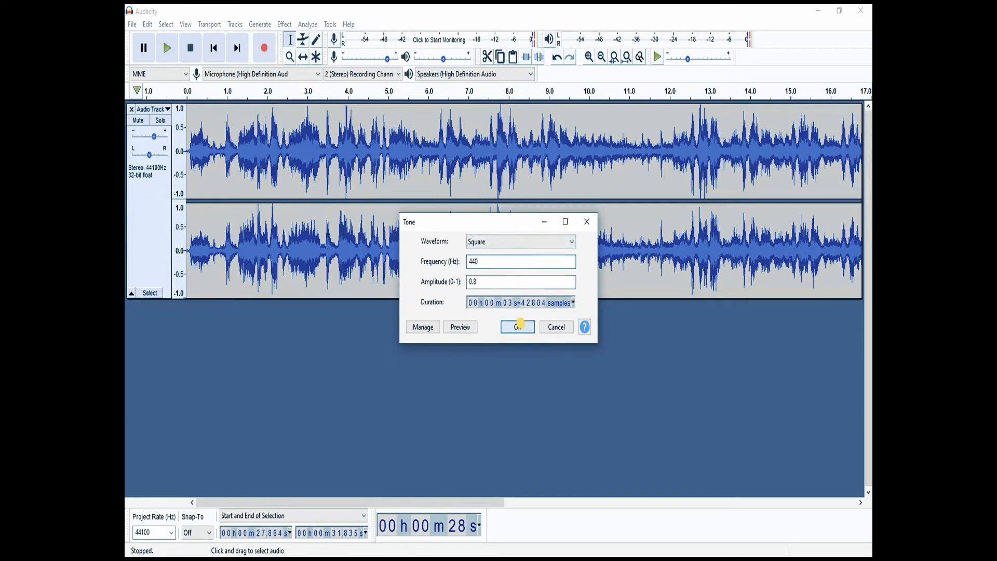
{"action": "left_click", "coordinate": [518, 326]}
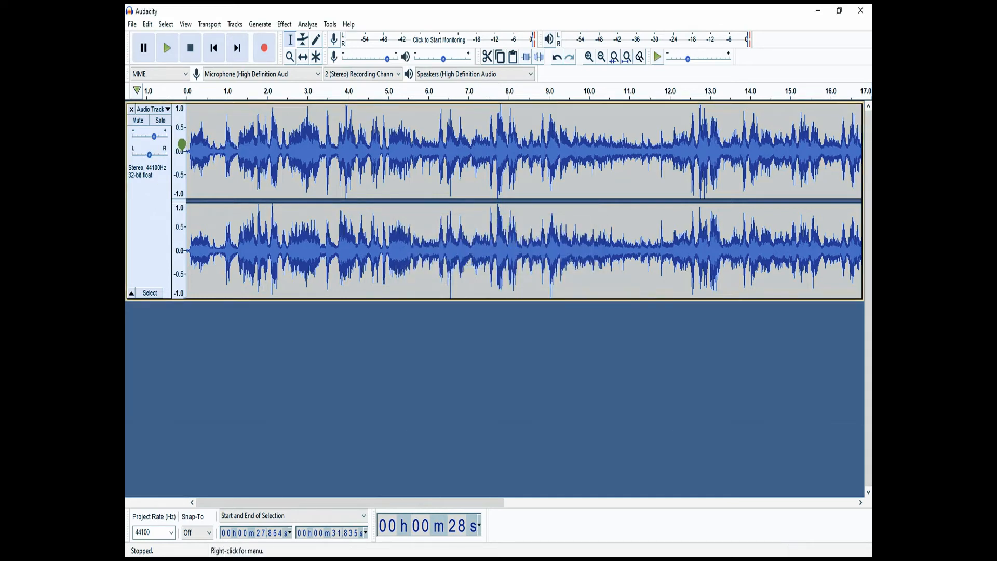
Replace the audio from about 0.06 s to 10.75 s with a square-wave tone at 440 Hz and amplitude 0.8.
{"action": "left_click_drag", "start_coordinate": [191, 146], "coordinate": [618, 164]}
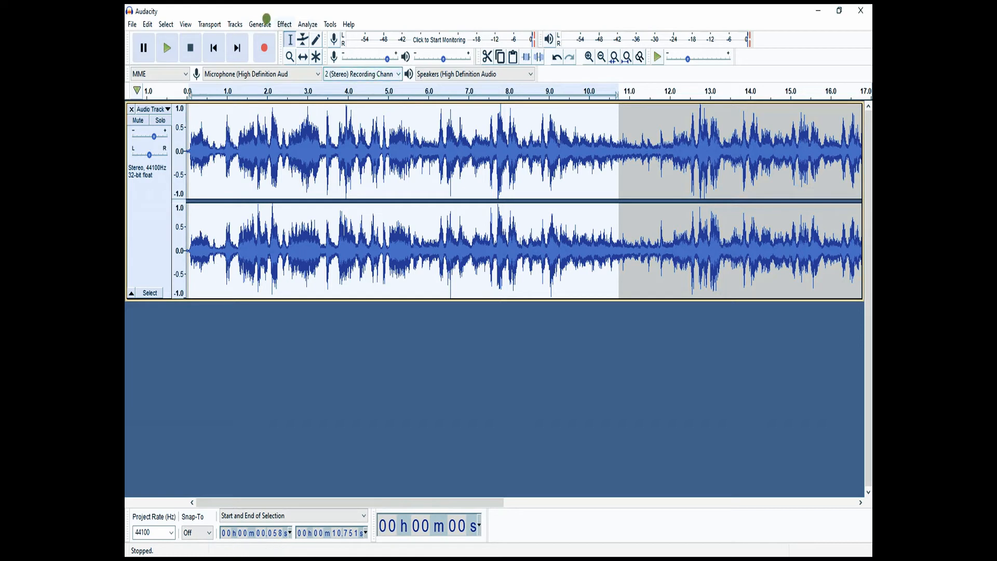
{"action": "left_click", "coordinate": [260, 24]}
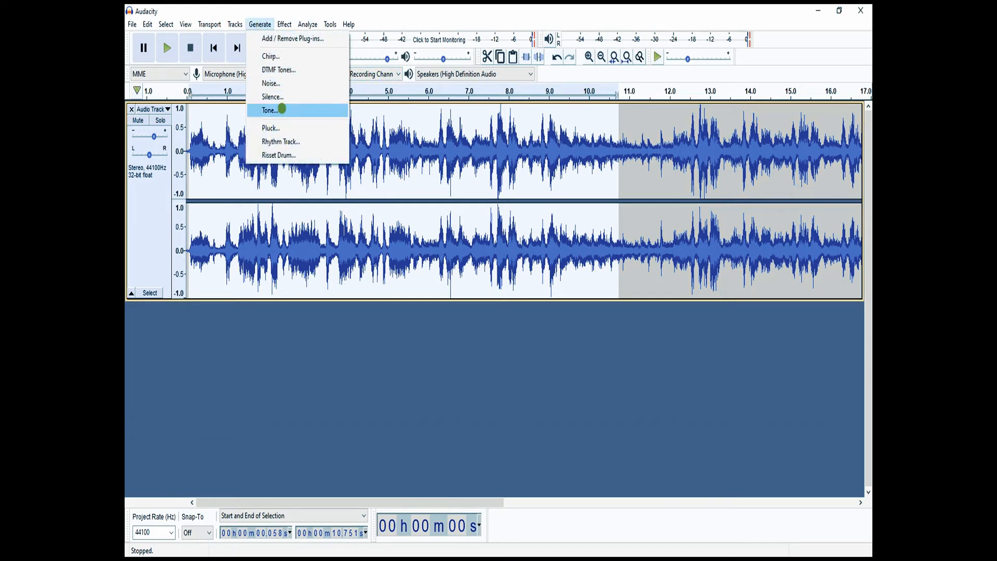
{"action": "left_click", "coordinate": [280, 108]}
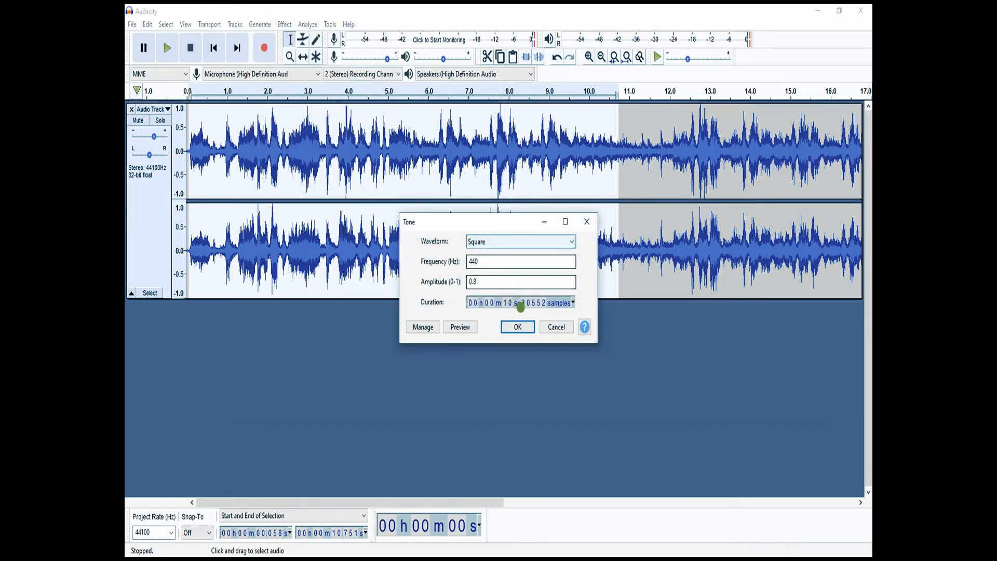
{"action": "left_click", "coordinate": [516, 327]}
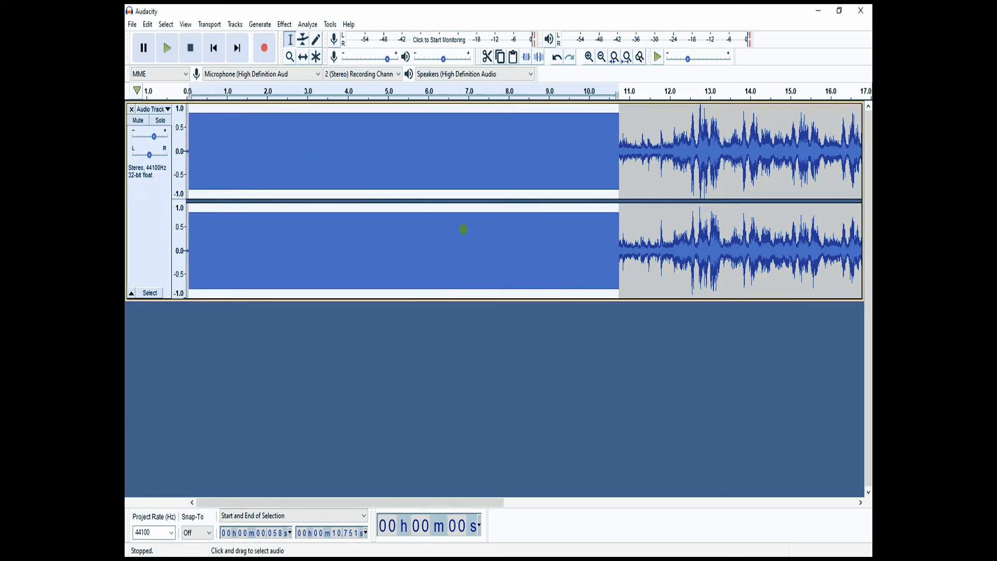
Play the generated tone, stop playback and undo the tone.
{"action": "left_click", "coordinate": [168, 50]}
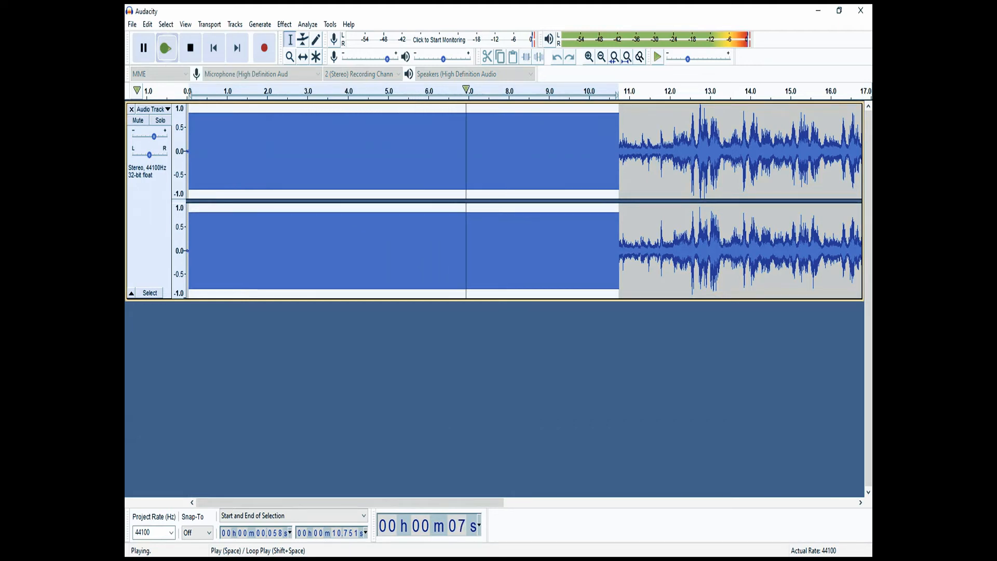
{"action": "left_click", "coordinate": [165, 48]}
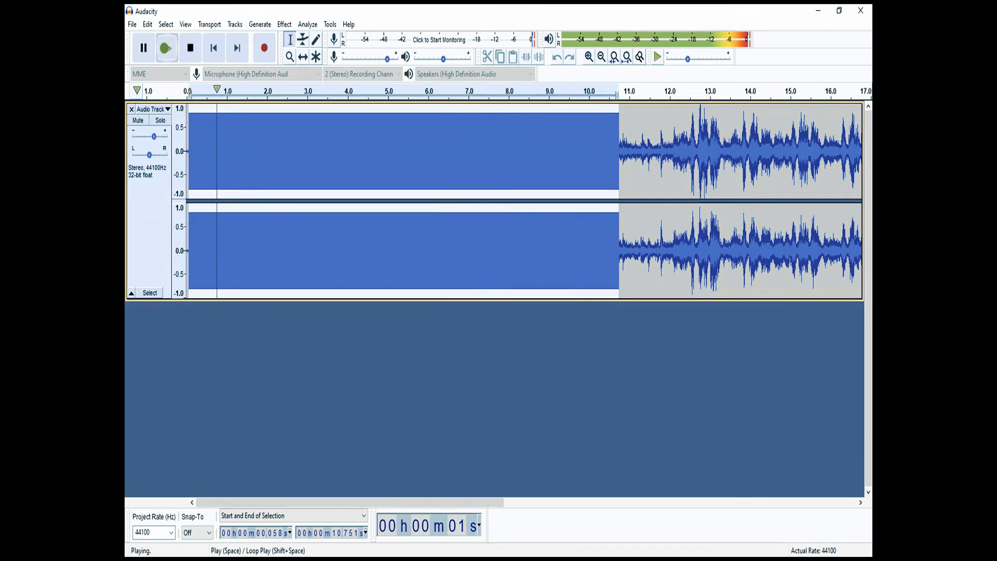
{"action": "left_click", "coordinate": [187, 49]}
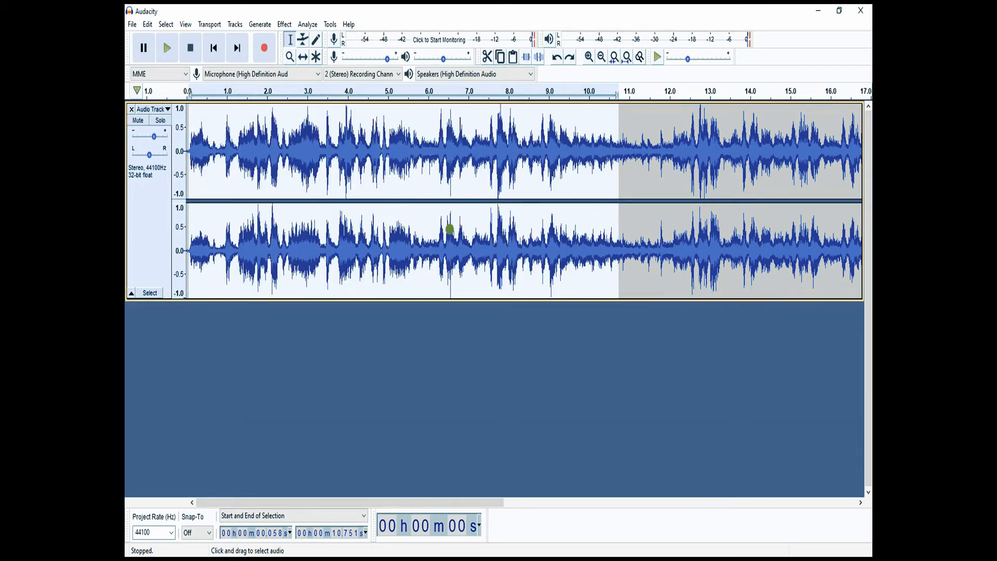
Replace the selected audio with a linear Square, no alias chirp from 440 to 1320 Hz, with amplitude falling from 0.8 to 0.1.
{"action": "left_click", "coordinate": [260, 24]}
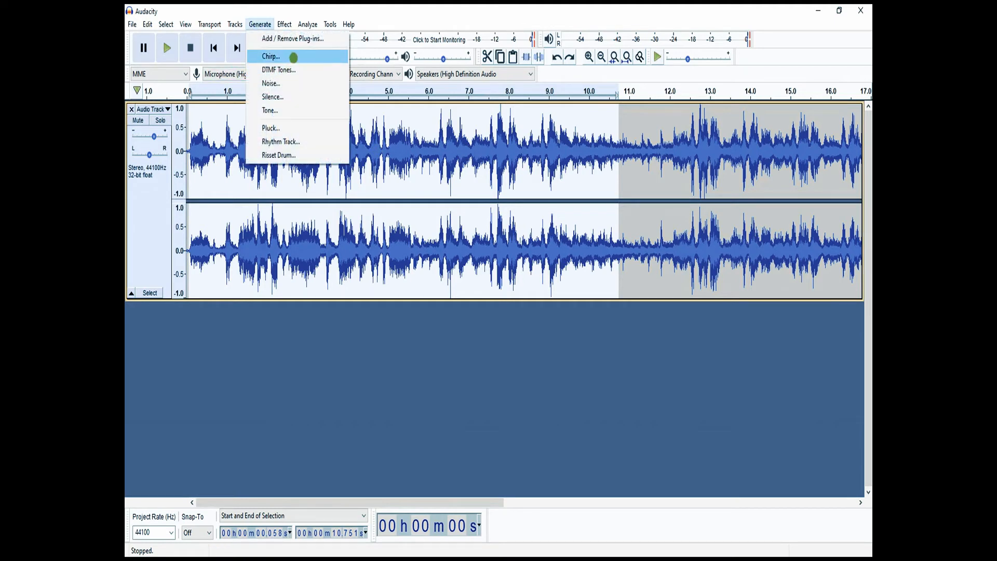
{"action": "left_click", "coordinate": [294, 54]}
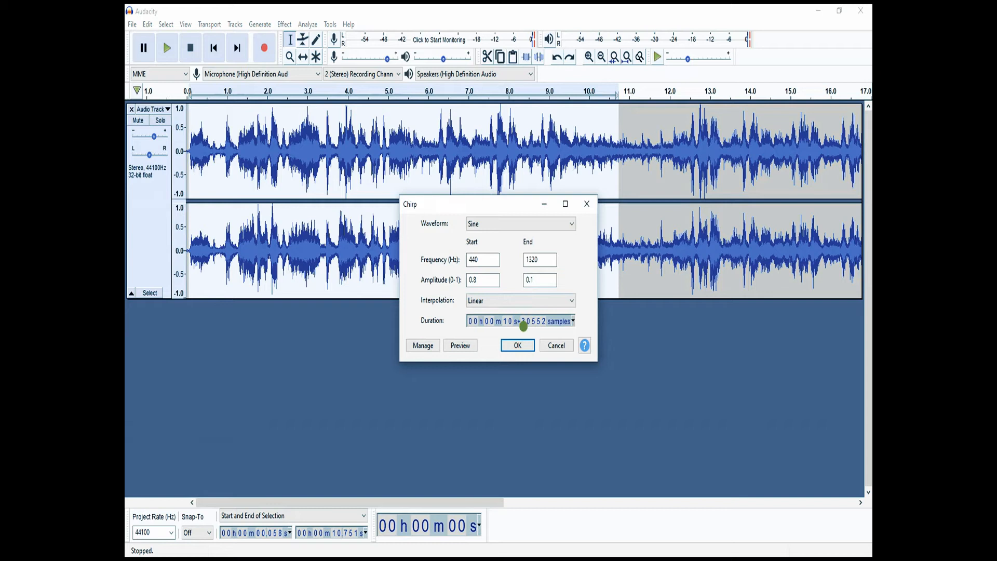
{"action": "left_click", "coordinate": [512, 221]}
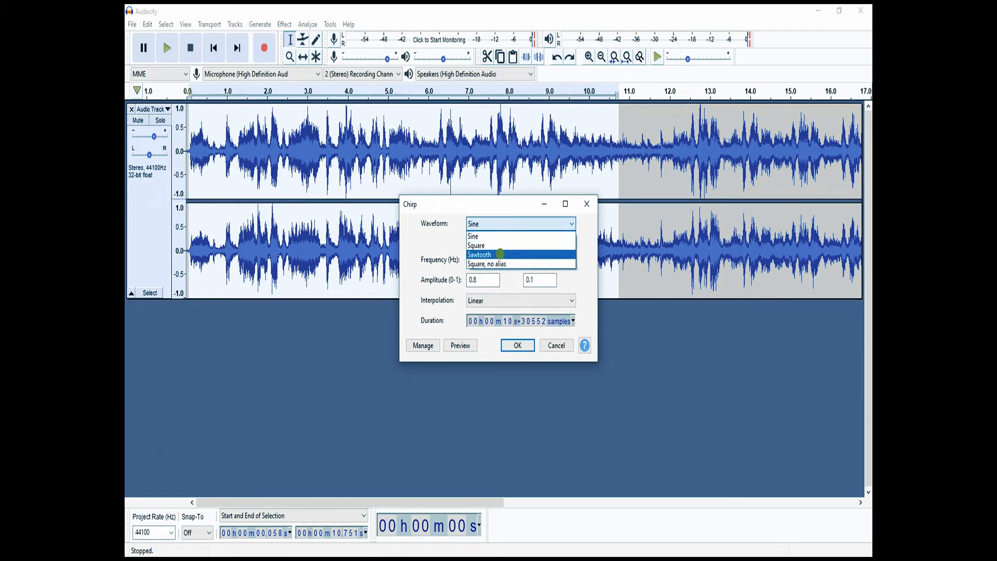
{"action": "left_click", "coordinate": [499, 264]}
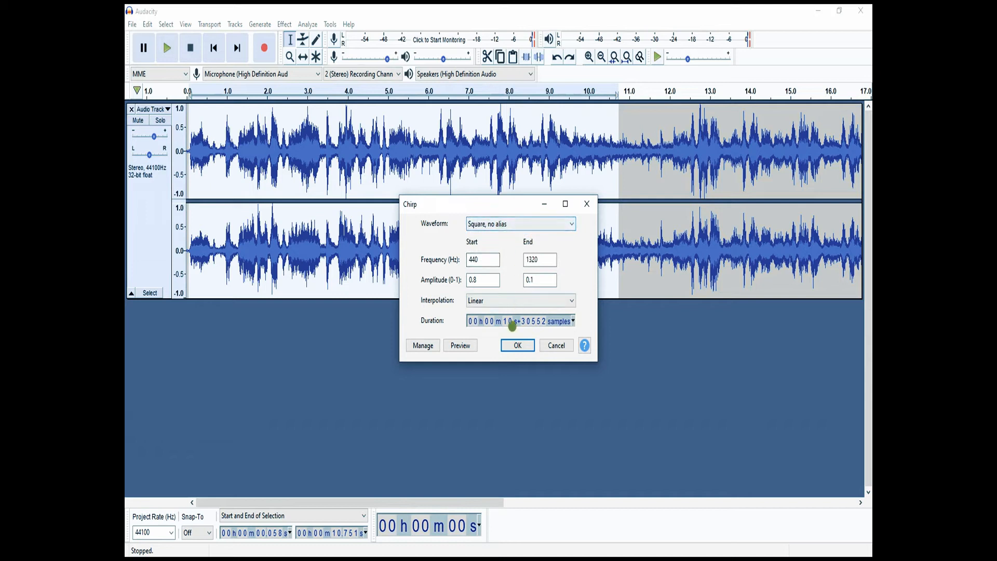
{"action": "left_click", "coordinate": [532, 300]}
{"action": "left_click", "coordinate": [513, 322]}
{"action": "left_click", "coordinate": [517, 345]}
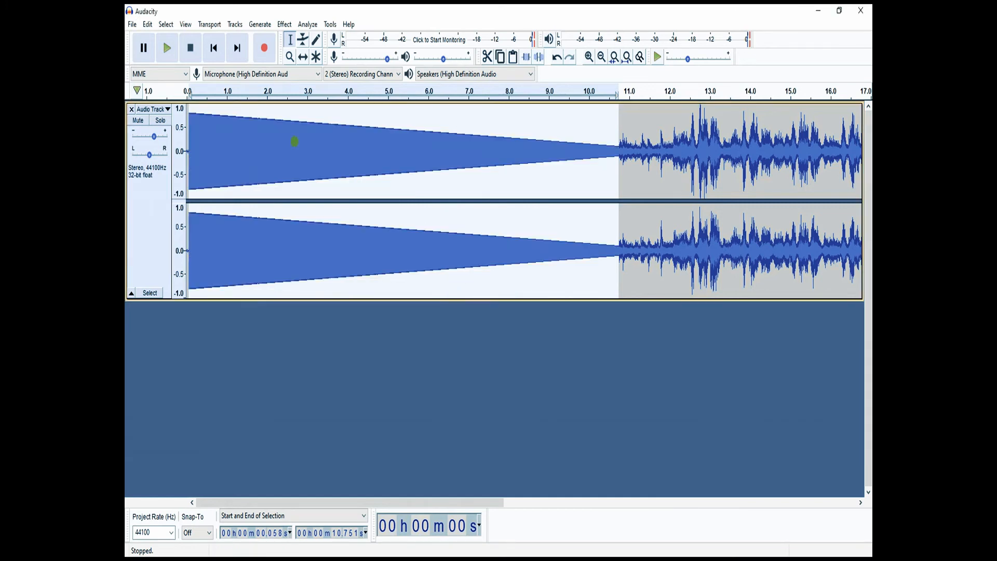
Play the generated chirp and undo it.
{"action": "left_click", "coordinate": [165, 49]}
{"action": "left_click", "coordinate": [228, 145]}
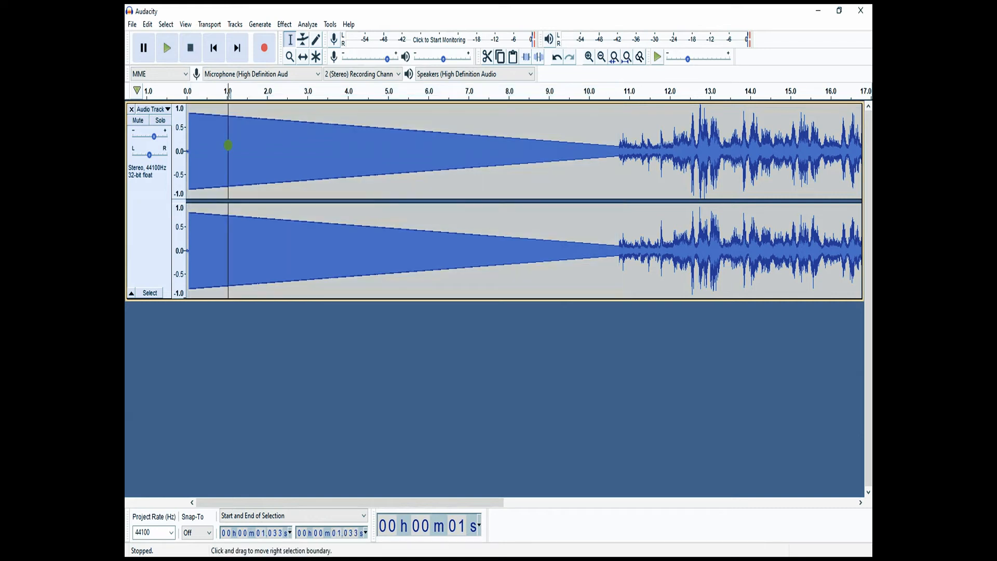
{"action": "left_click", "coordinate": [225, 145]}
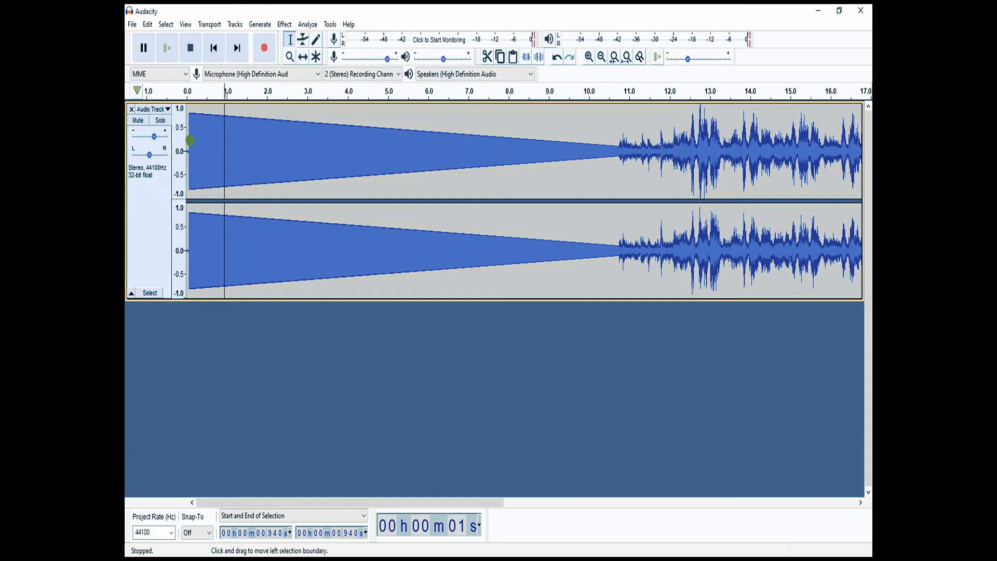
{"action": "key", "text": "ctrl+z"}
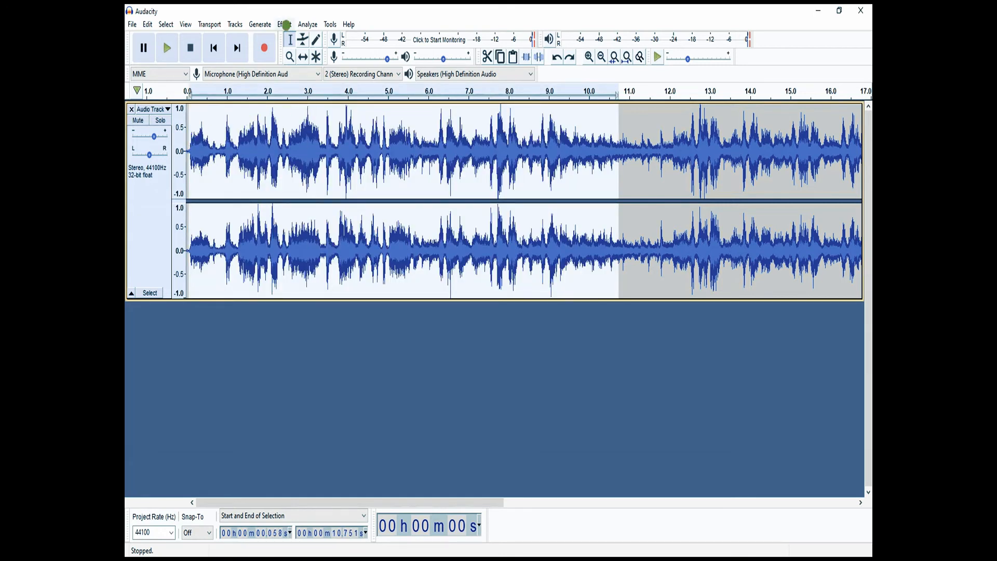
Replace the selected audio with Brownian noise at amplitude 0.8.
{"action": "left_click", "coordinate": [261, 24]}
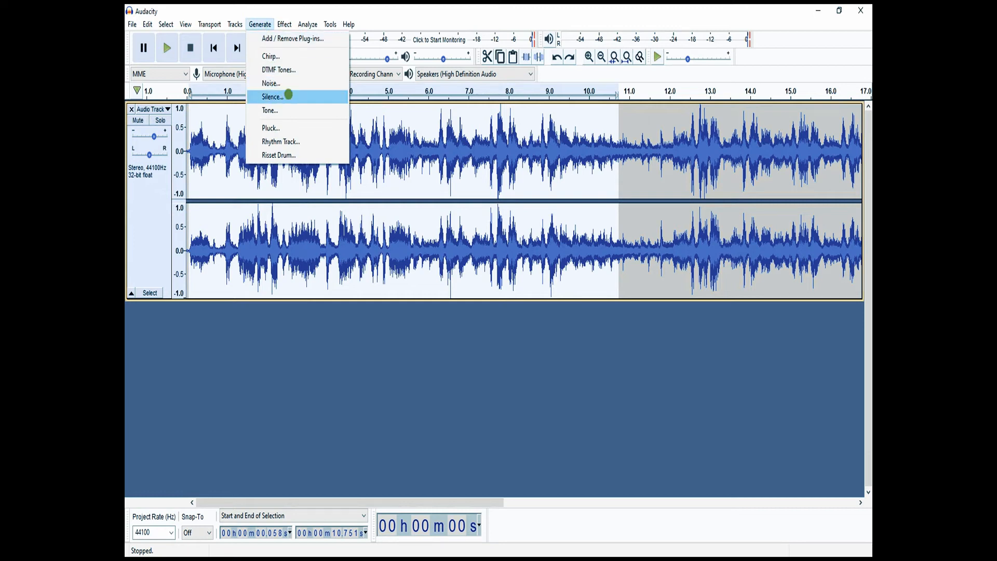
{"action": "left_click", "coordinate": [294, 83]}
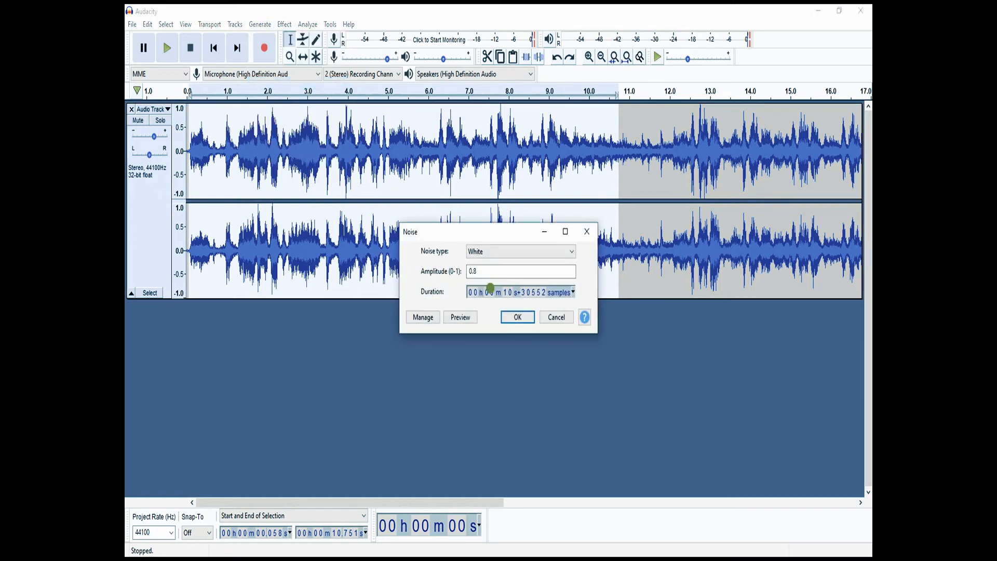
{"action": "left_click", "coordinate": [519, 252]}
{"action": "left_click", "coordinate": [493, 282]}
{"action": "left_click", "coordinate": [575, 291]}
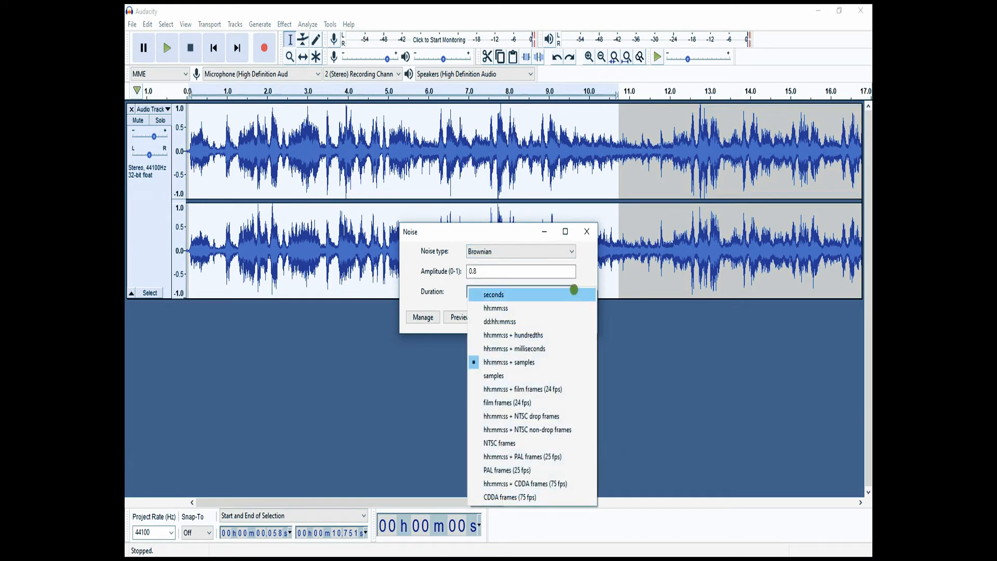
{"action": "left_click", "coordinate": [586, 267]}
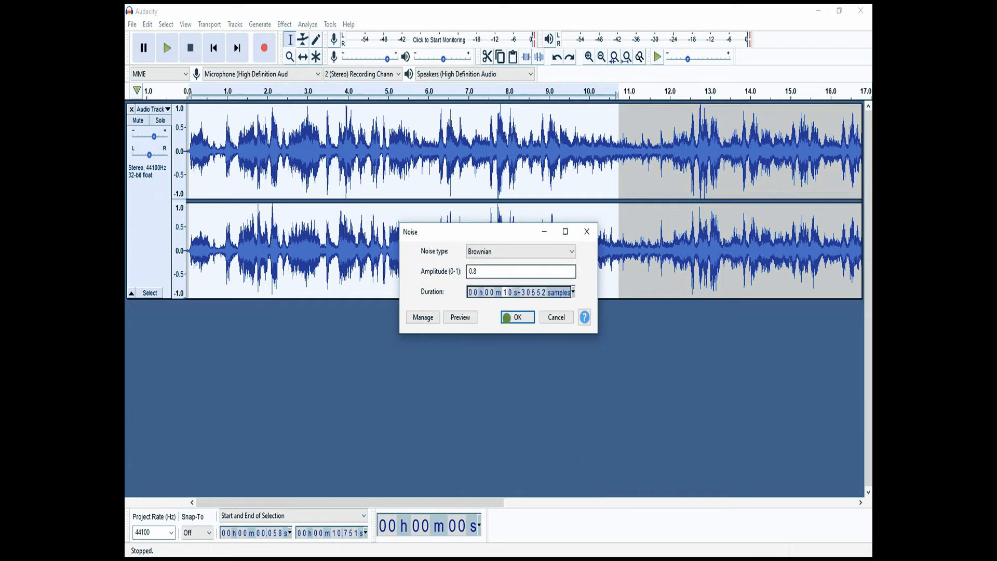
{"action": "left_click", "coordinate": [517, 316]}
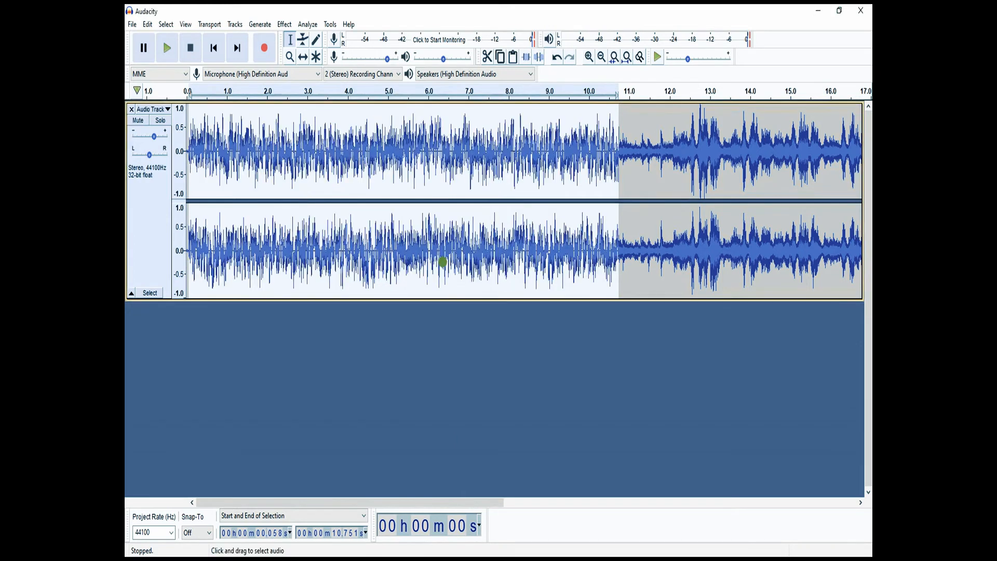
Play the generated noise and stop playback.
{"action": "left_click", "coordinate": [166, 48]}
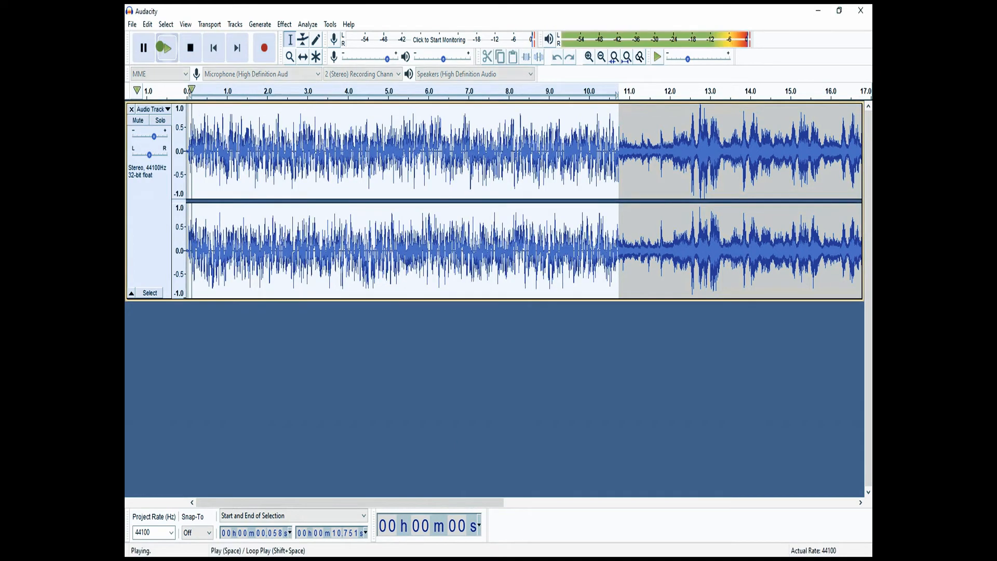
{"action": "left_click", "coordinate": [190, 48]}
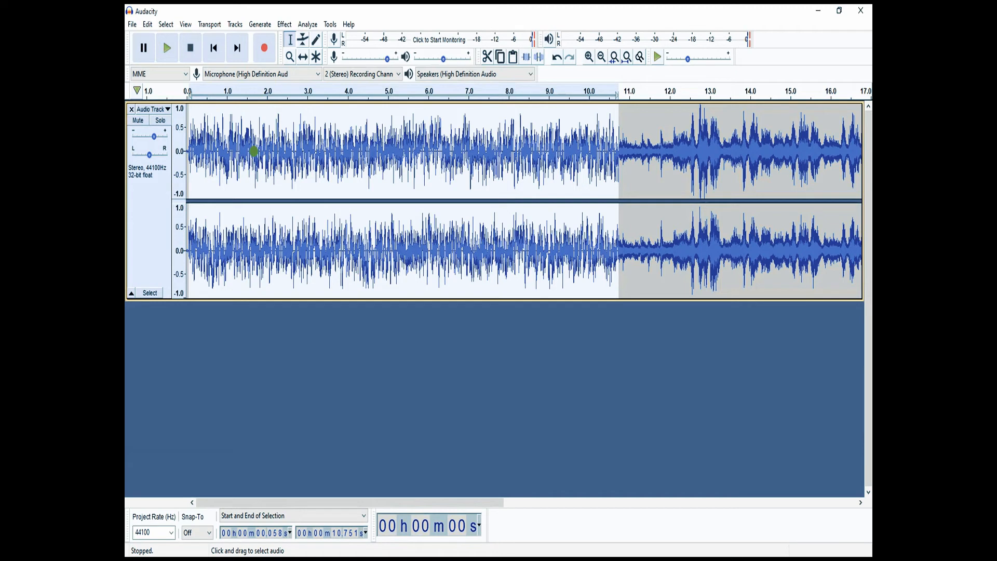
{"action": "left_click", "coordinate": [185, 75]}
{"action": "left_click", "coordinate": [186, 74]}
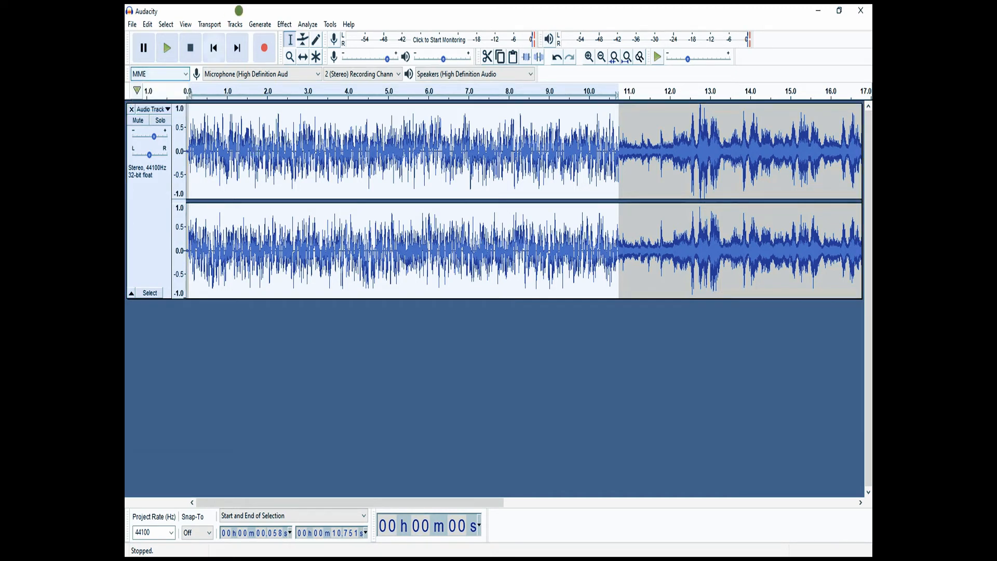
Replace the selected section with generated silence of the same duration.
{"action": "left_click", "coordinate": [249, 23]}
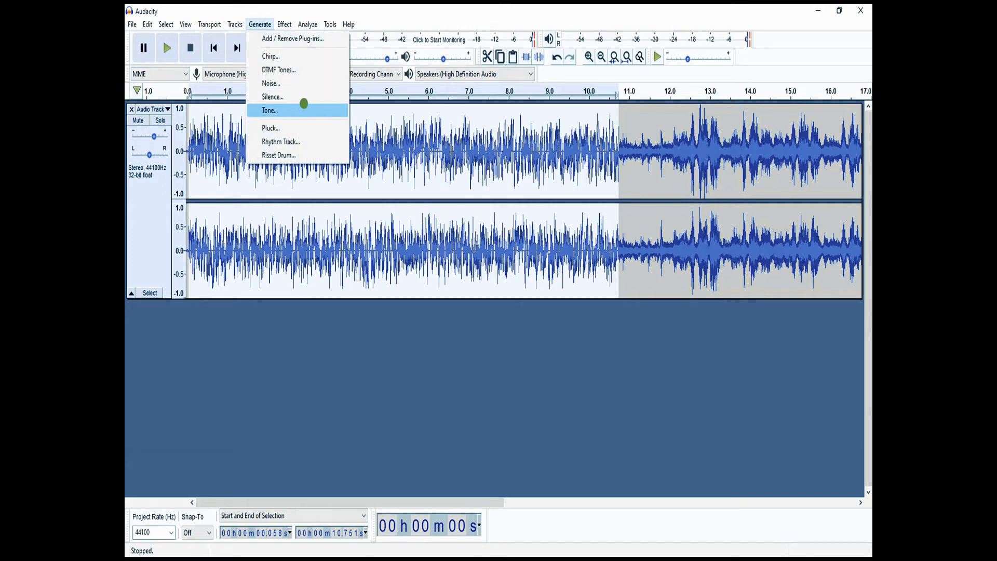
{"action": "left_click", "coordinate": [304, 97]}
{"action": "left_click", "coordinate": [515, 319]}
Play the silent section, stop playback and undo both the silence and the noise.
{"action": "left_click", "coordinate": [164, 45]}
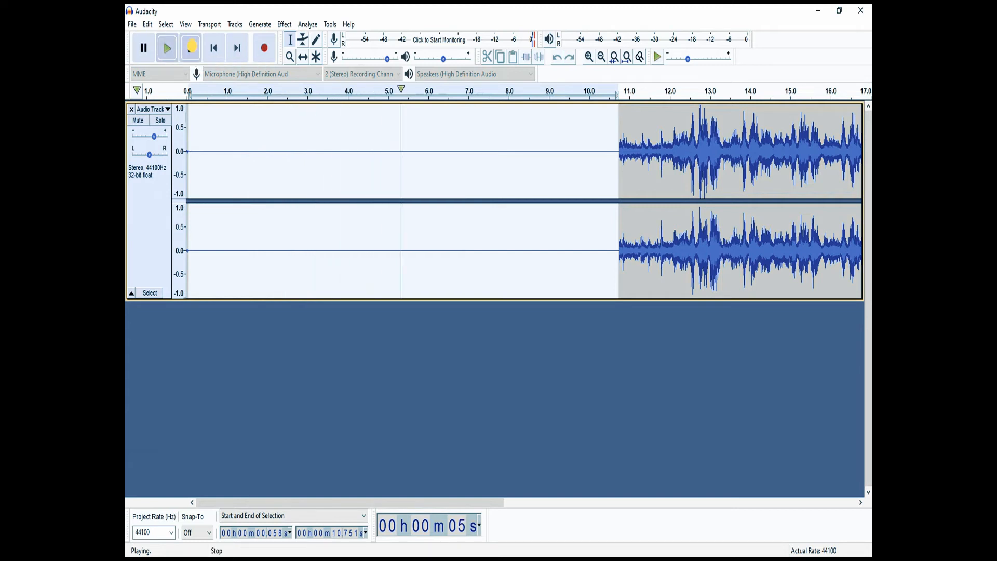
{"action": "left_click", "coordinate": [192, 48]}
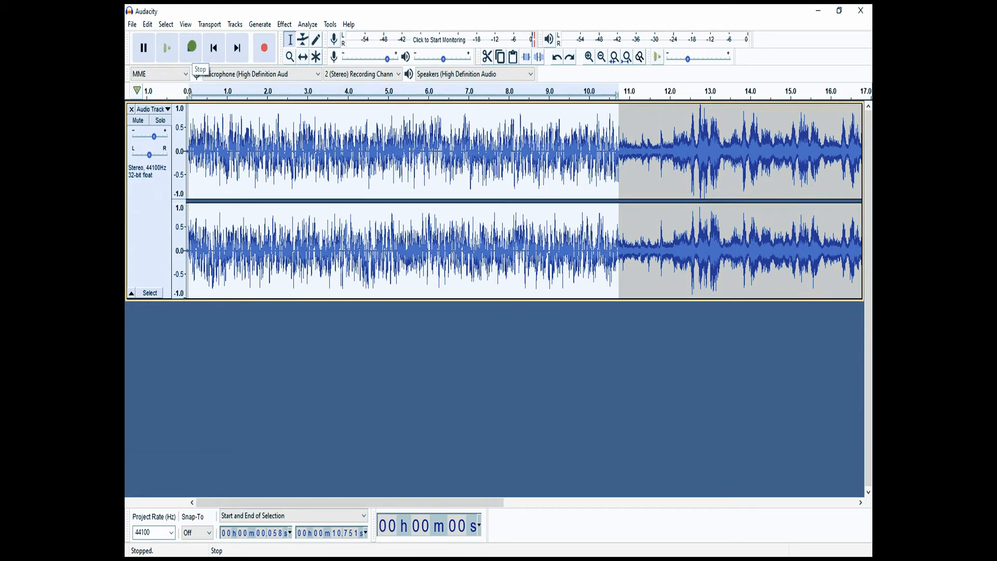
{"action": "key", "text": "ctrl+z"}
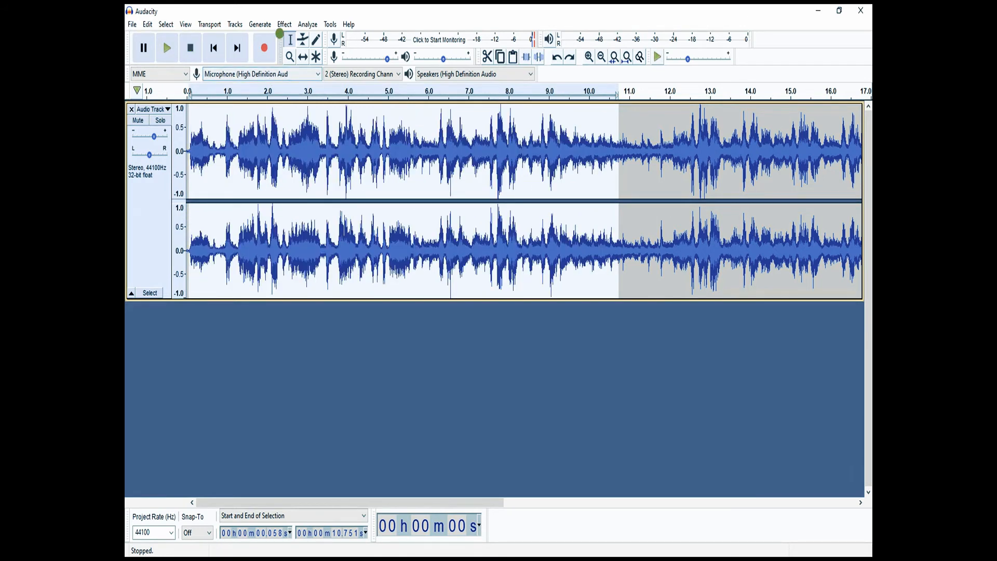
Play the original audio in the selection and stop playback.
{"action": "left_click", "coordinate": [146, 27]}
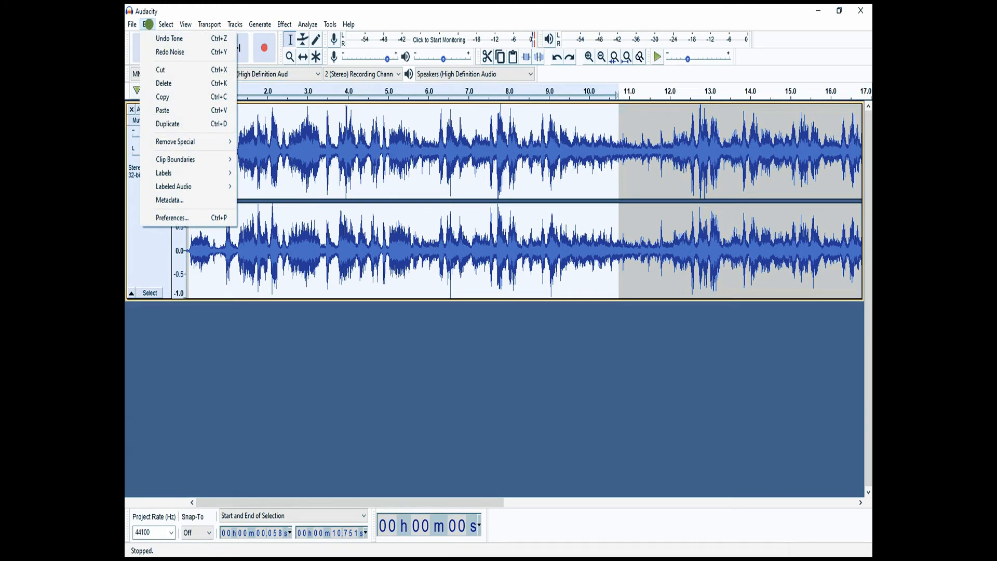
{"action": "left_click", "coordinate": [148, 24]}
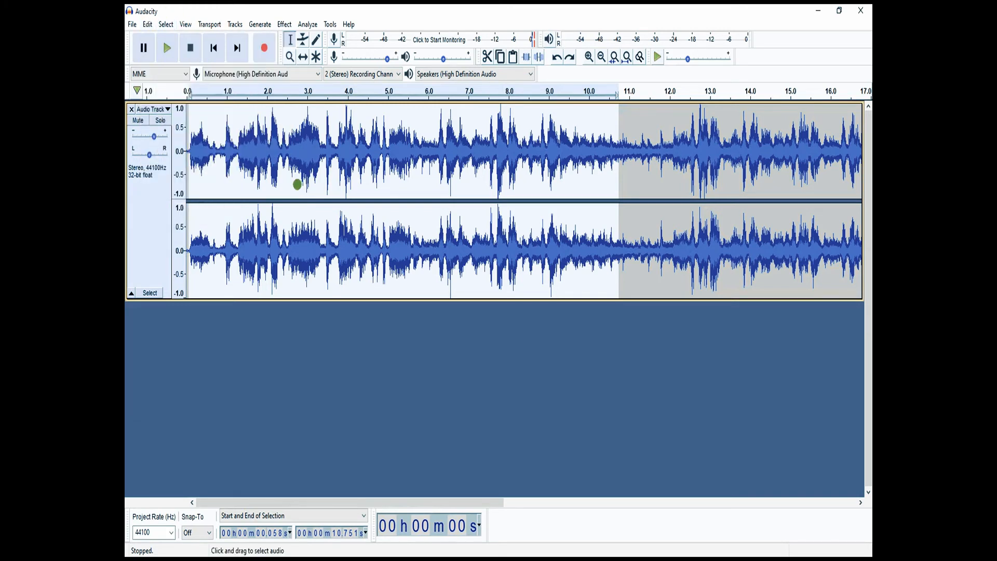
{"action": "left_click", "coordinate": [167, 48]}
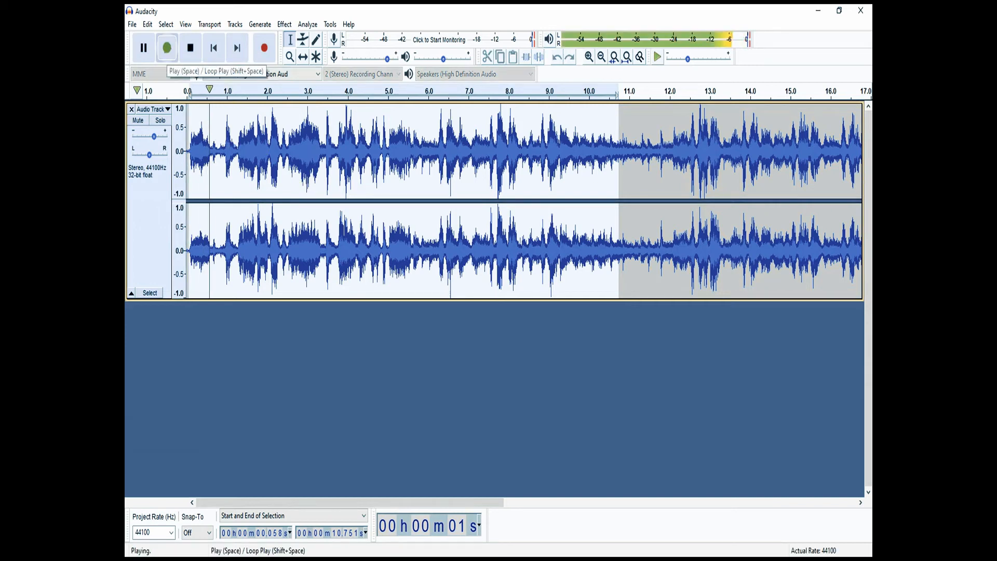
{"action": "left_click", "coordinate": [167, 48]}
{"action": "left_click", "coordinate": [190, 48]}
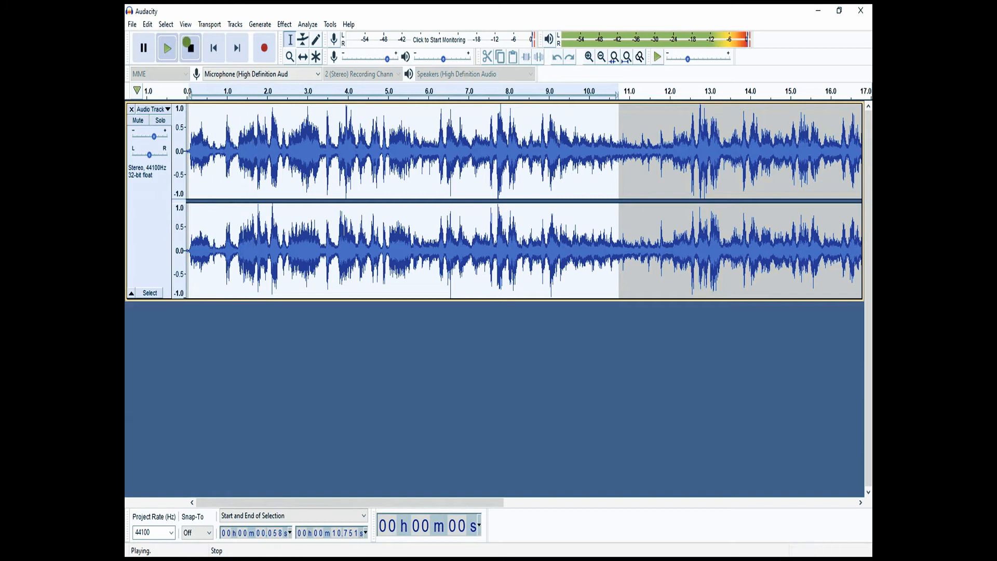
{"action": "left_click", "coordinate": [155, 24]}
{"action": "left_click", "coordinate": [152, 24]}
{"action": "left_click", "coordinate": [166, 24]}
{"action": "mouse_move", "coordinate": [151, 22]}
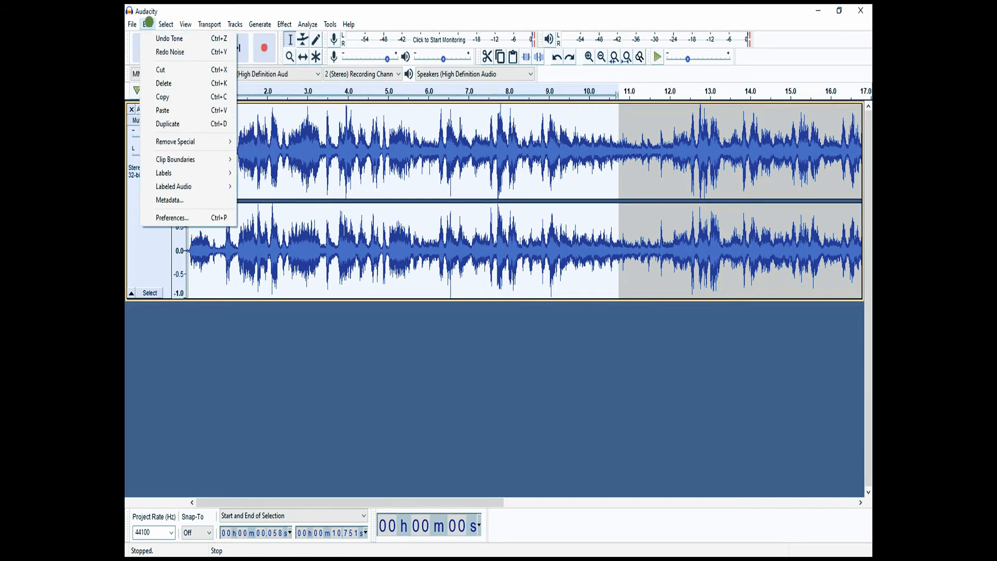
{"action": "mouse_move", "coordinate": [205, 21]}
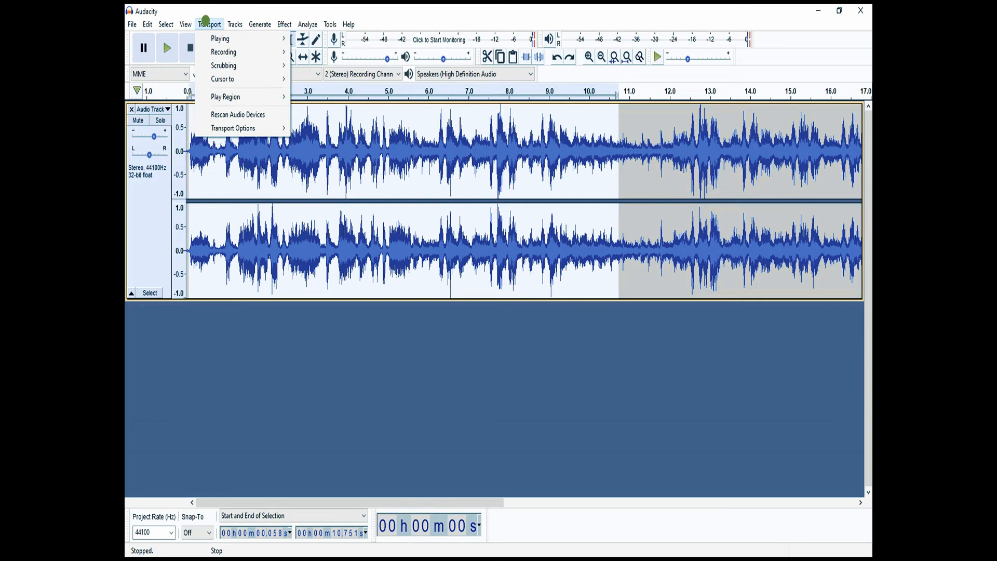
{"action": "mouse_move", "coordinate": [239, 20]}
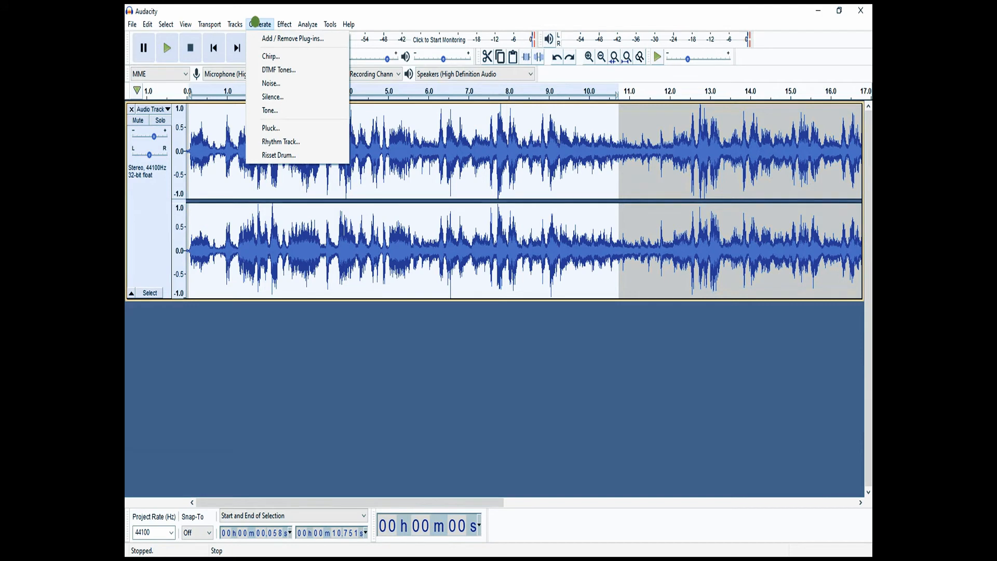
Try to apply the Repair effect to the selected audio.
{"action": "mouse_move", "coordinate": [286, 20]}
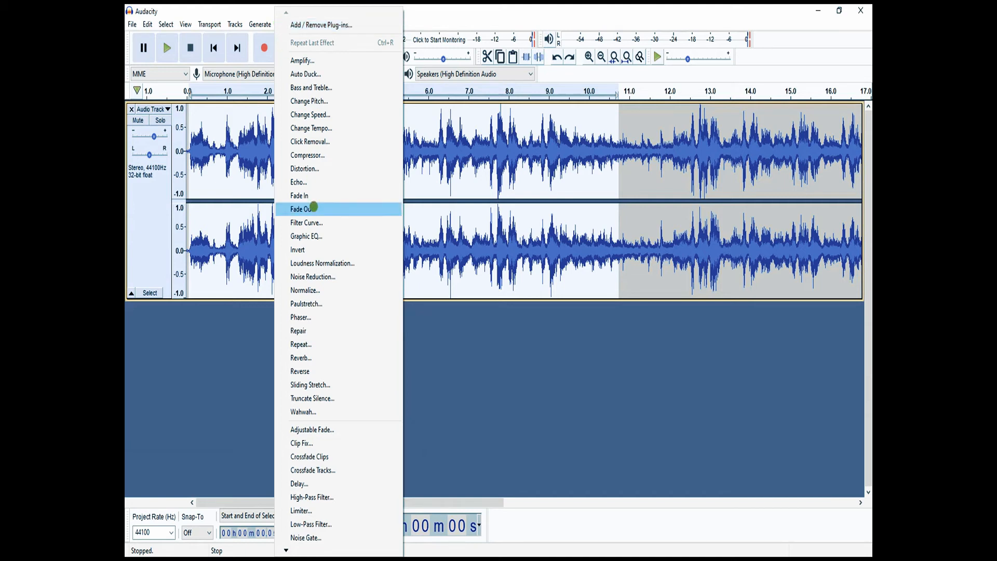
{"action": "left_click", "coordinate": [313, 329]}
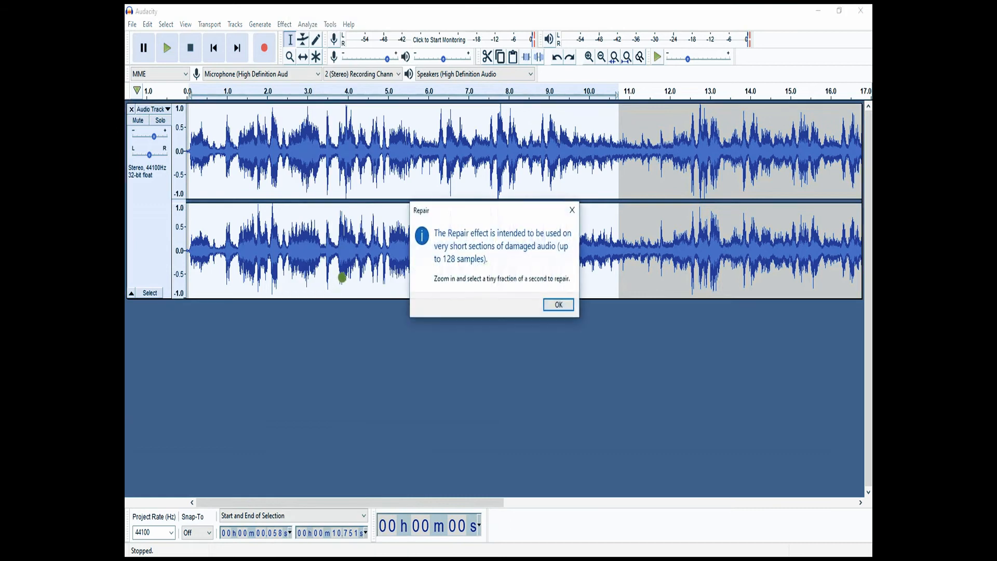
{"action": "left_click", "coordinate": [553, 300]}
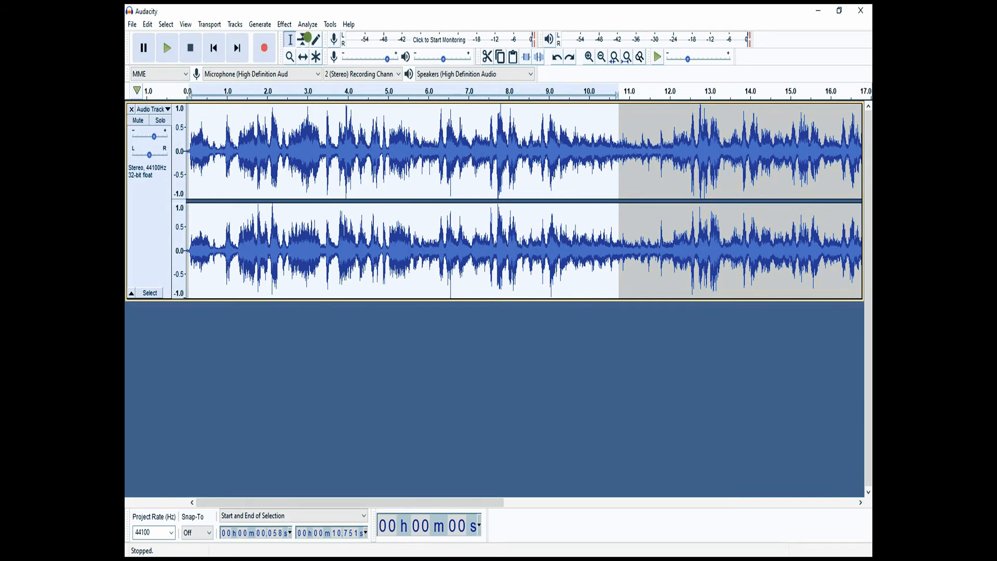
Apply the Bass and Treble effect to the selection with bass and treble at 6.0 dB, and play the result.
{"action": "left_click", "coordinate": [235, 22]}
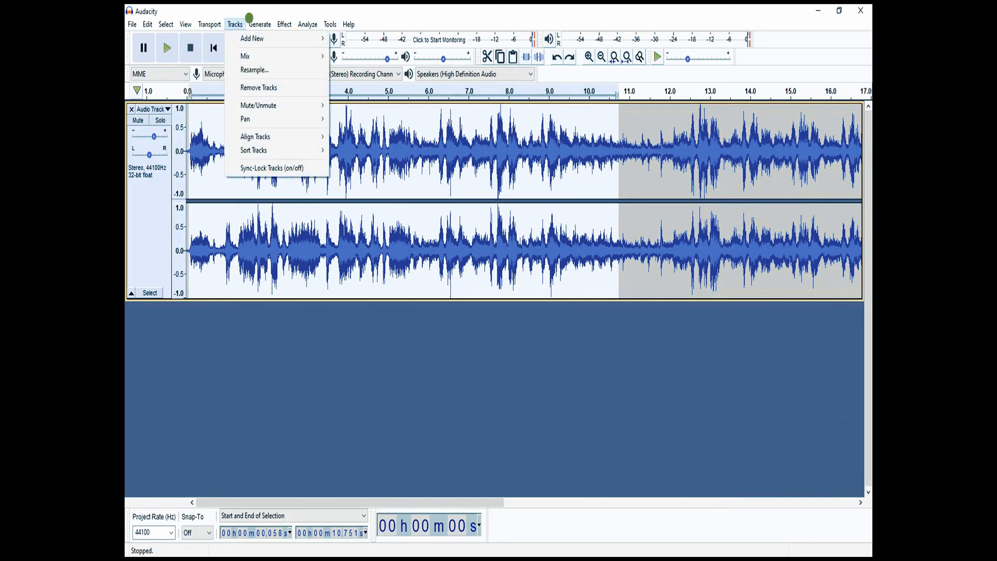
{"action": "mouse_move", "coordinate": [244, 18]}
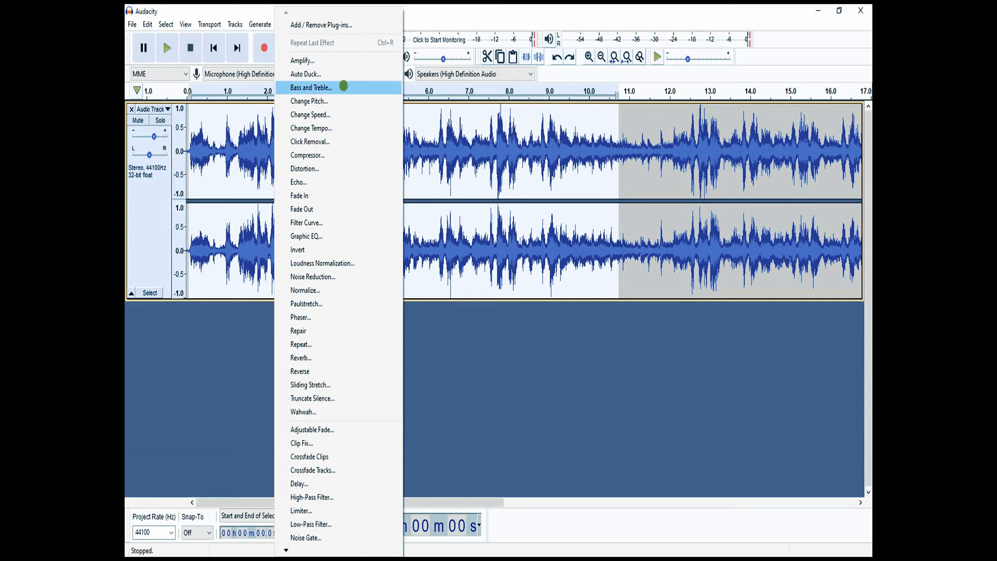
{"action": "left_click", "coordinate": [342, 86]}
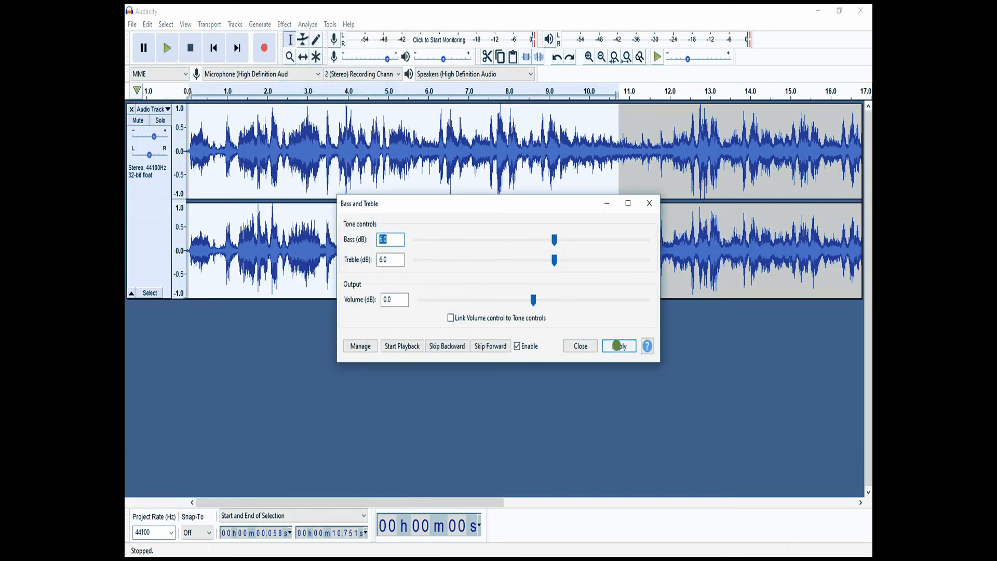
{"action": "left_click", "coordinate": [616, 345]}
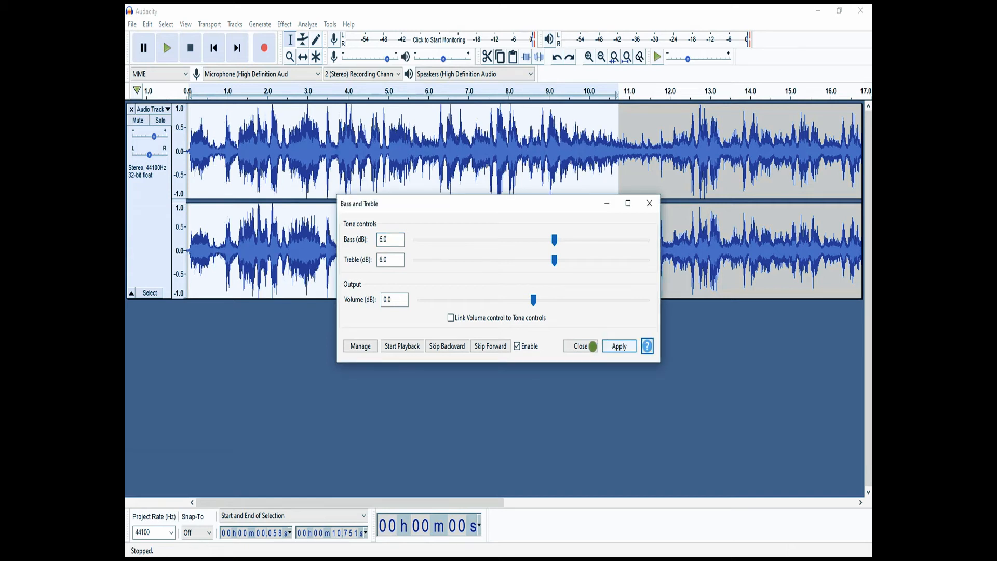
{"action": "left_click", "coordinate": [649, 203]}
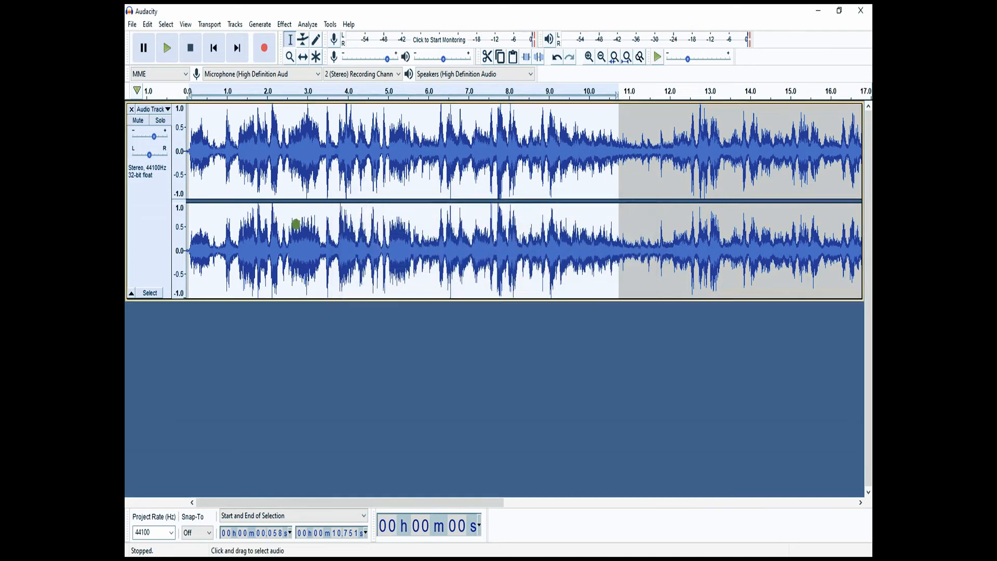
{"action": "left_click", "coordinate": [168, 48]}
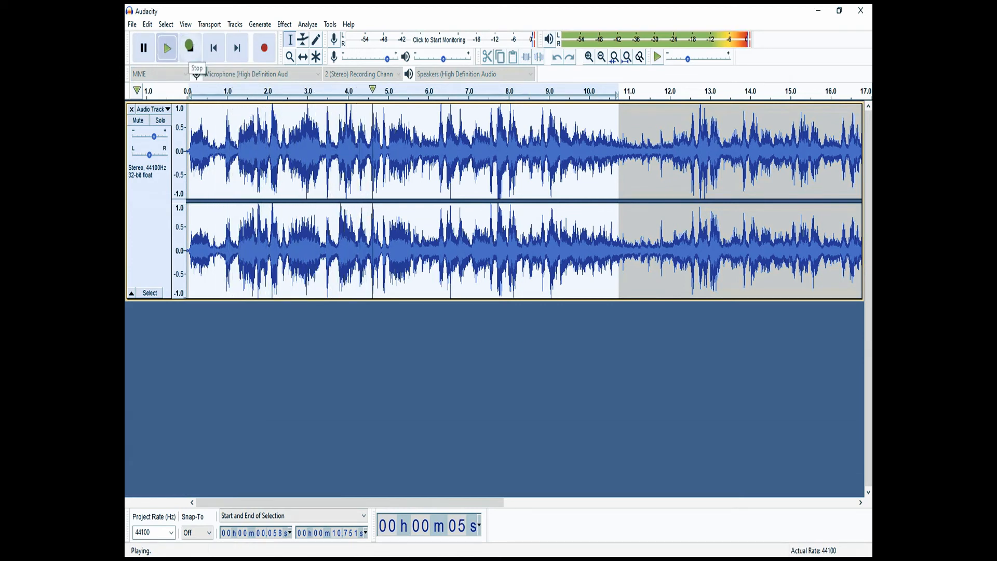
{"action": "left_click", "coordinate": [190, 49]}
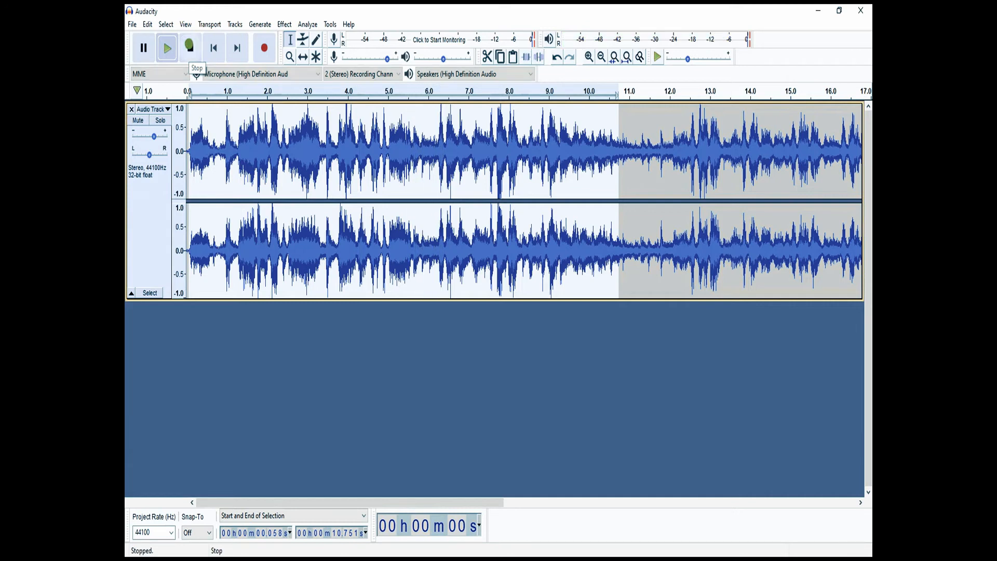
Lower the audio track's gain to about +3 dB and play the selection to check the level.
{"action": "left_click_drag", "start_coordinate": [154, 136], "coordinate": [151, 136]}
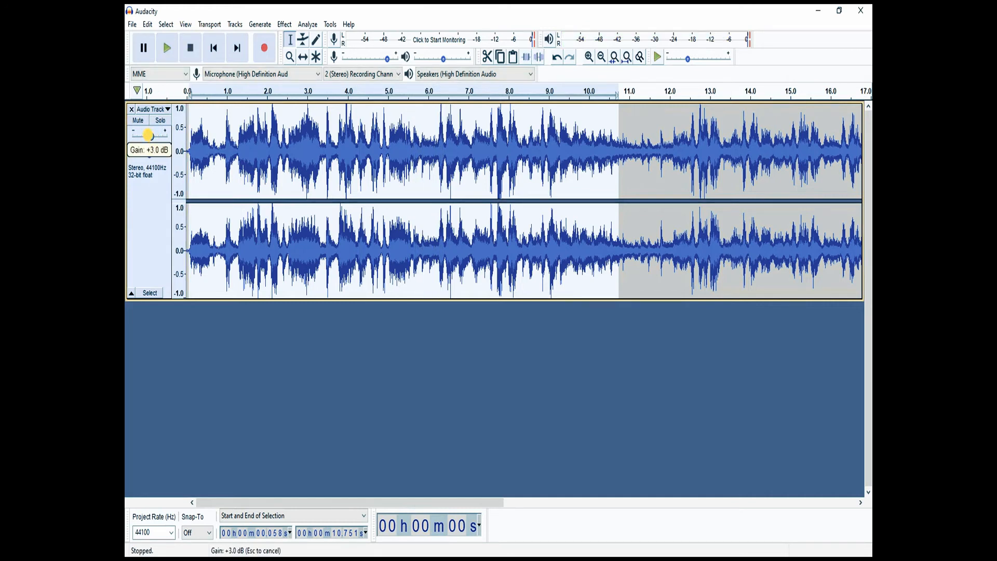
{"action": "left_click_drag", "start_coordinate": [147, 135], "coordinate": [149, 135]}
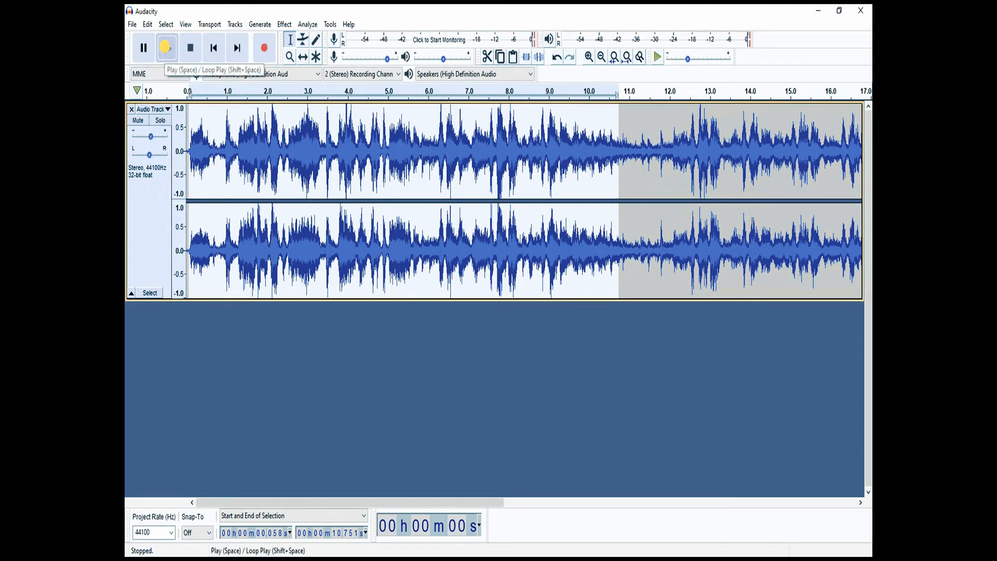
{"action": "left_click", "coordinate": [165, 47]}
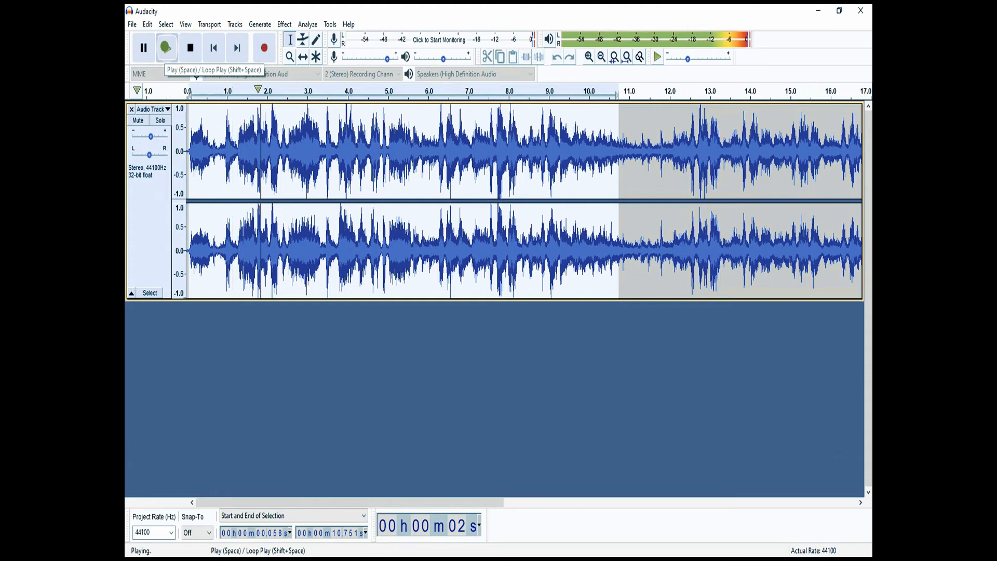
{"action": "left_click", "coordinate": [165, 47]}
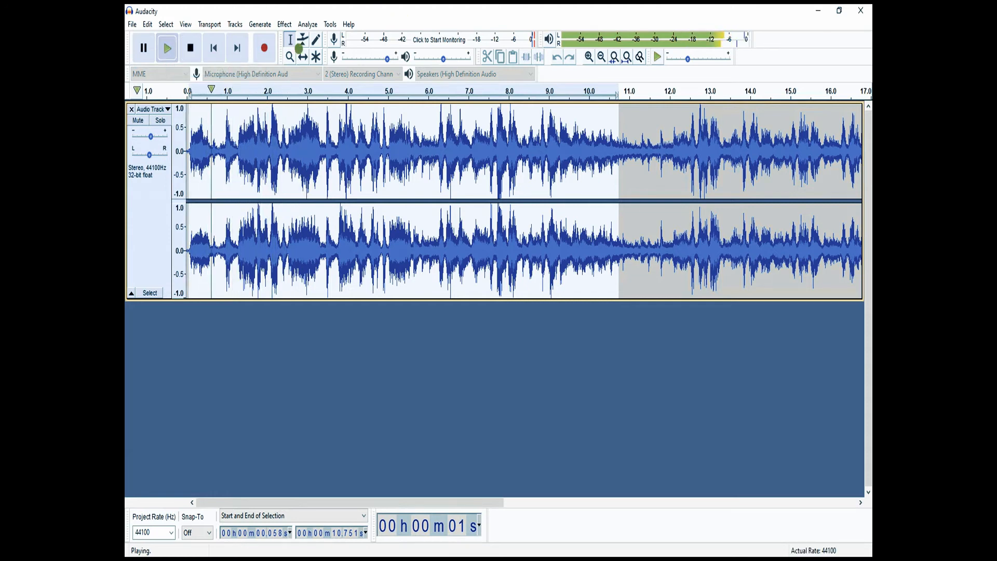
{"action": "left_click", "coordinate": [190, 47]}
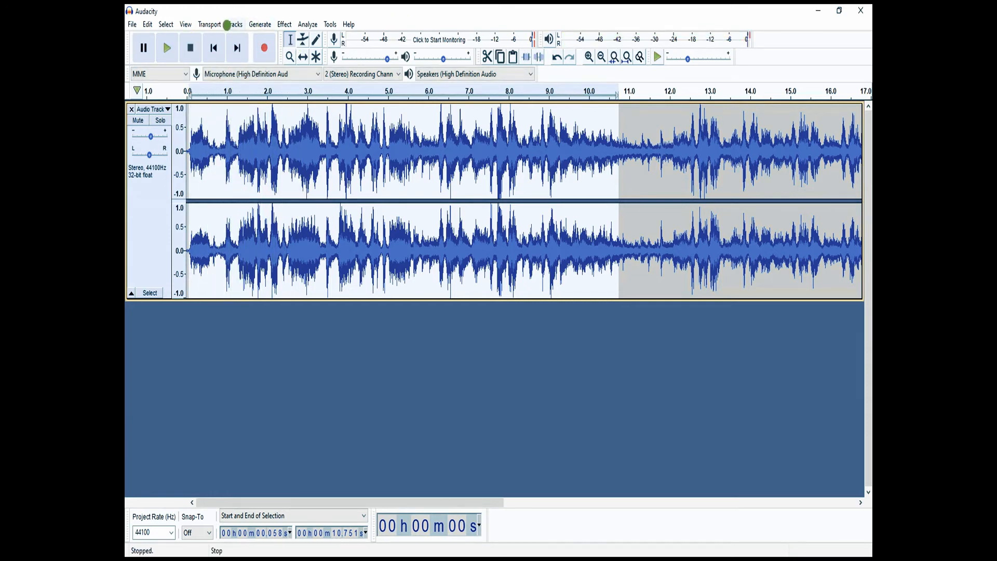
Mix the stereo audio track down to mono, and play the result.
{"action": "left_click", "coordinate": [234, 24]}
{"action": "mouse_move", "coordinate": [240, 56]}
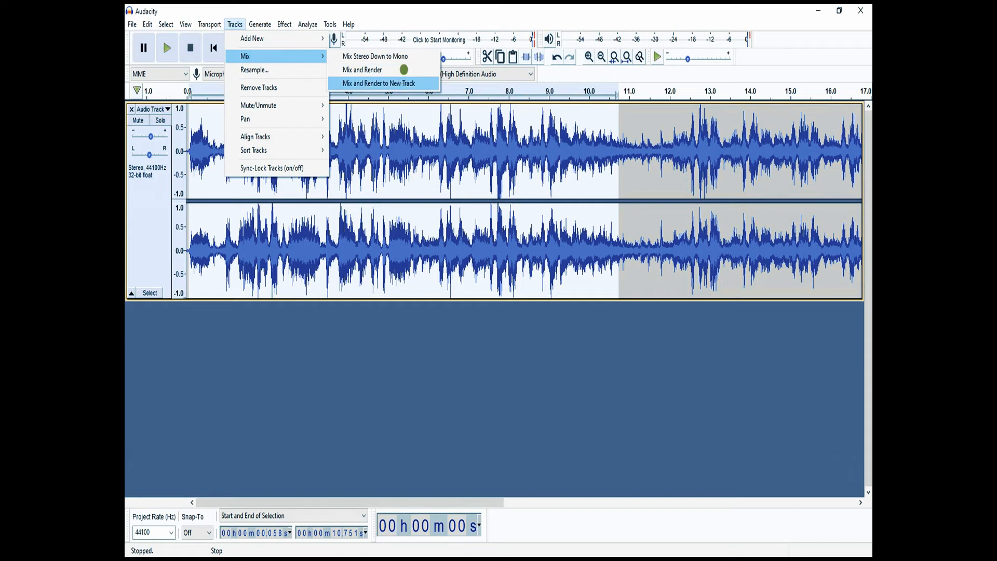
{"action": "left_click", "coordinate": [404, 56]}
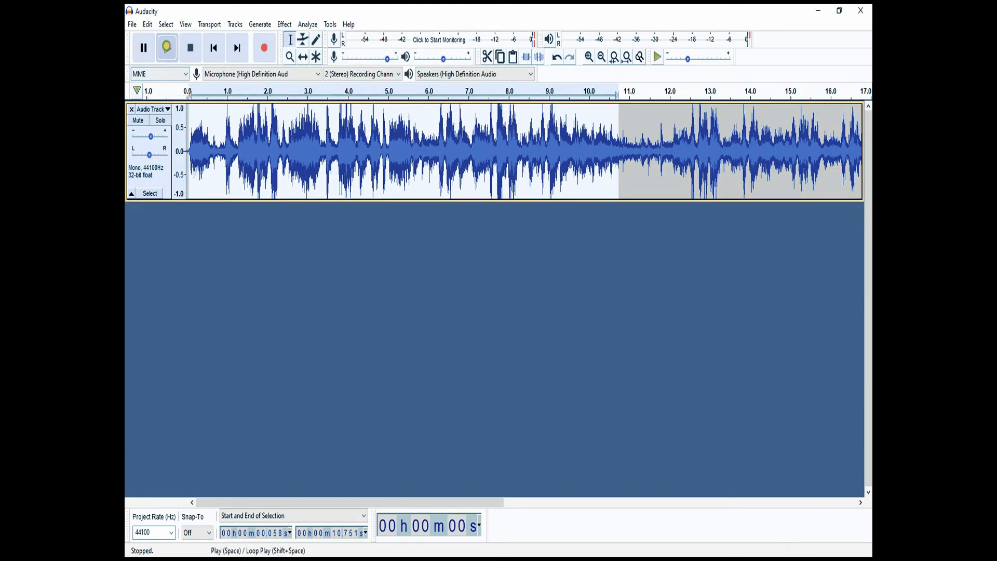
{"action": "left_click", "coordinate": [166, 47]}
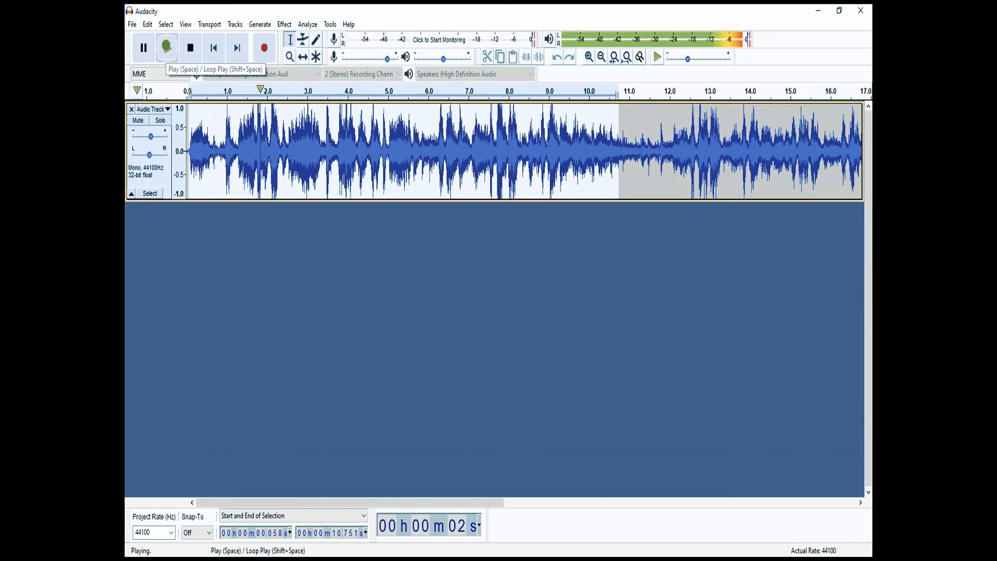
{"action": "left_click", "coordinate": [167, 48]}
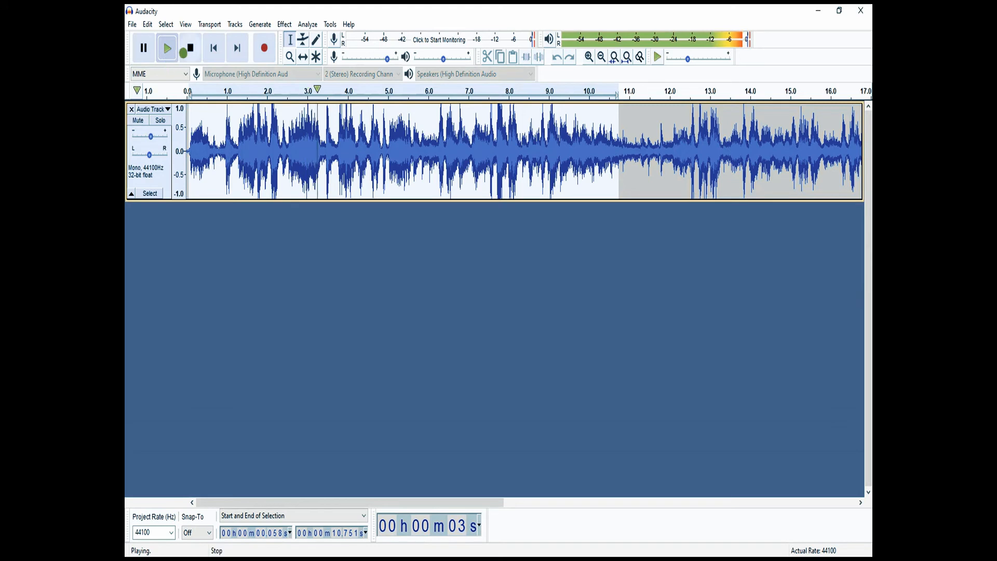
{"action": "left_click", "coordinate": [190, 48]}
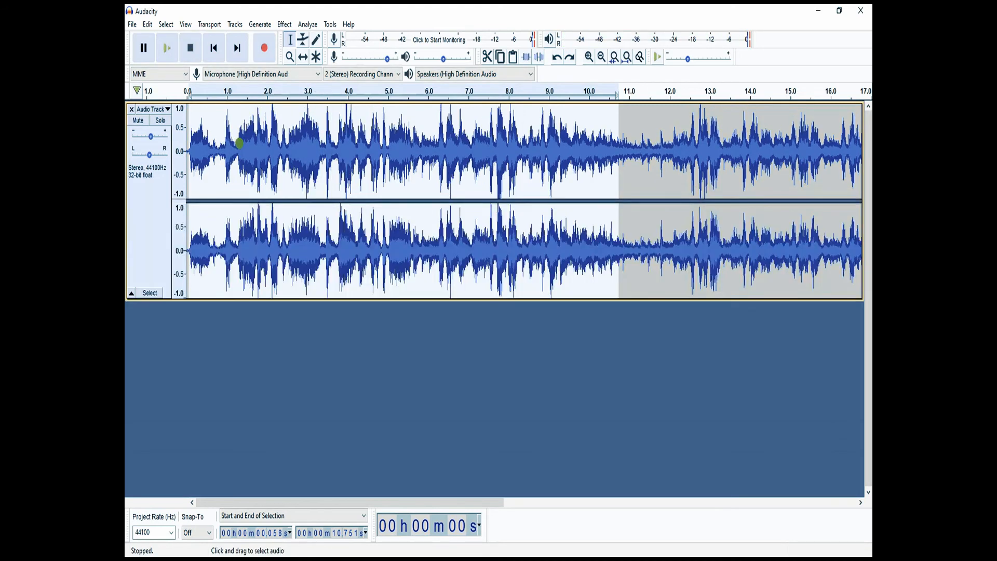
{"action": "left_click", "coordinate": [254, 24]}
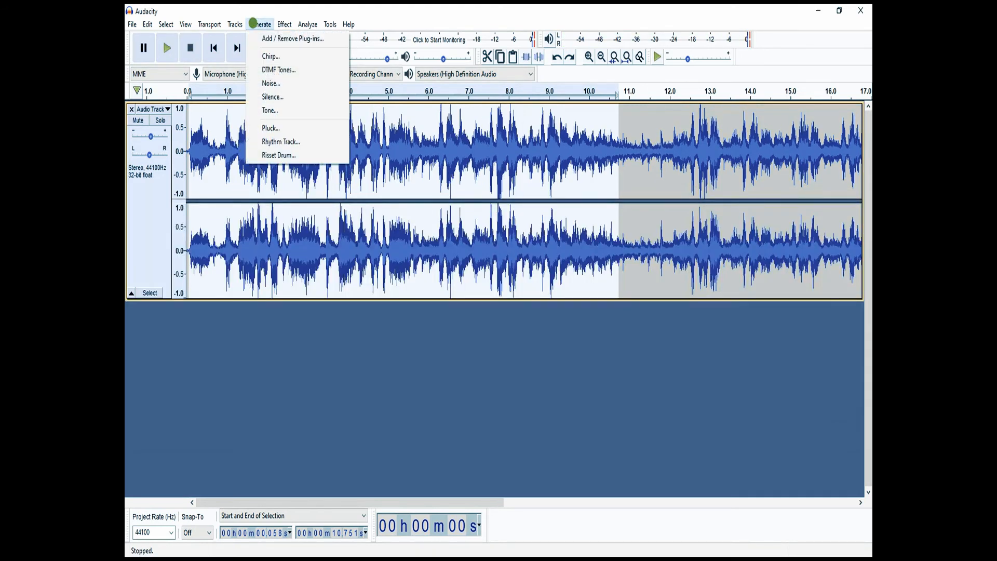
{"action": "mouse_move", "coordinate": [280, 22]}
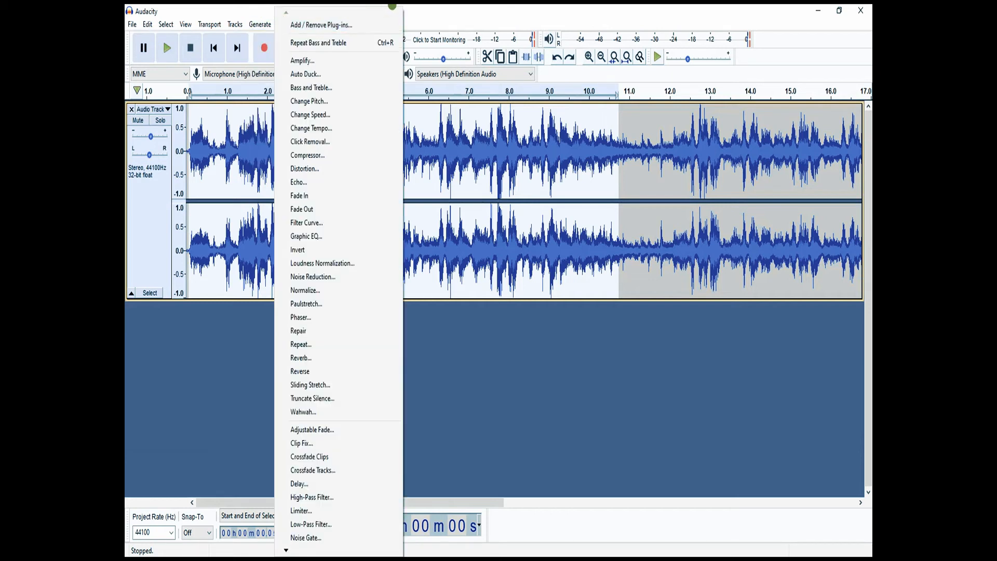
{"action": "left_click", "coordinate": [417, 13]}
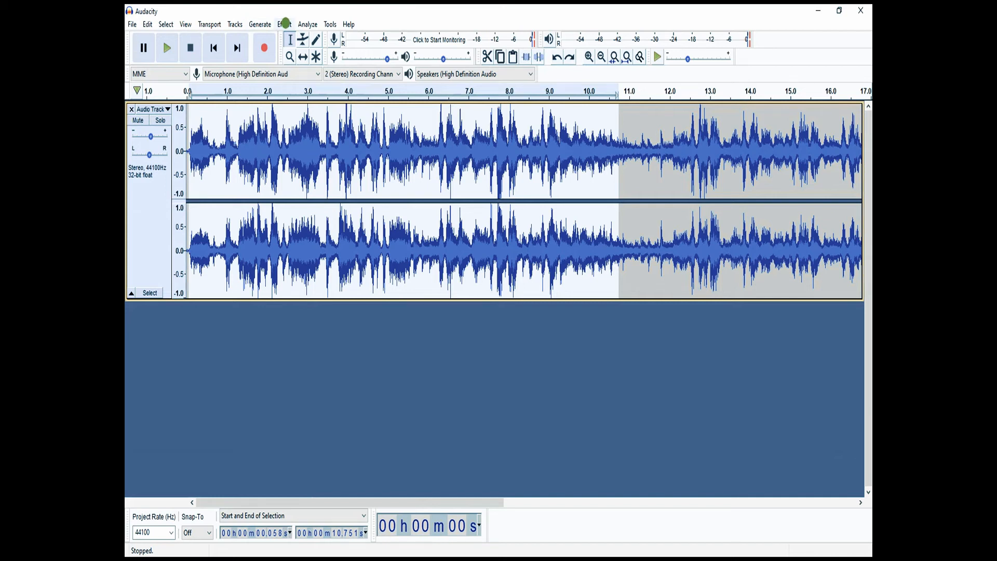
Capture a noise profile from the selection with Noise Reduction set to 20 dB, and play the selected audio.
{"action": "left_click", "coordinate": [285, 23]}
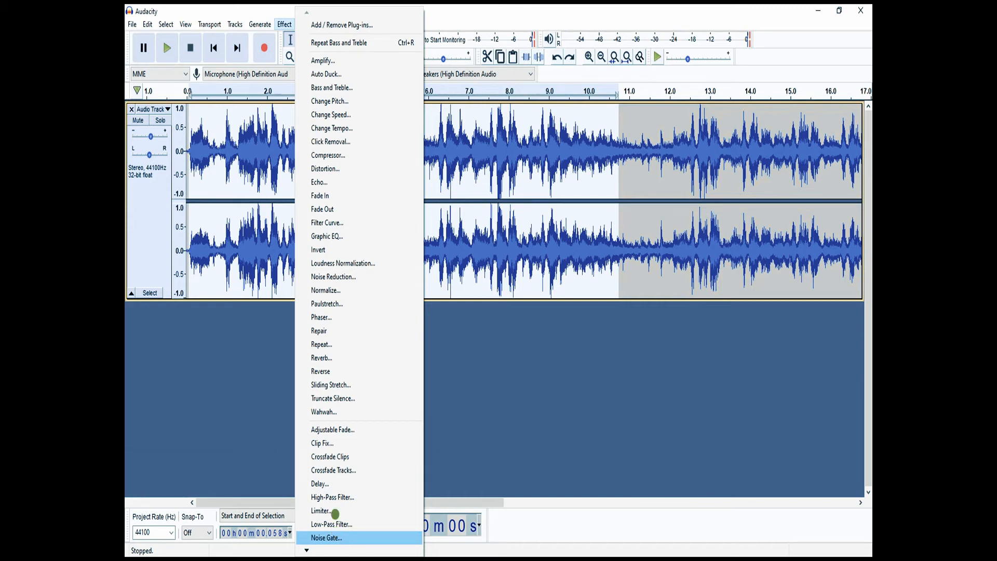
{"action": "left_click", "coordinate": [353, 277]}
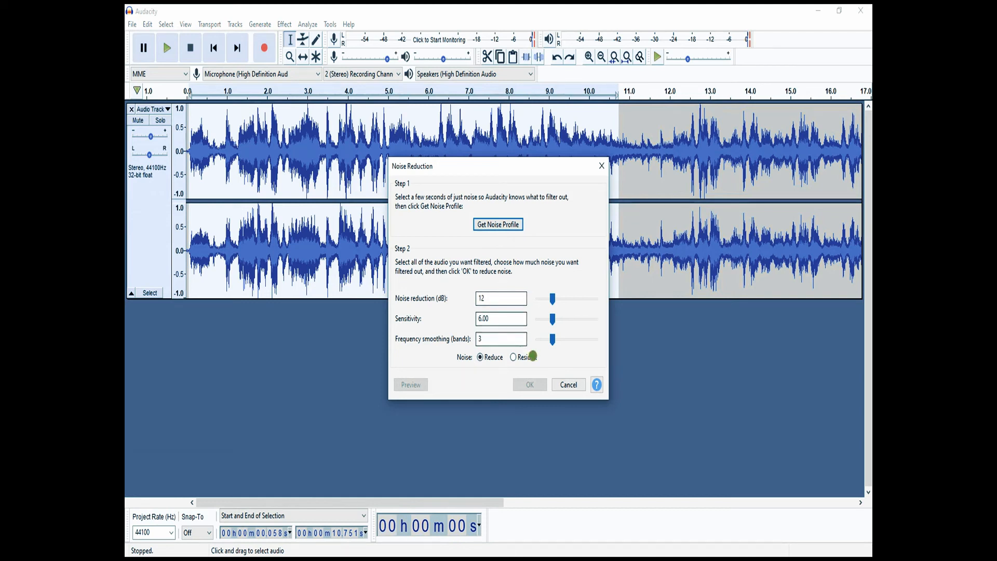
{"action": "left_click", "coordinate": [507, 338]}
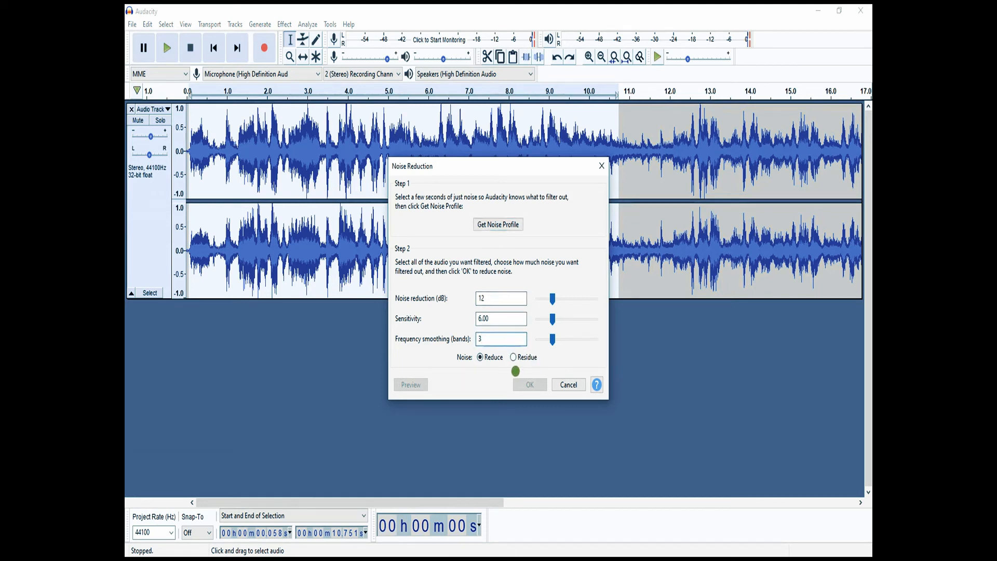
{"action": "left_click_drag", "start_coordinate": [552, 298], "coordinate": [557, 308]}
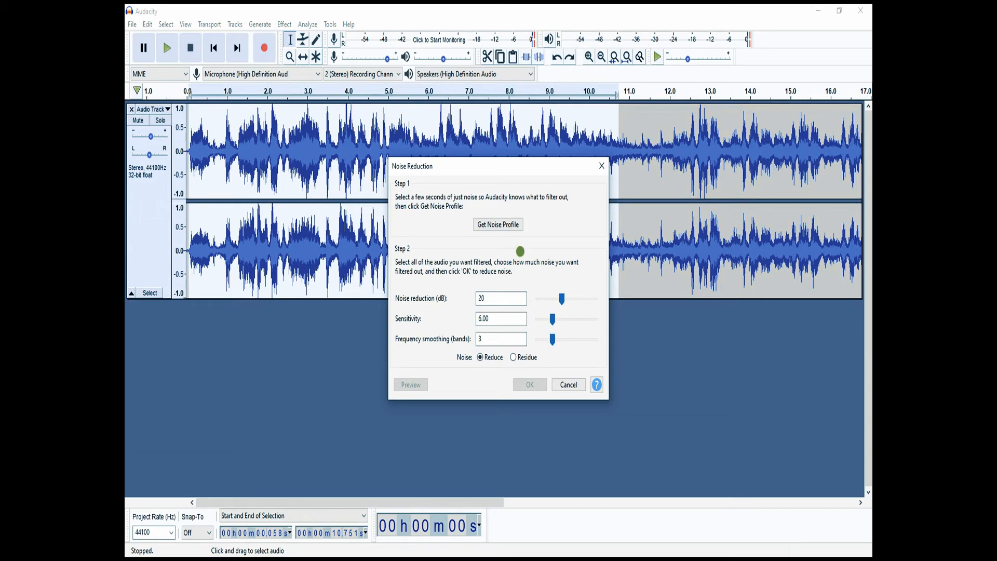
{"action": "left_click", "coordinate": [498, 224]}
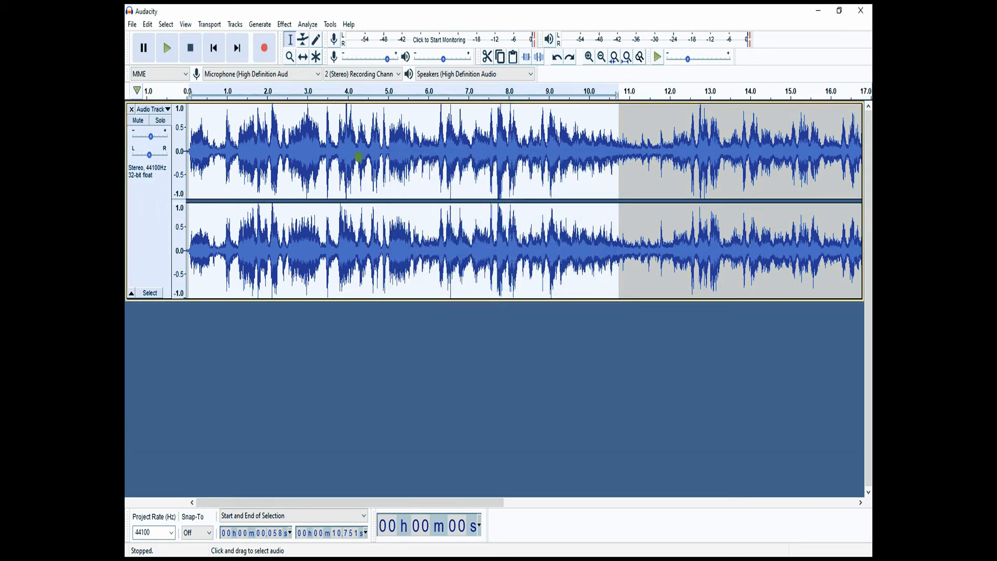
{"action": "left_click", "coordinate": [167, 48]}
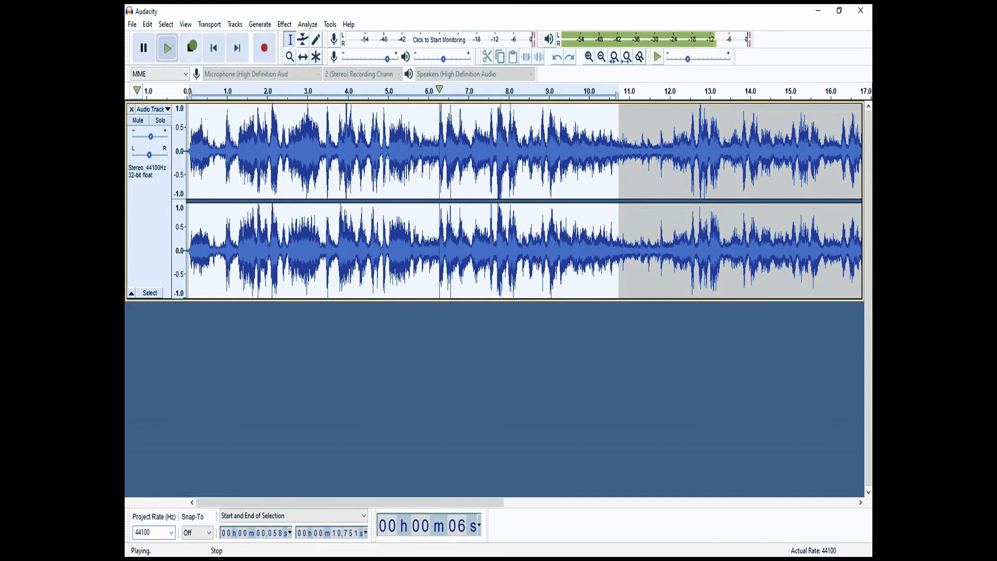
{"action": "left_click", "coordinate": [190, 49]}
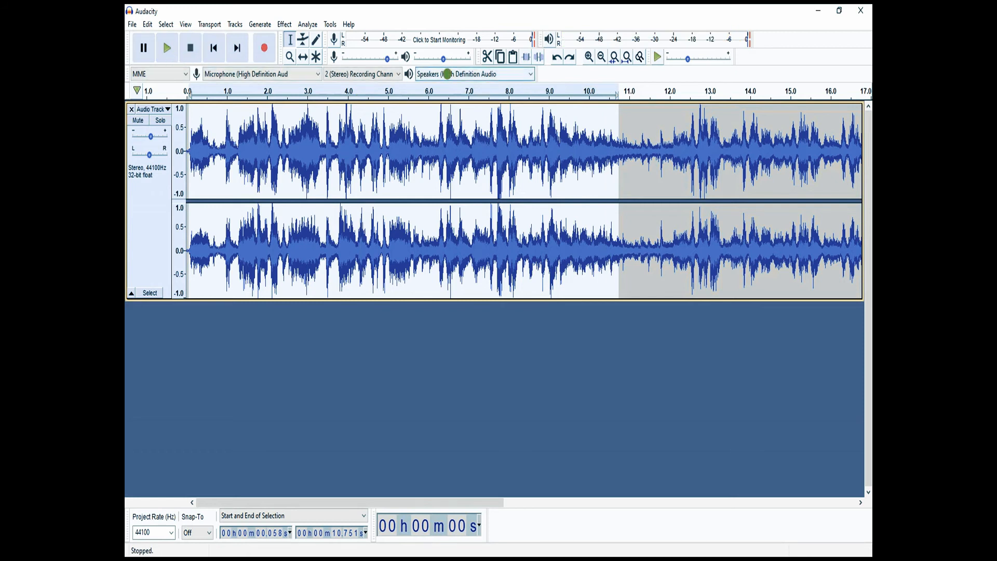
Try to edit the waveform with the Draw tool at the current zoom level.
{"action": "key", "text": "F3"}
{"action": "left_click", "coordinate": [435, 161]}
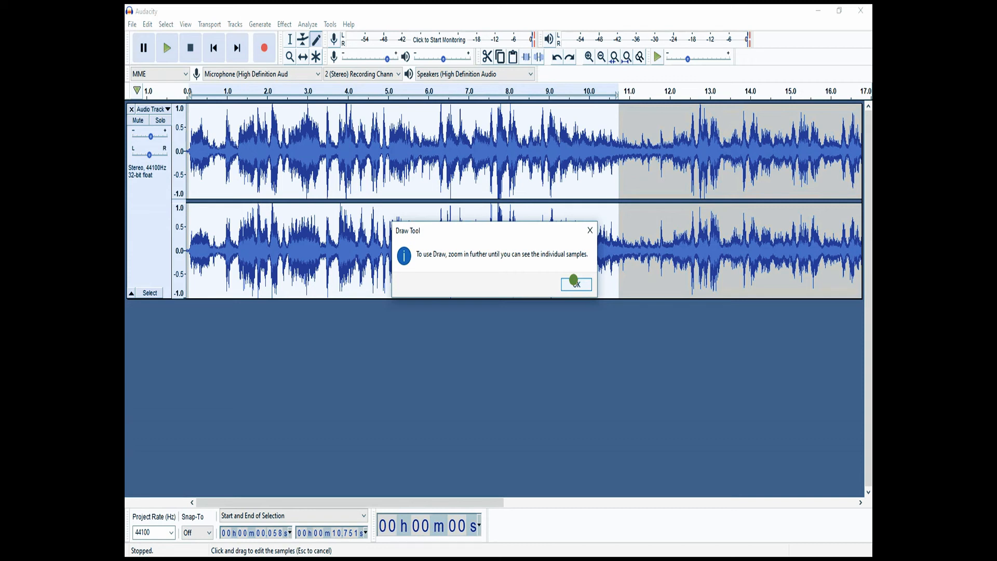
{"action": "left_click", "coordinate": [574, 281]}
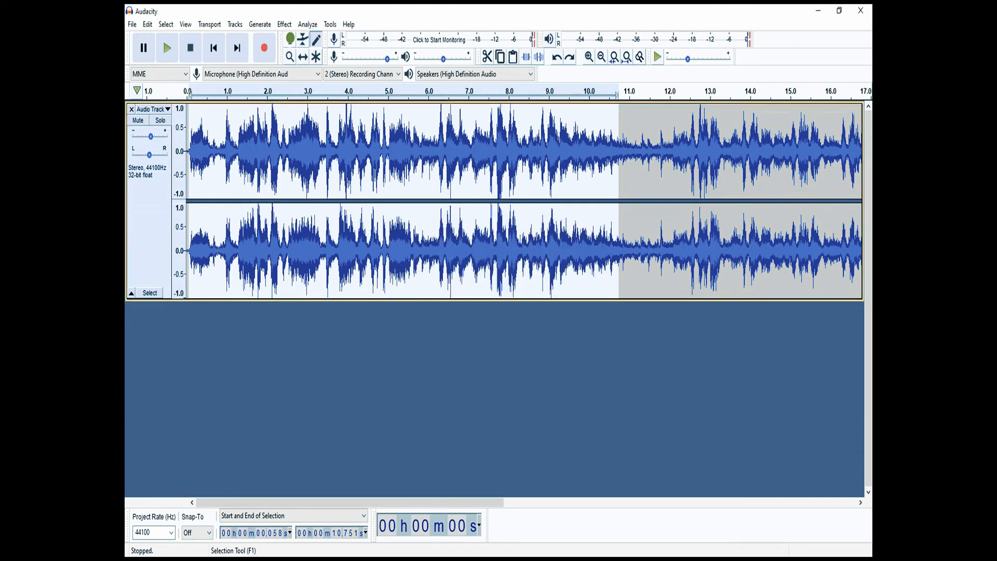
Raise a single upper-channel sample near 5.4082 s to about 0.6 with the Draw tool.
{"action": "left_click", "coordinate": [587, 57]}
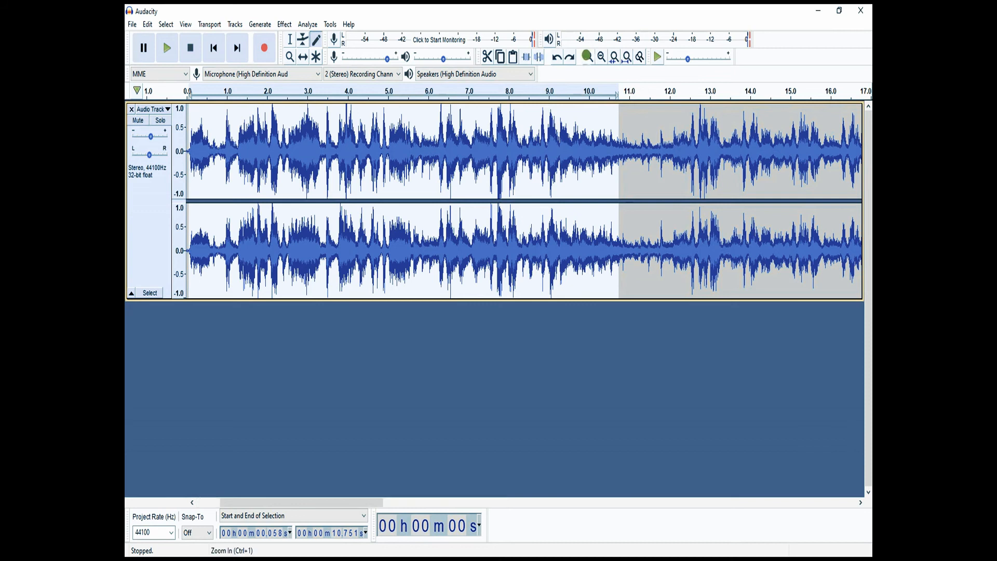
{"action": "left_click", "coordinate": [587, 57]}
{"action": "left_click", "coordinate": [587, 57]}
{"action": "left_click", "coordinate": [587, 57]}
{"action": "left_click", "coordinate": [588, 57]}
{"action": "left_click", "coordinate": [587, 57]}
{"action": "left_click", "coordinate": [587, 57]}
{"action": "left_click", "coordinate": [588, 57]}
{"action": "left_click", "coordinate": [588, 57]}
{"action": "left_click", "coordinate": [587, 57]}
{"action": "left_click", "coordinate": [587, 57]}
{"action": "left_click", "coordinate": [587, 58]}
{"action": "left_click", "coordinate": [587, 57]}
{"action": "left_click", "coordinate": [588, 57]}
{"action": "left_click", "coordinate": [587, 57]}
{"action": "left_click", "coordinate": [587, 57]}
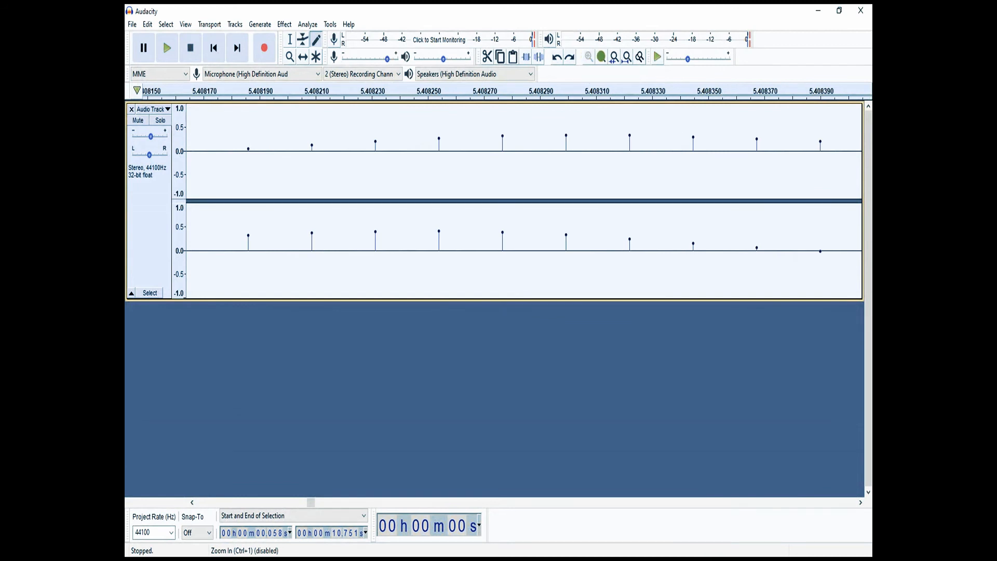
{"action": "left_click", "coordinate": [601, 57]}
{"action": "left_click", "coordinate": [601, 57]}
{"action": "left_click", "coordinate": [601, 57]}
{"action": "left_click", "coordinate": [601, 57]}
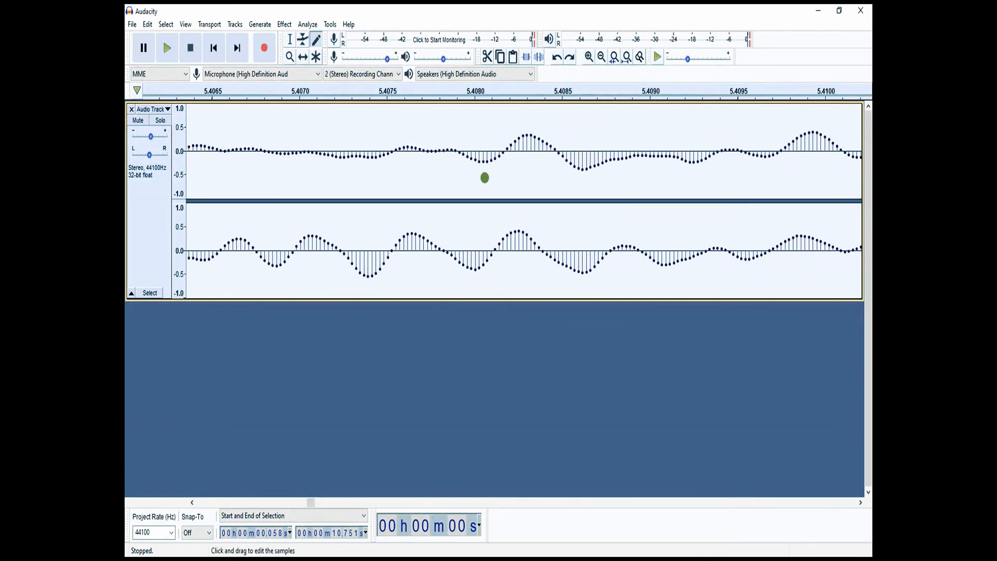
{"action": "left_click", "coordinate": [315, 40]}
{"action": "left_click_drag", "start_coordinate": [520, 134], "coordinate": [518, 125]}
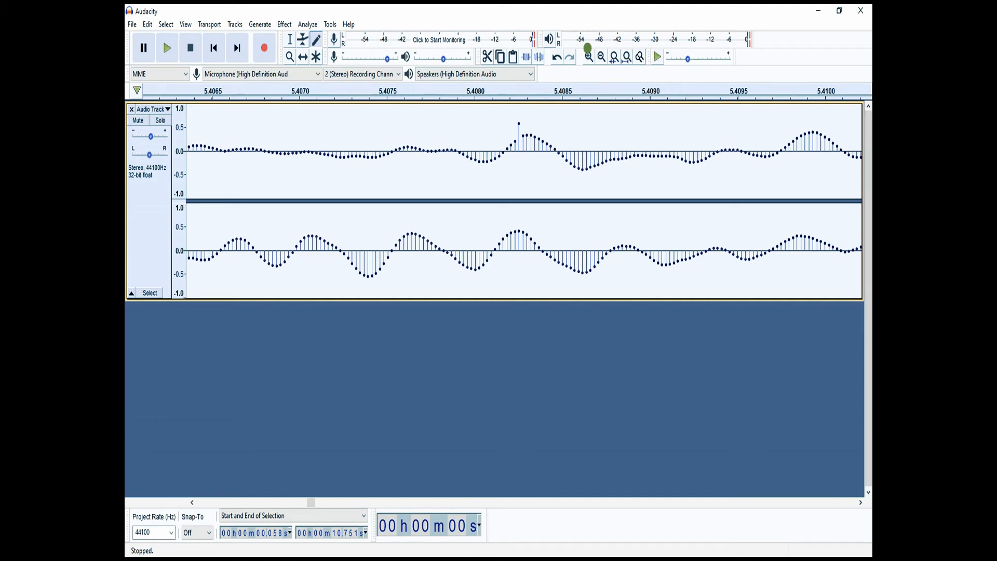
Redraw two upper-channel samples near 5.4083 s to about 0.9 and 0.55, and lower-channel samples near 5.4082 s and 5.4084 s to about 0.85 and -0.7.
{"action": "left_click", "coordinate": [587, 57]}
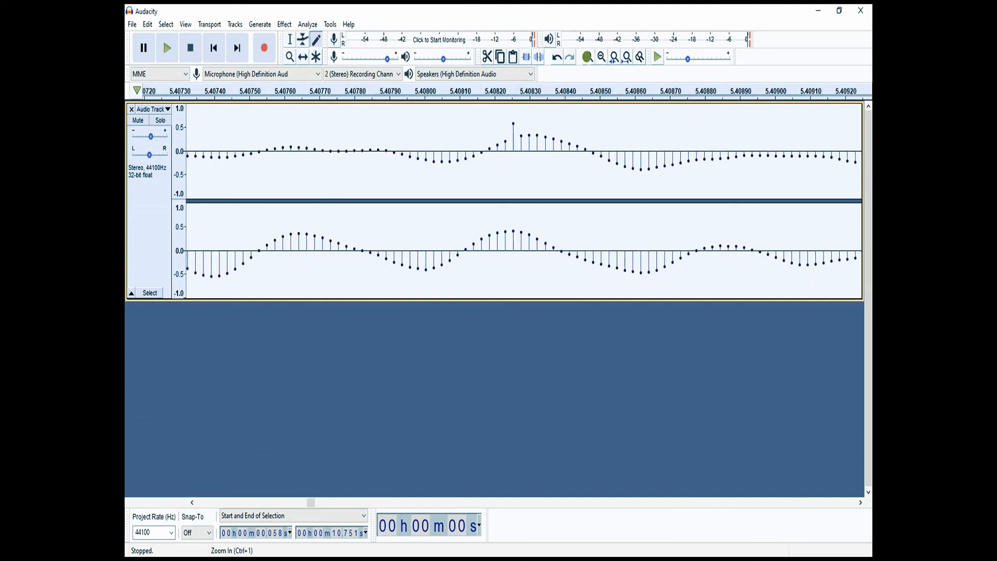
{"action": "left_click", "coordinate": [587, 57]}
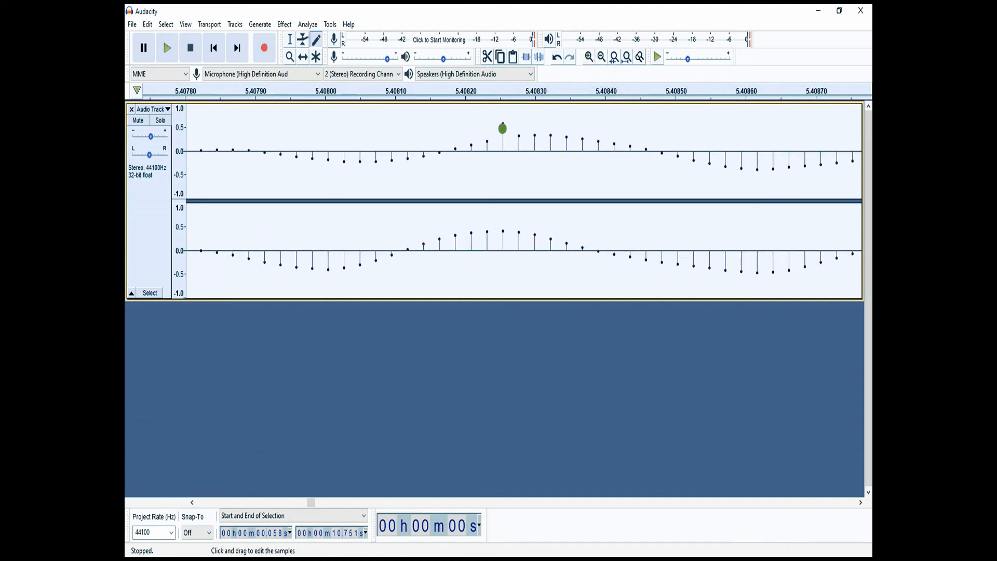
{"action": "mouse_move", "coordinate": [502, 124]}
{"action": "left_mouse_down"}
{"action": "mouse_move", "coordinate": [502, 110]}
{"action": "mouse_move", "coordinate": [519, 133]}
{"action": "mouse_move", "coordinate": [518, 125]}
{"action": "left_mouse_up"}
{"action": "left_click_drag", "start_coordinate": [471, 232], "coordinate": [471, 210]}
{"action": "left_click_drag", "start_coordinate": [615, 255], "coordinate": [615, 284]}
Draw five spikes between 5.4078 s and 5.4081 s, three in the upper channel and two in the lower, and play the result.
{"action": "left_click_drag", "start_coordinate": [216, 151], "coordinate": [218, 120]}
{"action": "left_click_drag", "start_coordinate": [233, 254], "coordinate": [233, 292]}
{"action": "left_click_drag", "start_coordinate": [281, 266], "coordinate": [280, 285]}
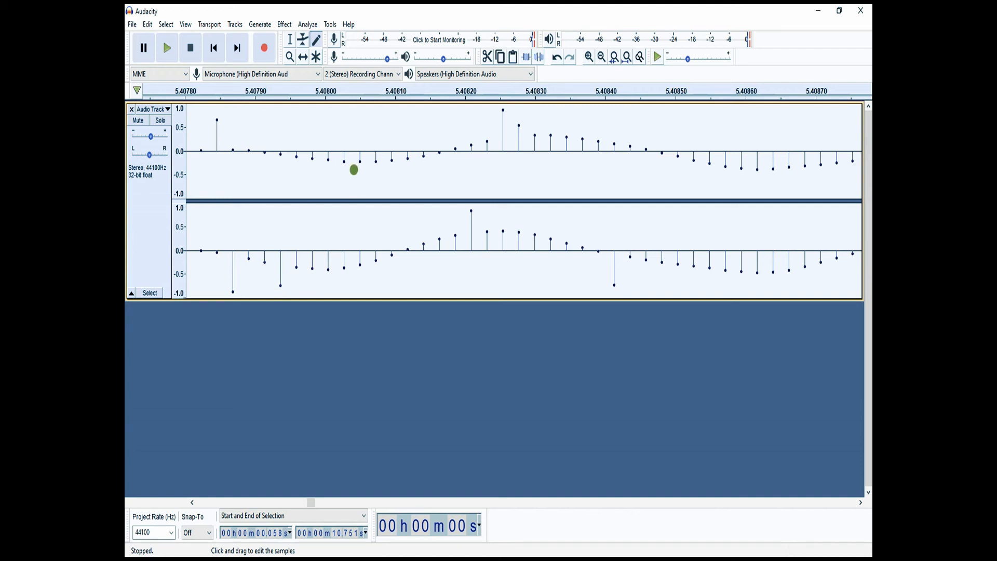
{"action": "left_click_drag", "start_coordinate": [344, 162], "coordinate": [344, 195]}
{"action": "left_click_drag", "start_coordinate": [296, 155], "coordinate": [296, 181]}
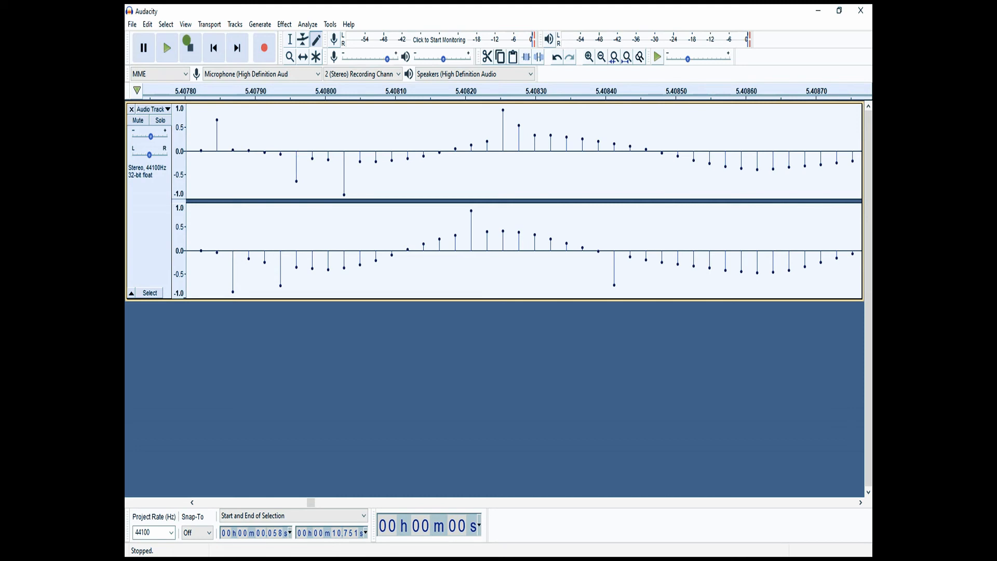
{"action": "left_click", "coordinate": [165, 48]}
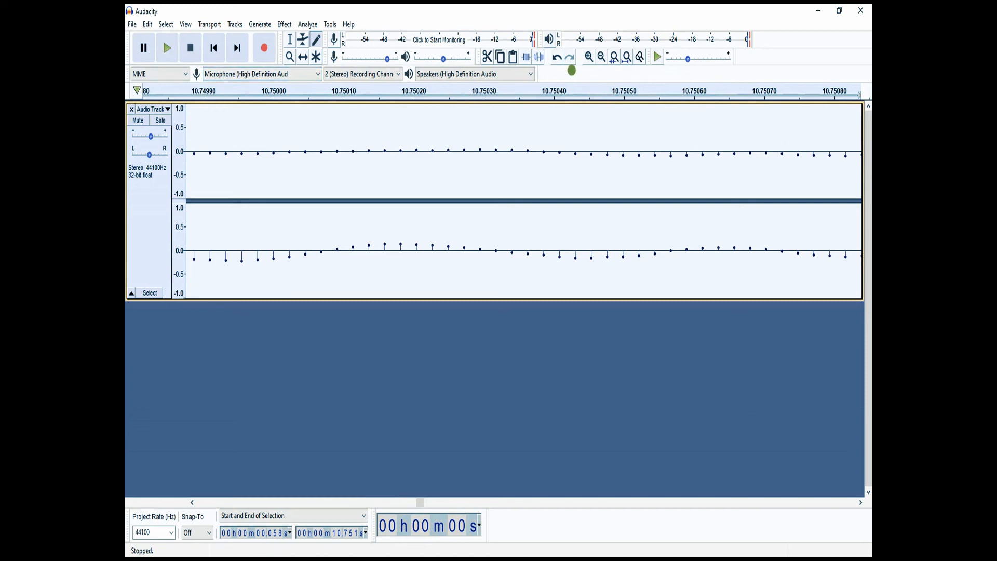
Raise two adjacent upper-channel samples near 10.7466 s to about 0.7 and 0.45 with the Draw tool.
{"action": "left_click", "coordinate": [588, 56]}
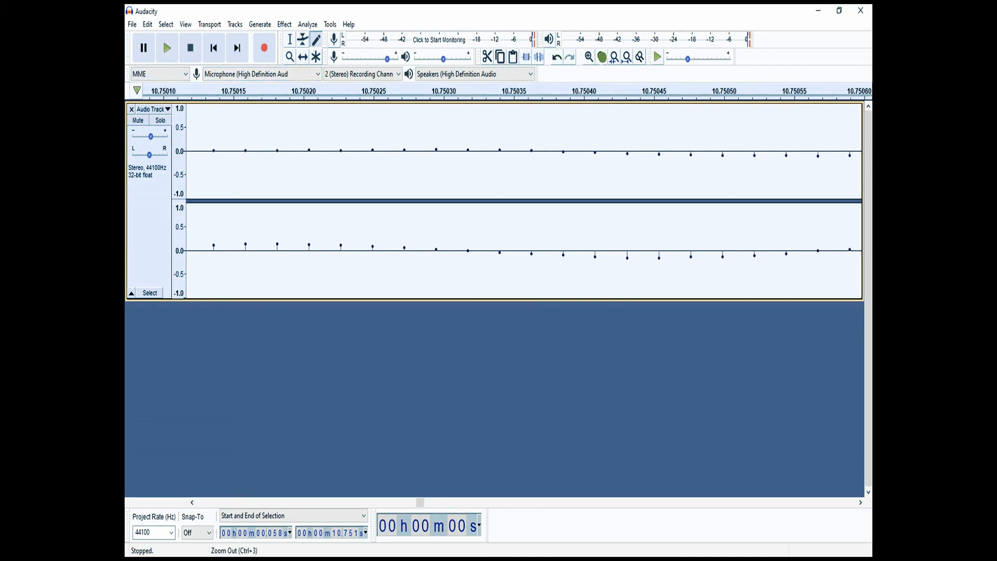
{"action": "left_click", "coordinate": [601, 57]}
{"action": "left_click", "coordinate": [602, 57]}
{"action": "left_click", "coordinate": [602, 57]}
{"action": "left_click", "coordinate": [602, 57]}
{"action": "left_click", "coordinate": [602, 56]}
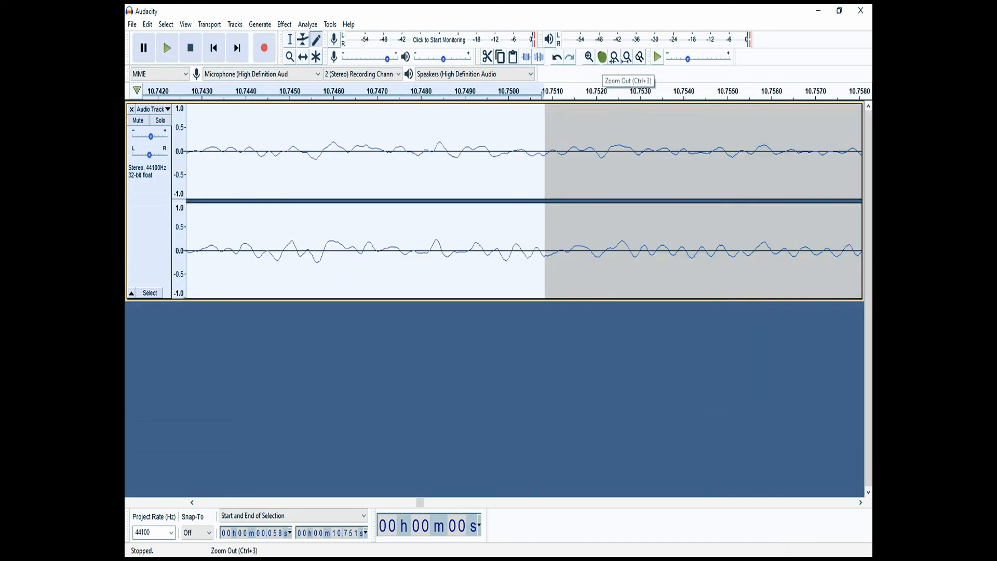
{"action": "left_click", "coordinate": [590, 57]}
{"action": "left_click", "coordinate": [590, 57]}
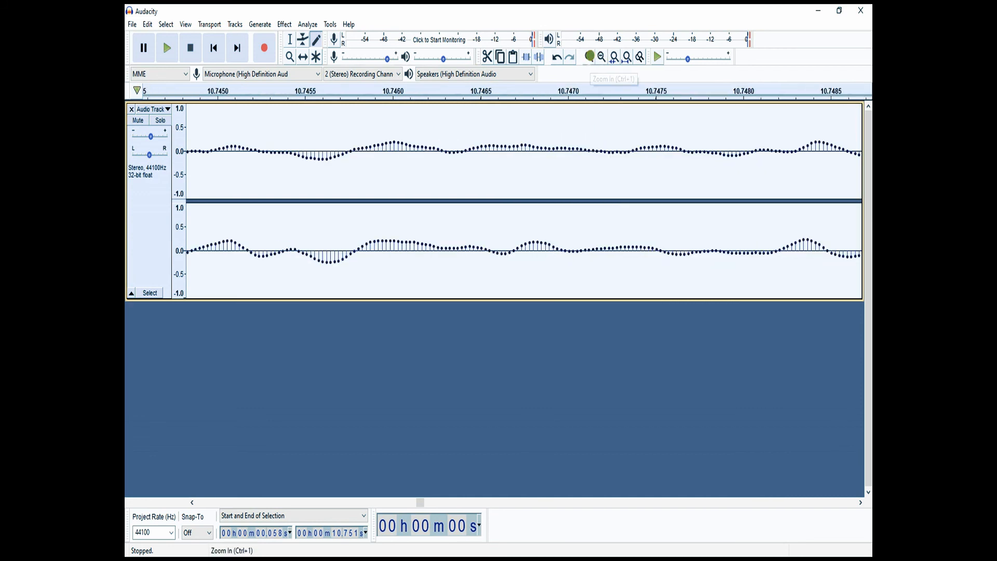
{"action": "left_click", "coordinate": [590, 56]}
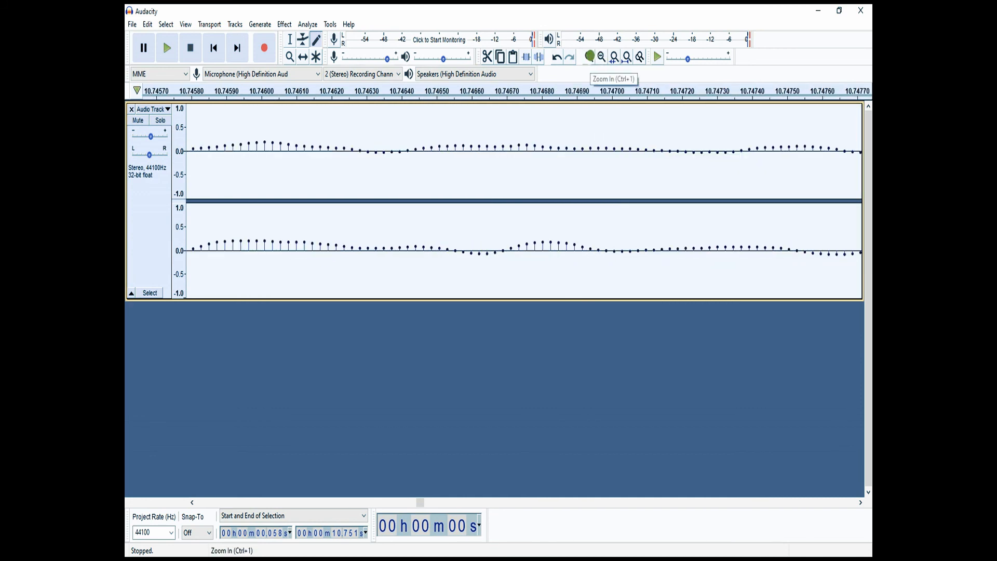
{"action": "left_click", "coordinate": [589, 57]}
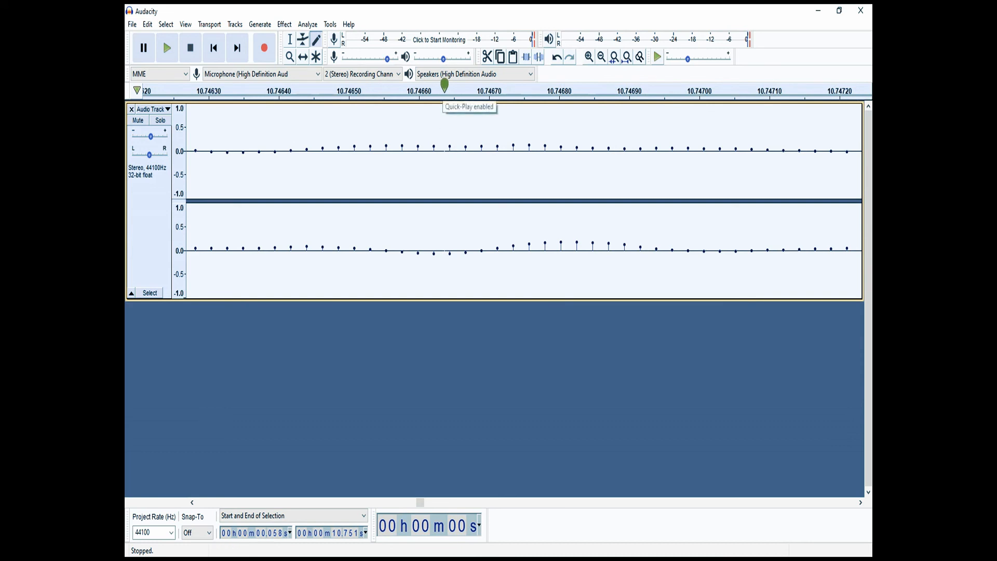
{"action": "left_click", "coordinate": [437, 74]}
{"action": "left_click", "coordinate": [438, 73]}
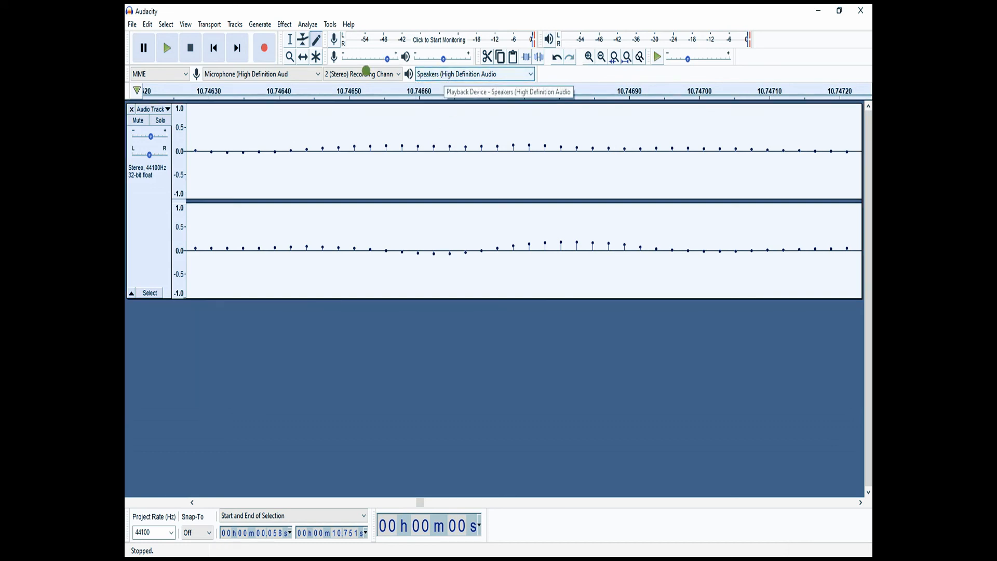
{"action": "left_click", "coordinate": [330, 23]}
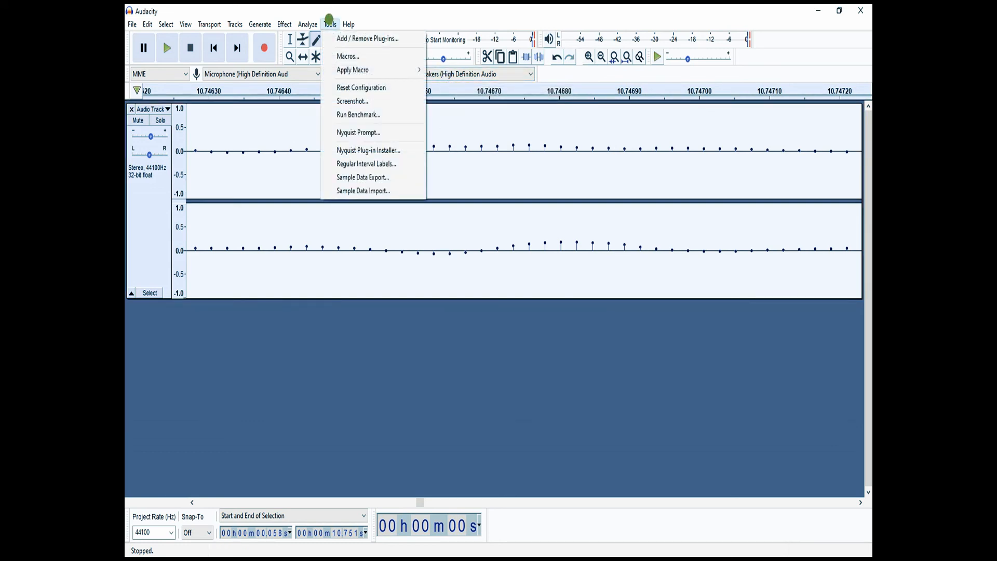
{"action": "left_click", "coordinate": [329, 19]}
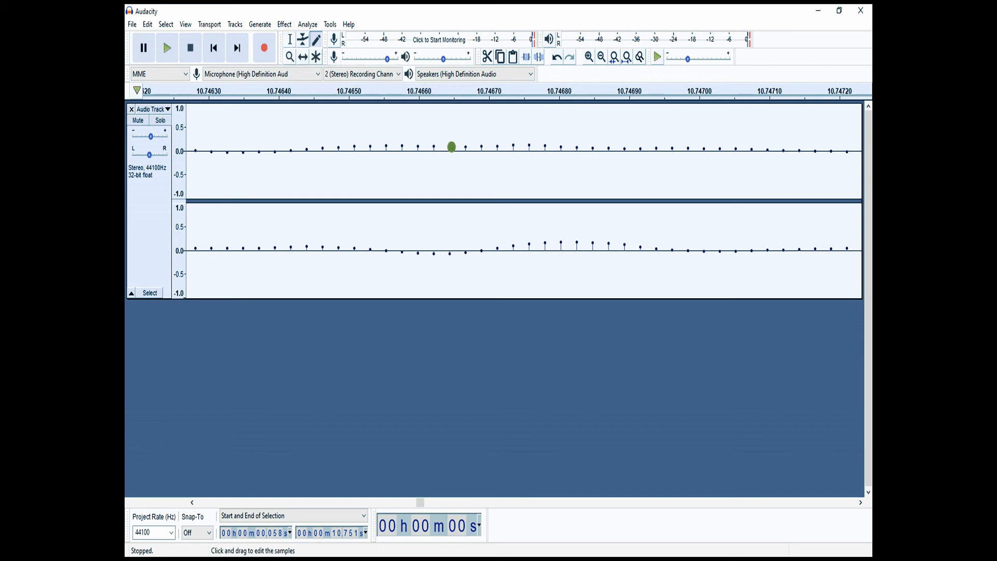
{"action": "mouse_move", "coordinate": [451, 147]}
{"action": "left_mouse_down"}
{"action": "mouse_move", "coordinate": [450, 118]}
{"action": "mouse_move", "coordinate": [467, 130]}
{"action": "left_mouse_up"}
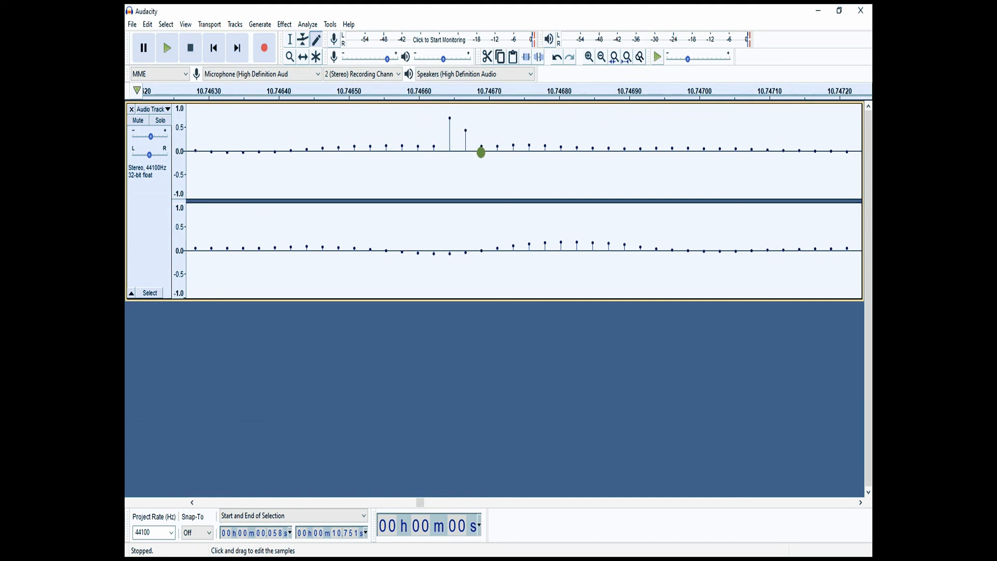
Redraw the samples near 0.00002 s and 0.00004 s to about 0.6 and -0.6 in the upper channel, 0.9 and -0.7 in the lower.
{"action": "left_click_drag", "start_coordinate": [423, 499], "coordinate": [182, 496]}
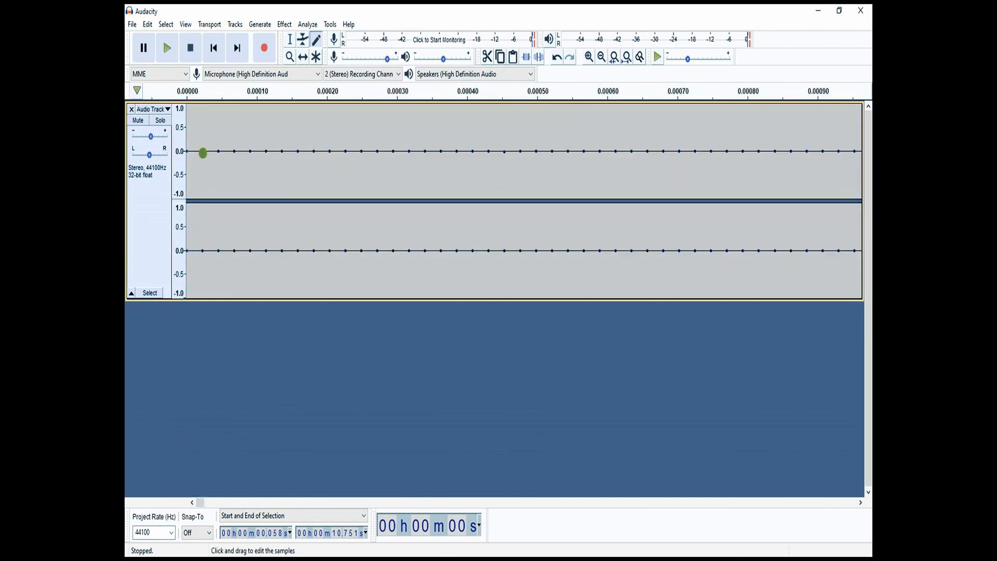
{"action": "mouse_move", "coordinate": [203, 150]}
{"action": "left_mouse_down"}
{"action": "mouse_move", "coordinate": [206, 123]}
{"action": "mouse_move", "coordinate": [218, 179]}
{"action": "left_mouse_up"}
{"action": "left_click_drag", "start_coordinate": [203, 251], "coordinate": [202, 210]}
{"action": "left_click_drag", "start_coordinate": [218, 250], "coordinate": [217, 283]}
Pull five lower-channel samples between 0.00011 s and 0.0002 s down to between about -0.5 and -1.0, and play the result.
{"action": "mouse_move", "coordinate": [268, 251]}
{"action": "left_mouse_down"}
{"action": "mouse_move", "coordinate": [267, 290]}
{"action": "mouse_move", "coordinate": [298, 278]}
{"action": "mouse_move", "coordinate": [298, 298]}
{"action": "left_mouse_up"}
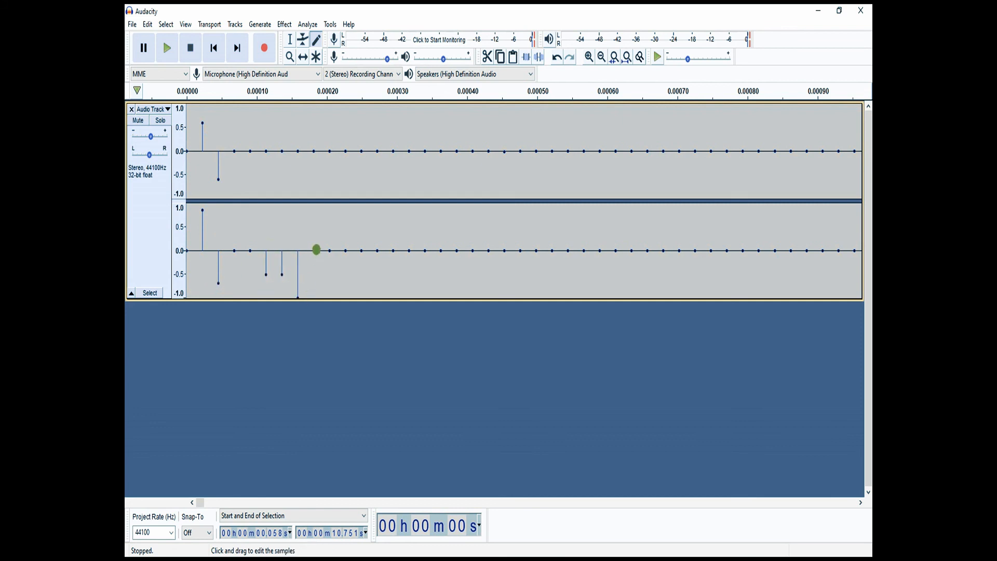
{"action": "left_click_drag", "start_coordinate": [316, 252], "coordinate": [322, 297]}
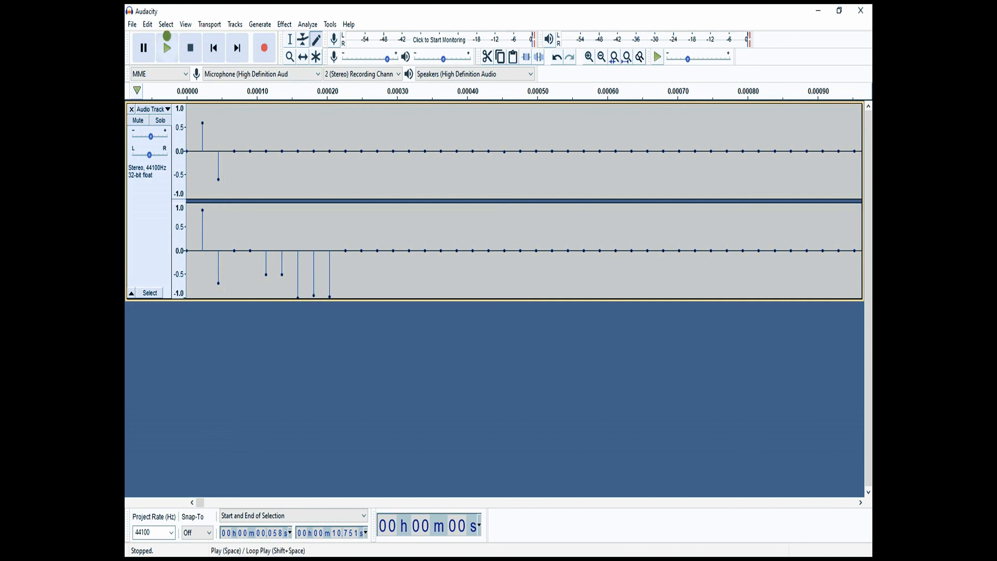
{"action": "left_click", "coordinate": [169, 41]}
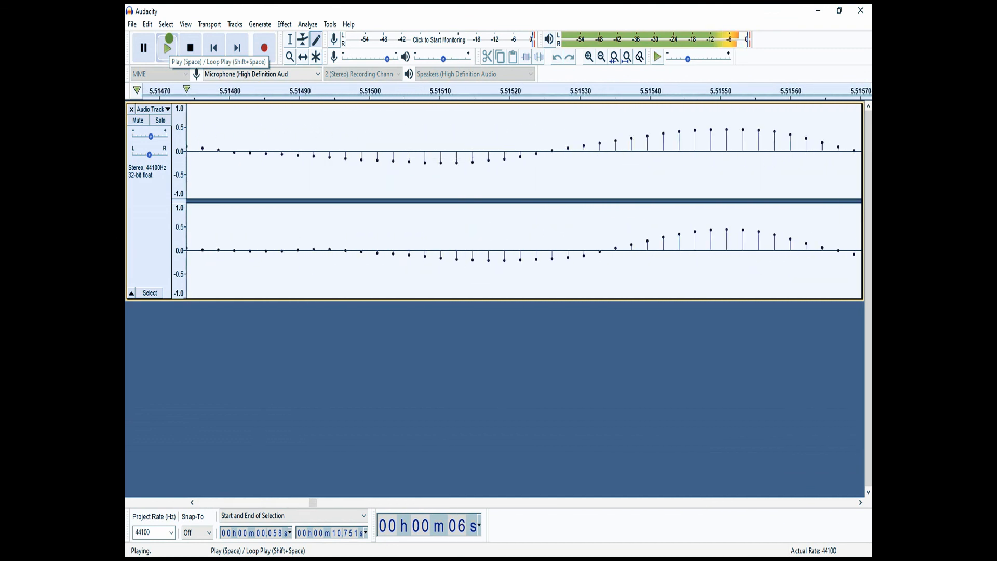
{"action": "left_click", "coordinate": [190, 47]}
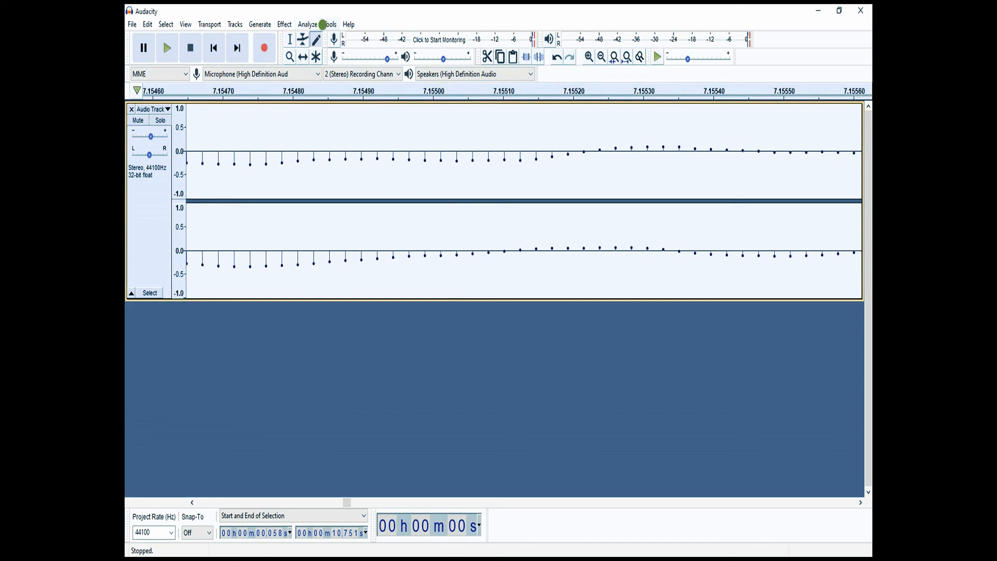
Run Beat Finder on the selected audio with a threshold percentage of 80, and play the track briefly.
{"action": "left_click", "coordinate": [324, 24]}
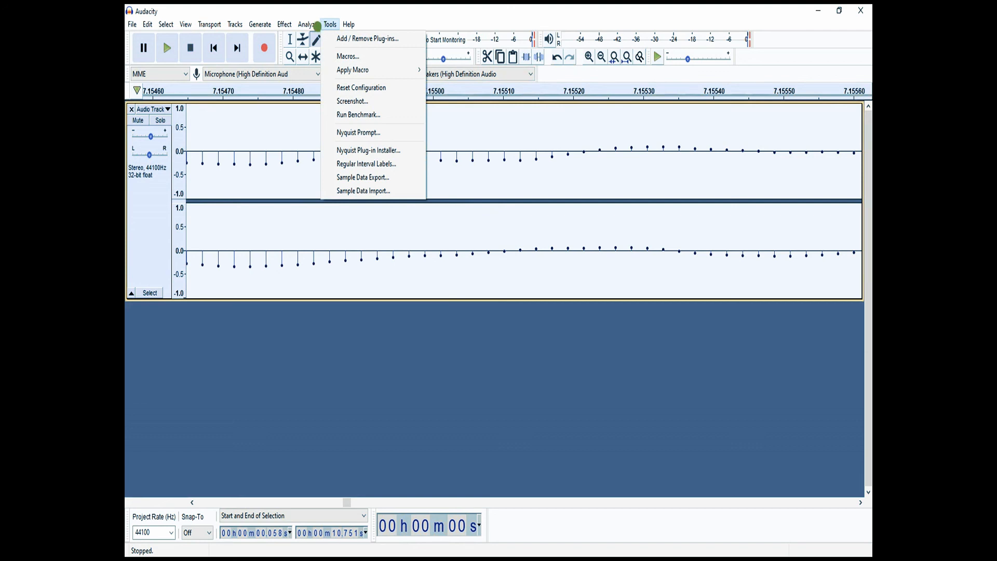
{"action": "mouse_move", "coordinate": [306, 26]}
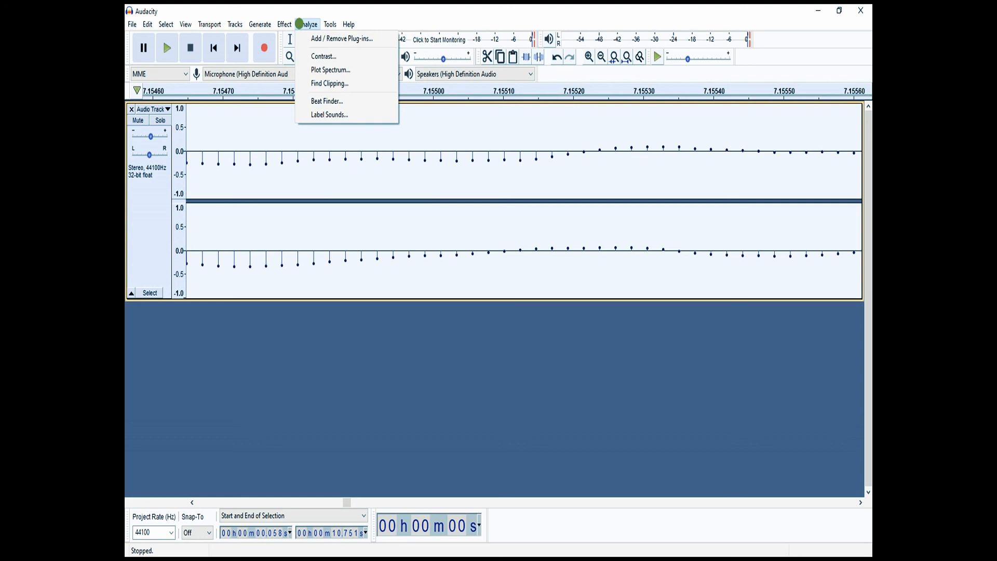
{"action": "left_click", "coordinate": [326, 100]}
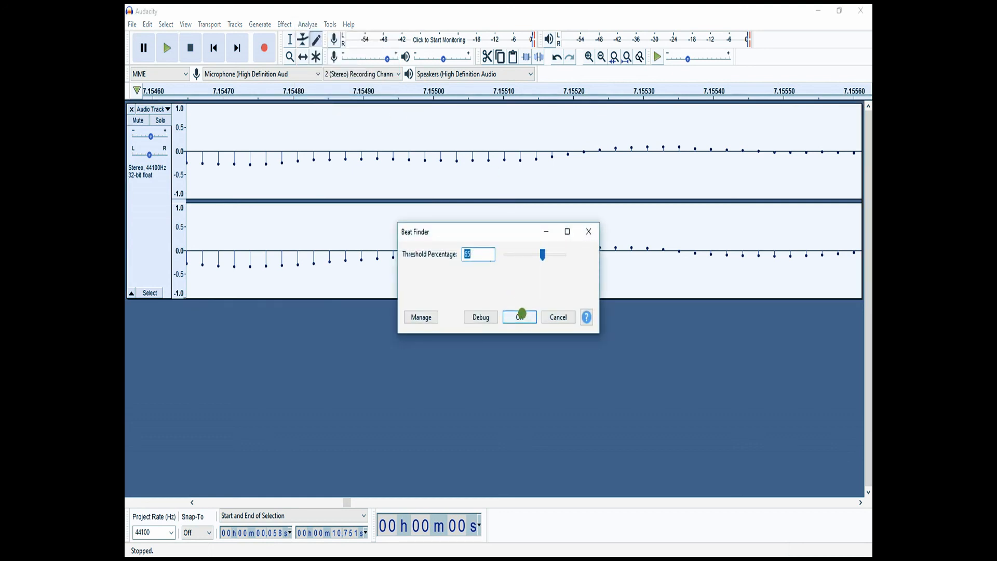
{"action": "left_click_drag", "start_coordinate": [544, 255], "coordinate": [552, 254]}
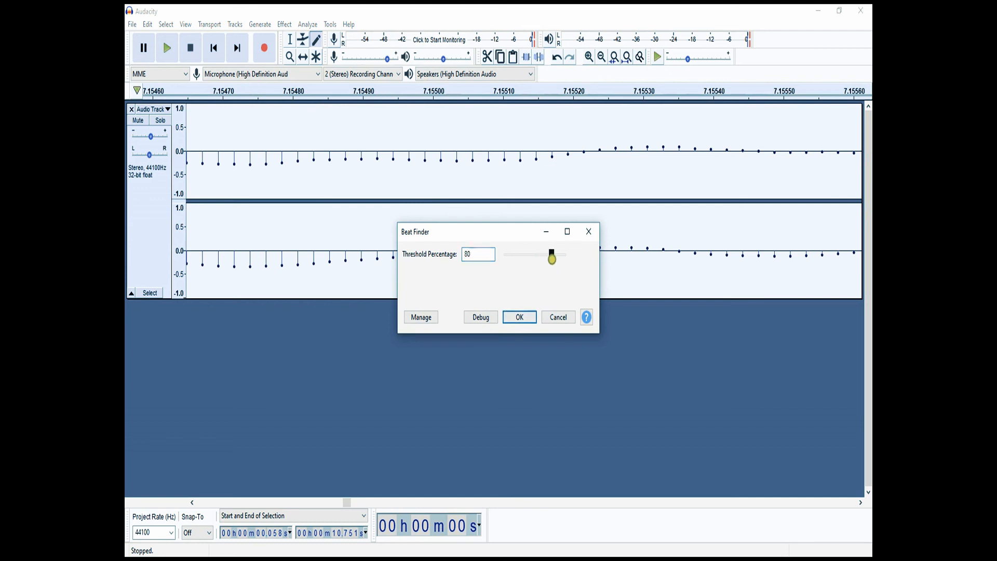
{"action": "left_click", "coordinate": [522, 317]}
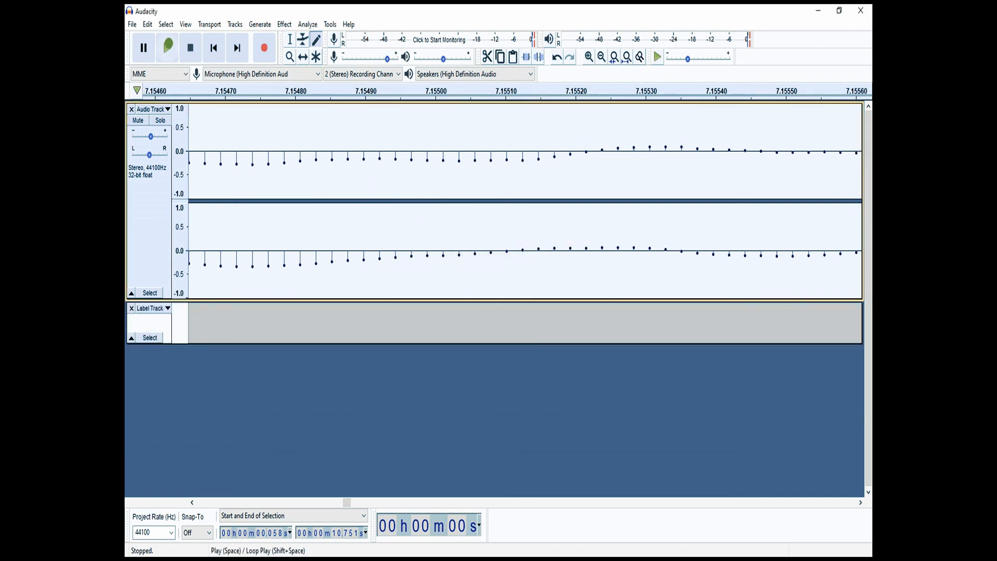
{"action": "left_click", "coordinate": [168, 49]}
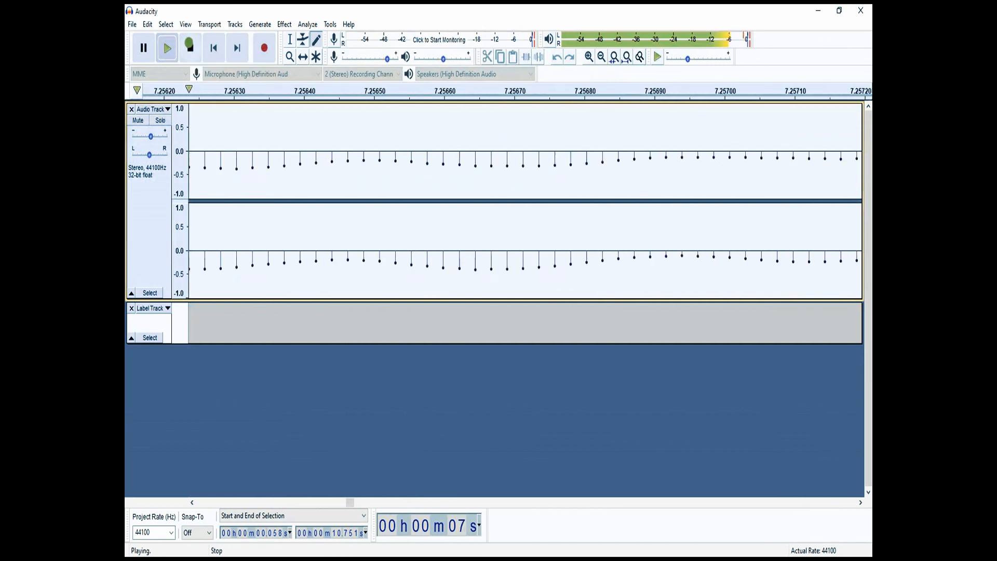
{"action": "left_click", "coordinate": [189, 46]}
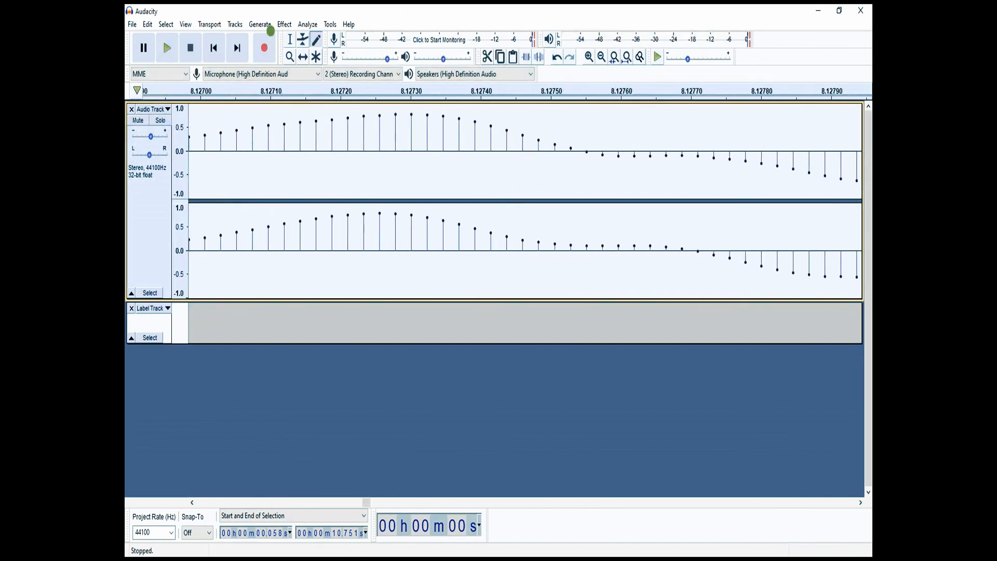
{"action": "left_click", "coordinate": [252, 21]}
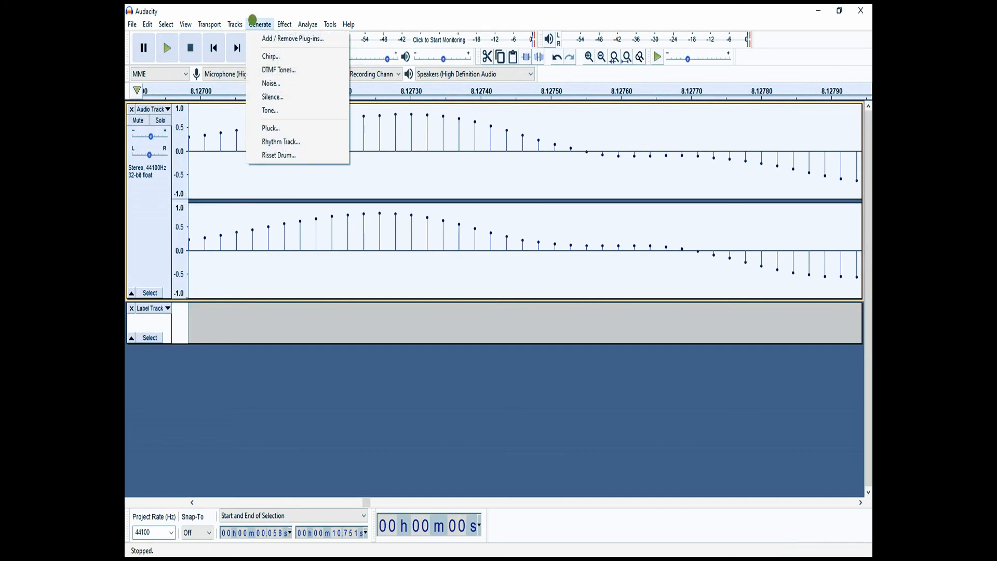
{"action": "mouse_move", "coordinate": [233, 20]}
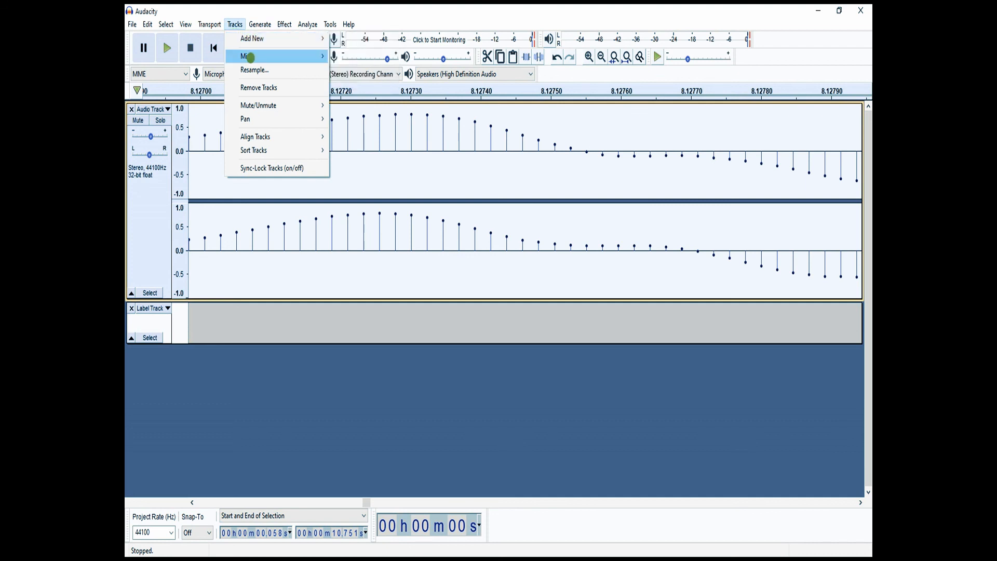
{"action": "mouse_move", "coordinate": [250, 57]}
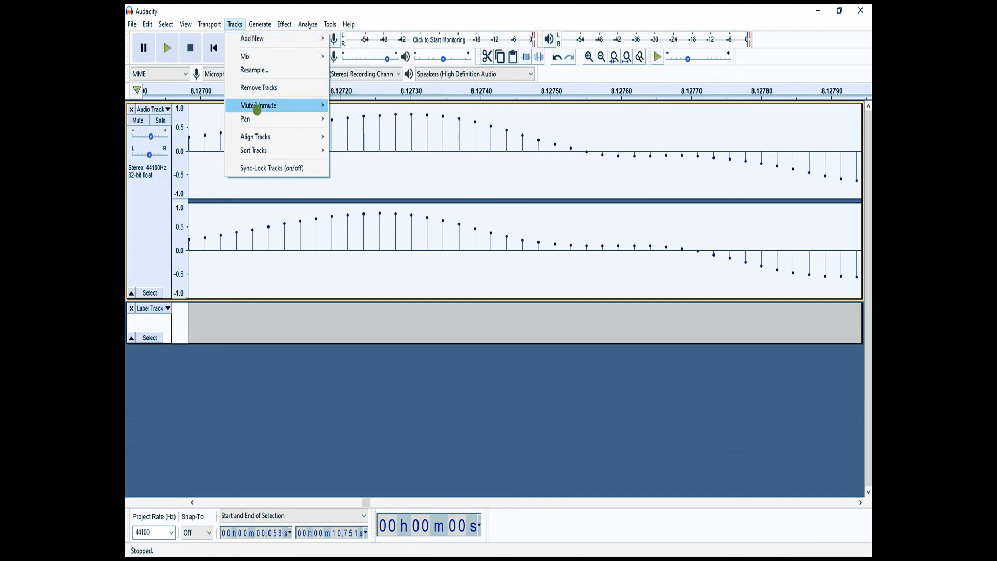
{"action": "mouse_move", "coordinate": [257, 116]}
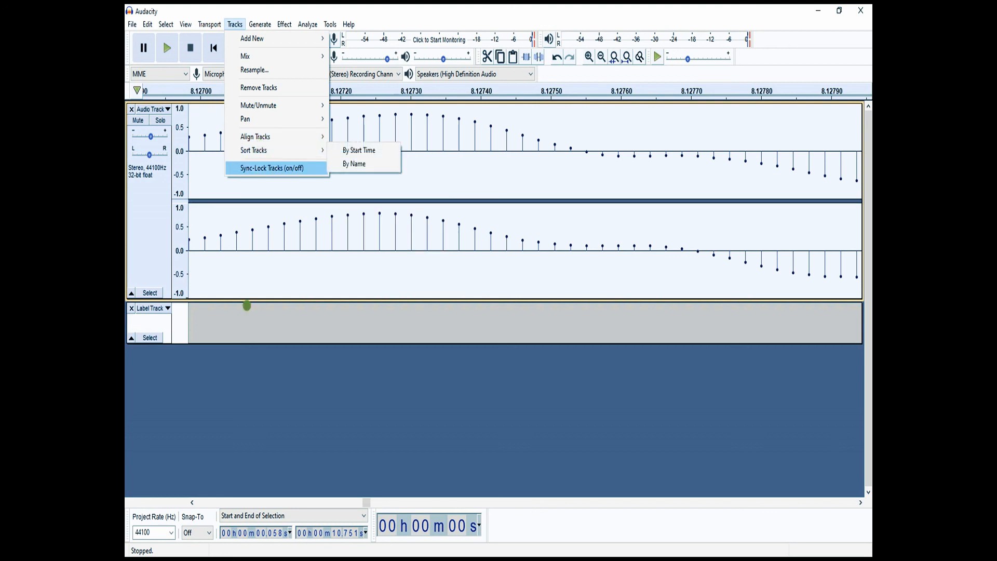
{"action": "left_click", "coordinate": [263, 405]}
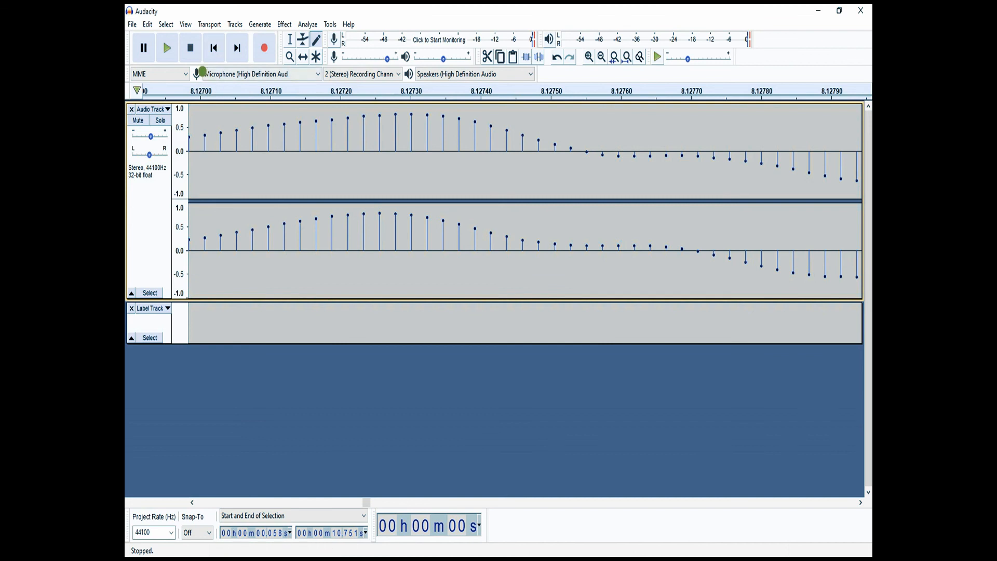
{"action": "left_click", "coordinate": [234, 22]}
{"action": "mouse_move", "coordinate": [215, 22]}
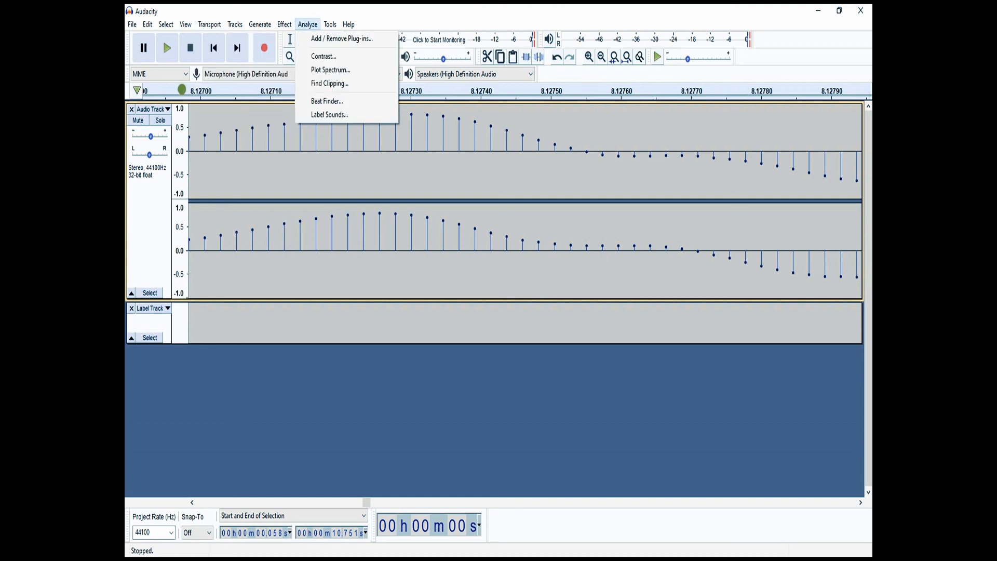
{"action": "key", "text": "Escape"}
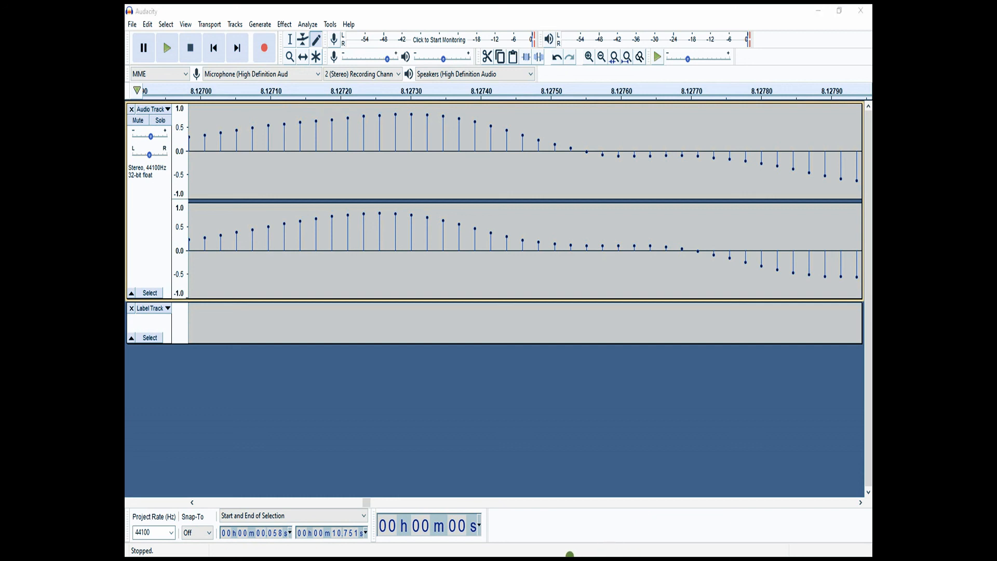
{"action": "key", "text": "super"}
{"action": "left_click", "coordinate": [556, 352]}
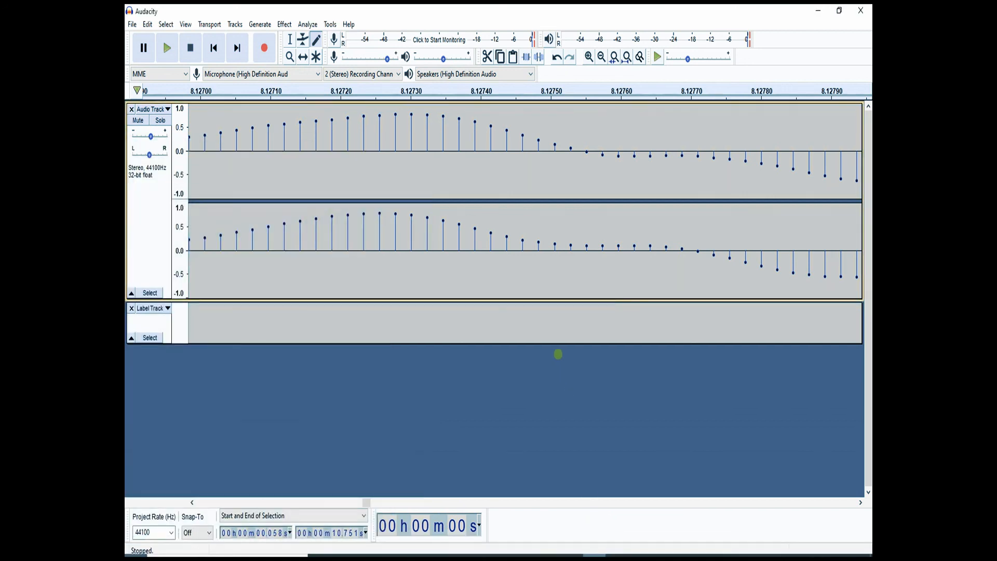